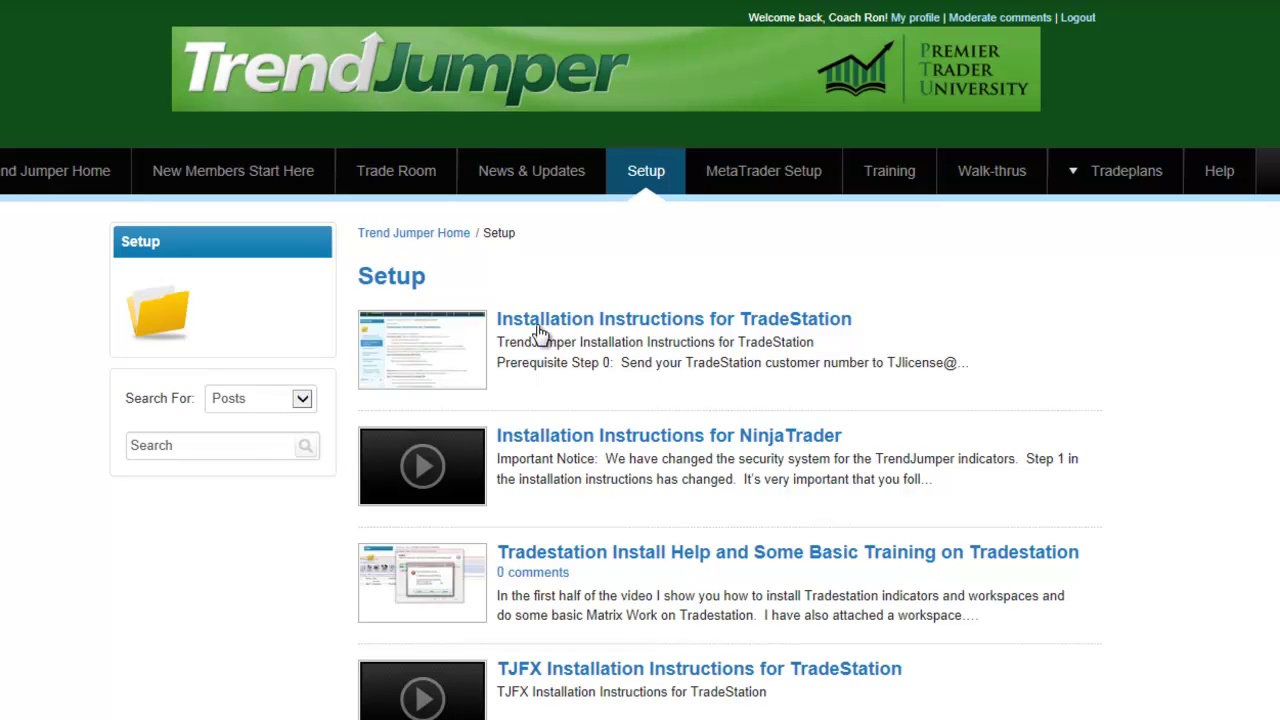
Step: Open the TradeStation installation instructions and download and save the PTUTrendJumper workspace file from Step 3
click(578, 327)
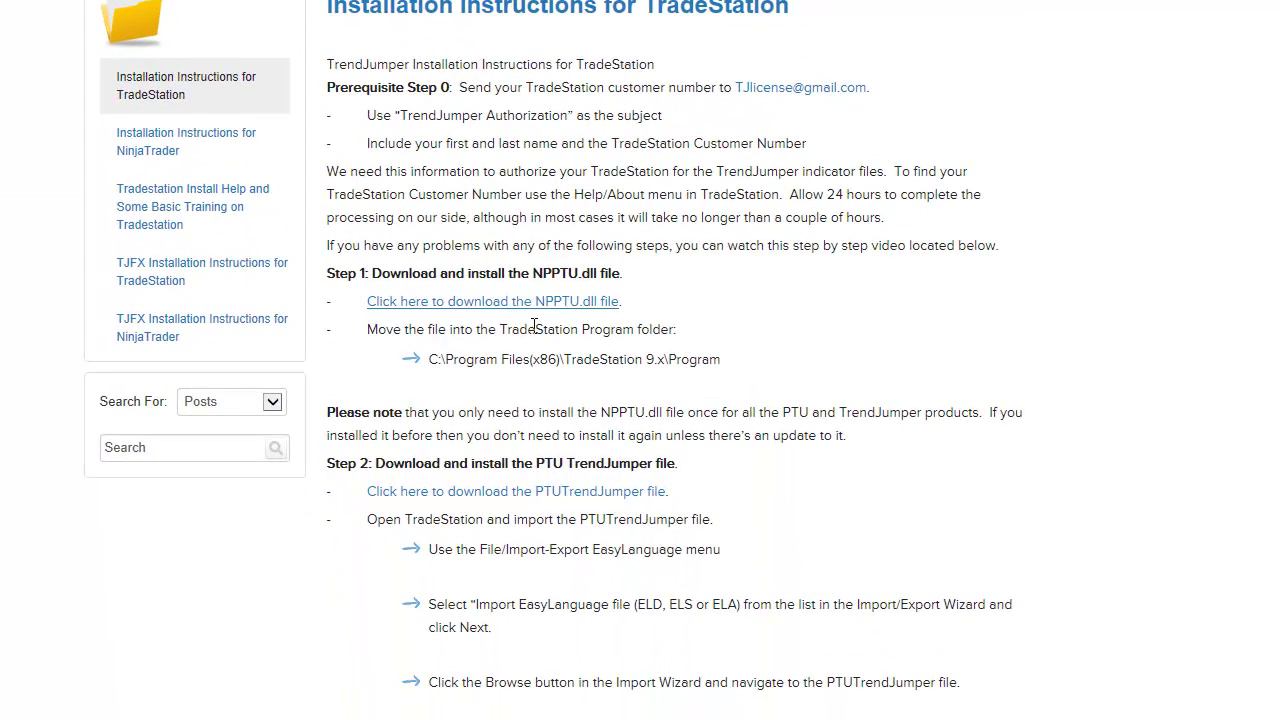
scroll(520, 487, down, 2)
scroll(522, 494, down, 3)
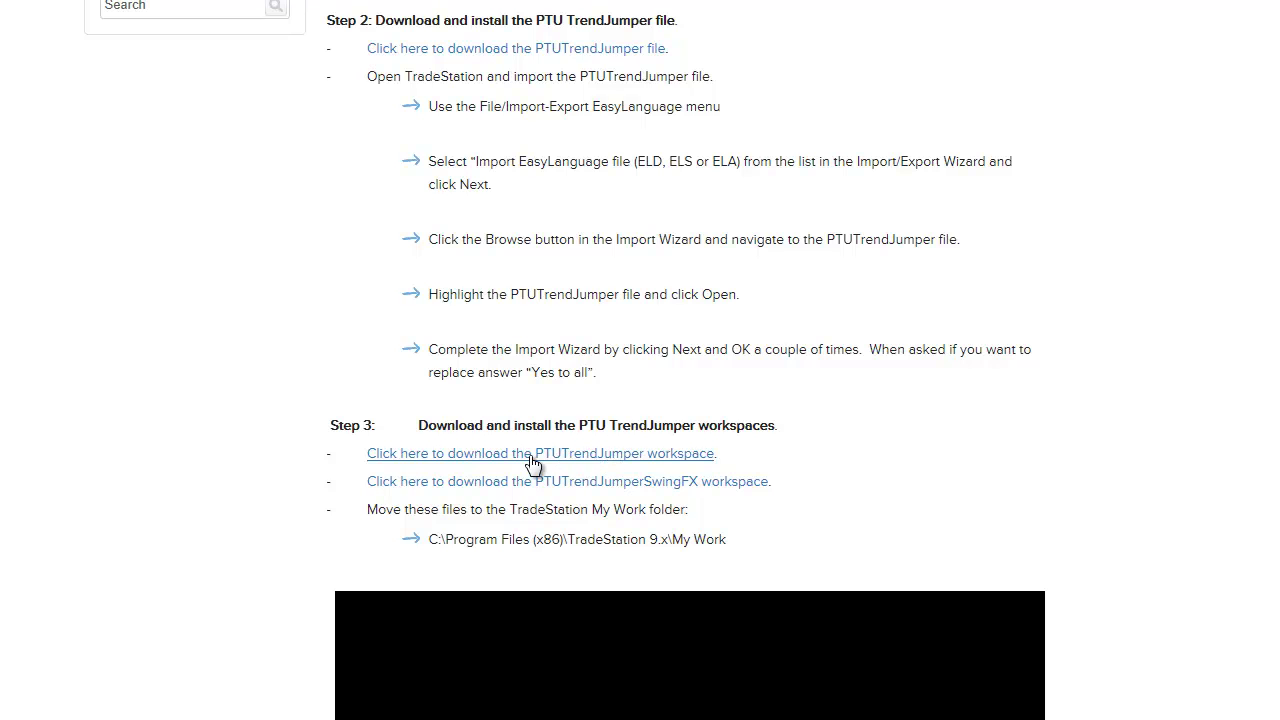
click(534, 465)
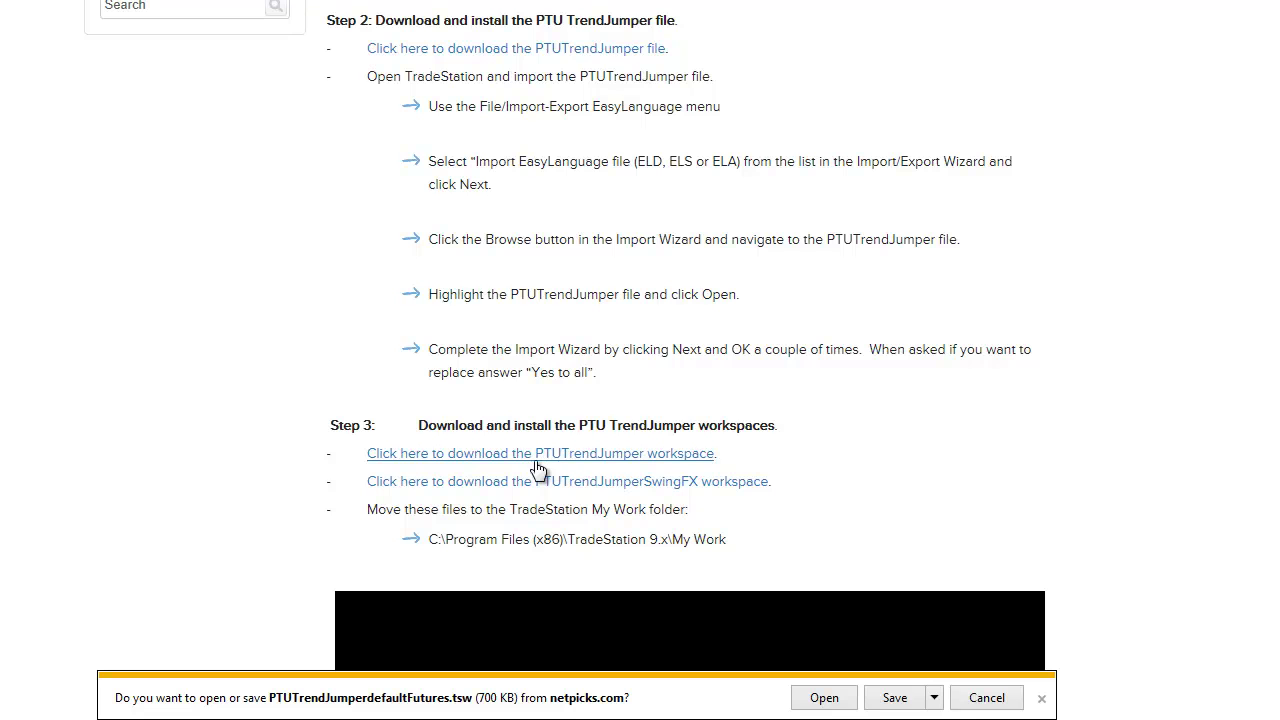
click(888, 702)
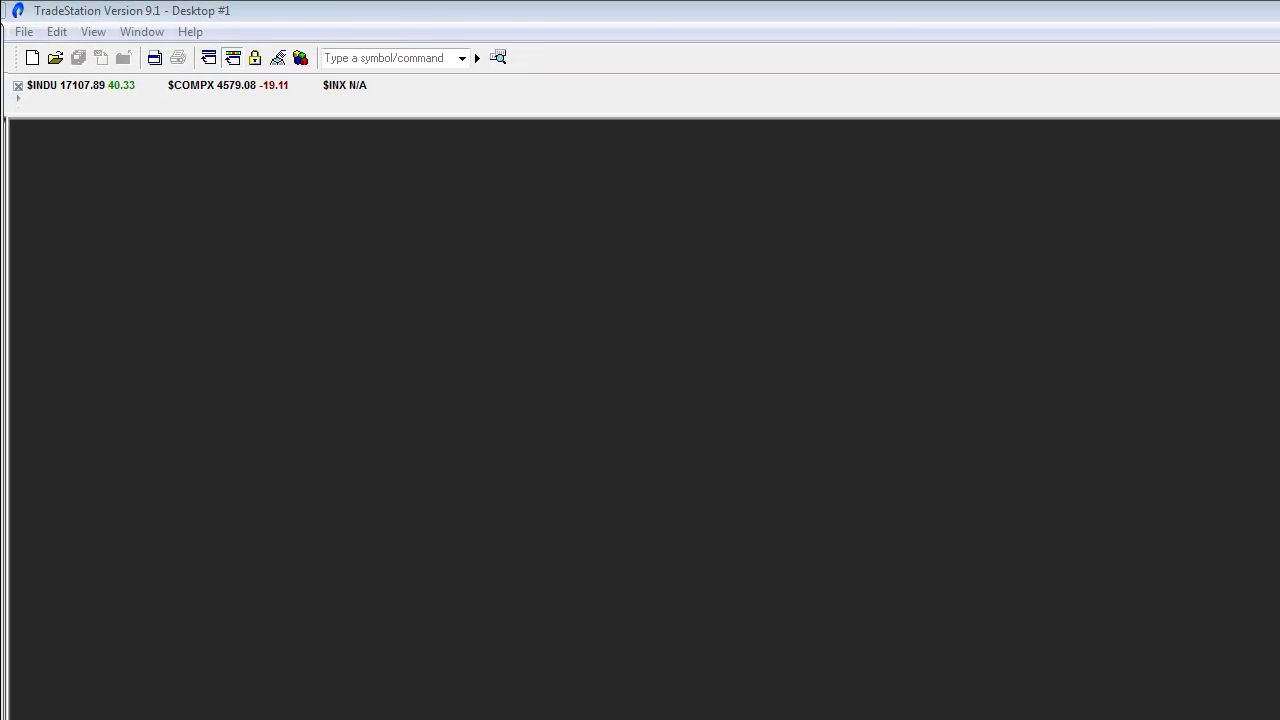
Step: Switch to TradeStation and open the PTUTrendJumperdefaultFutures (2) workspace from the Downloads folder
click(24, 31)
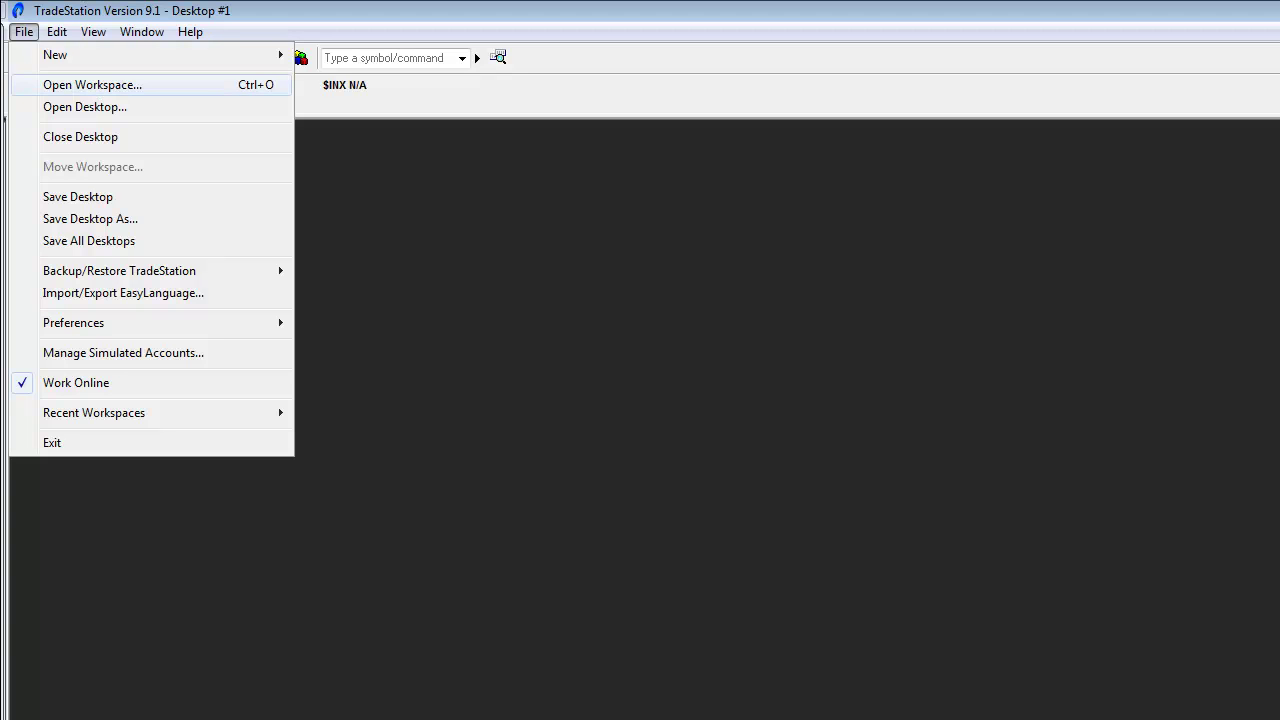
click(92, 85)
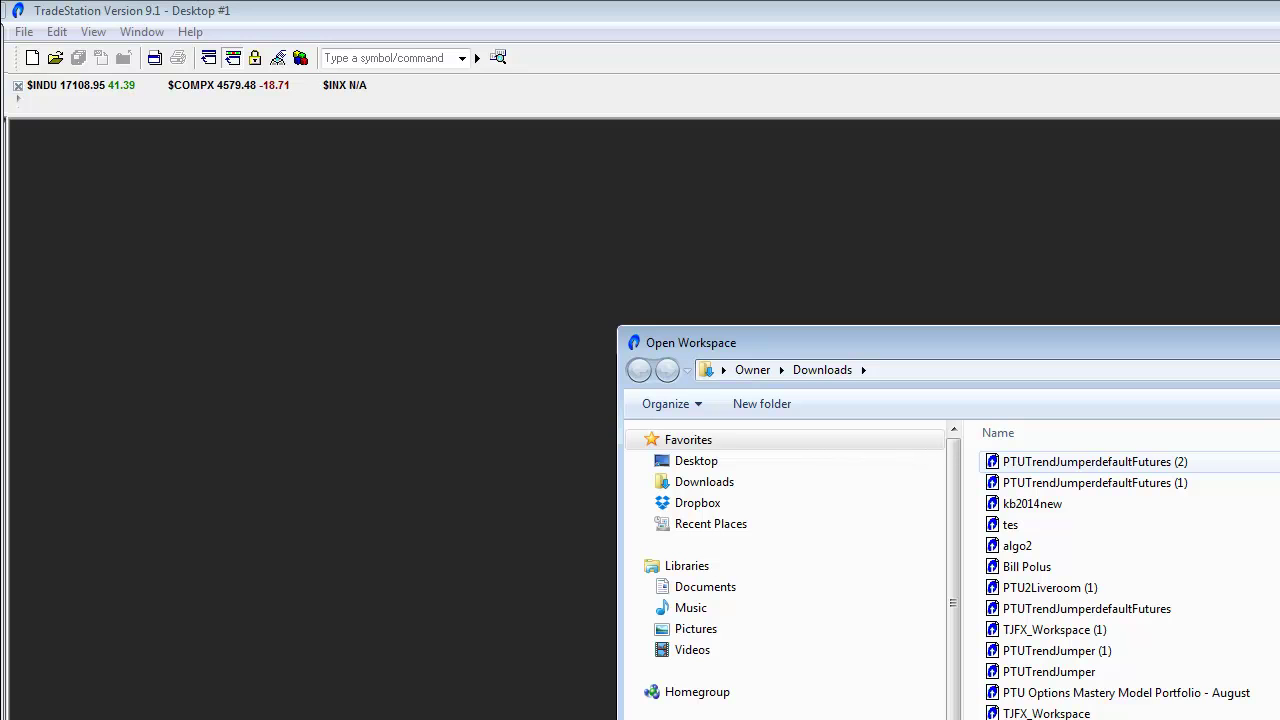
click(1095, 462)
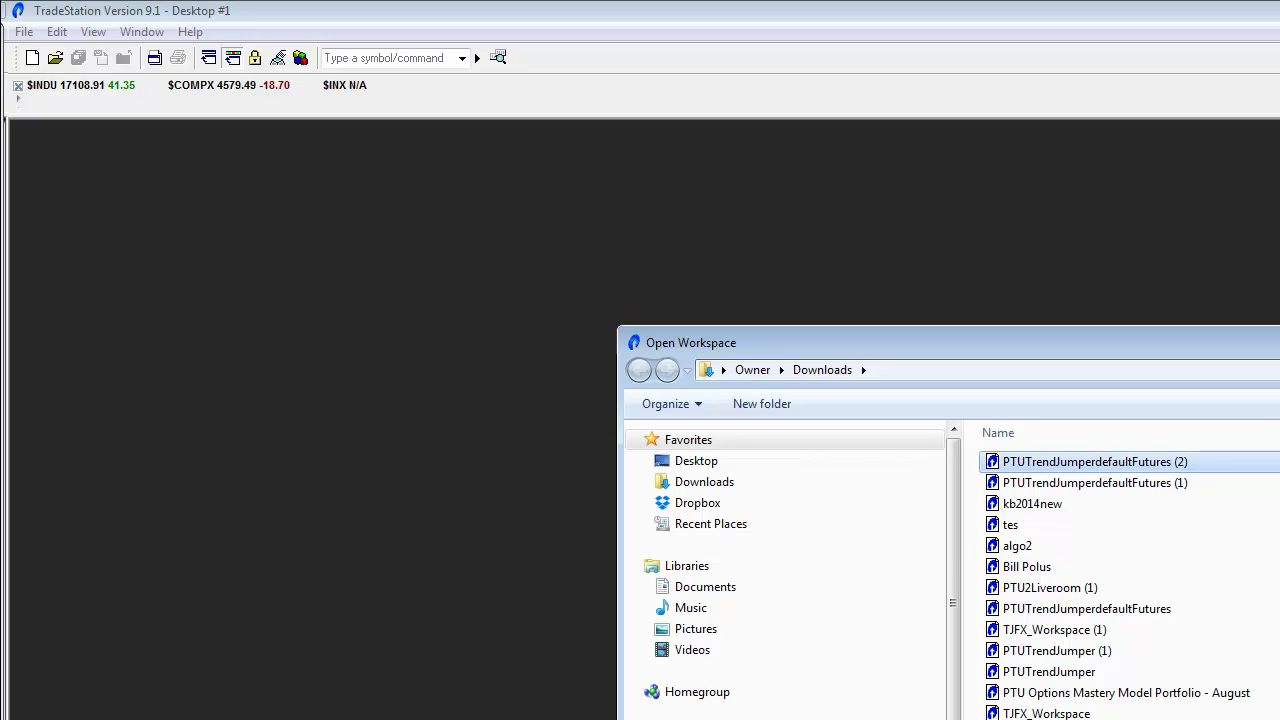
key(Return)
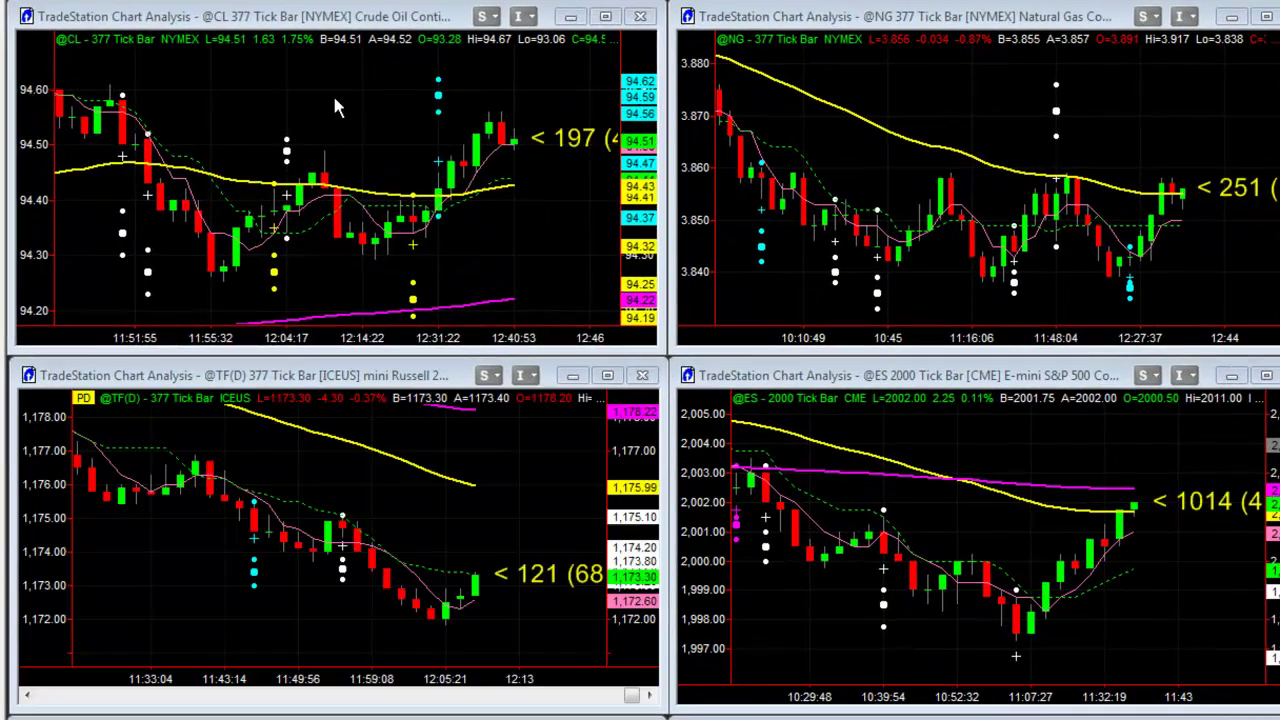
right_click(336, 102)
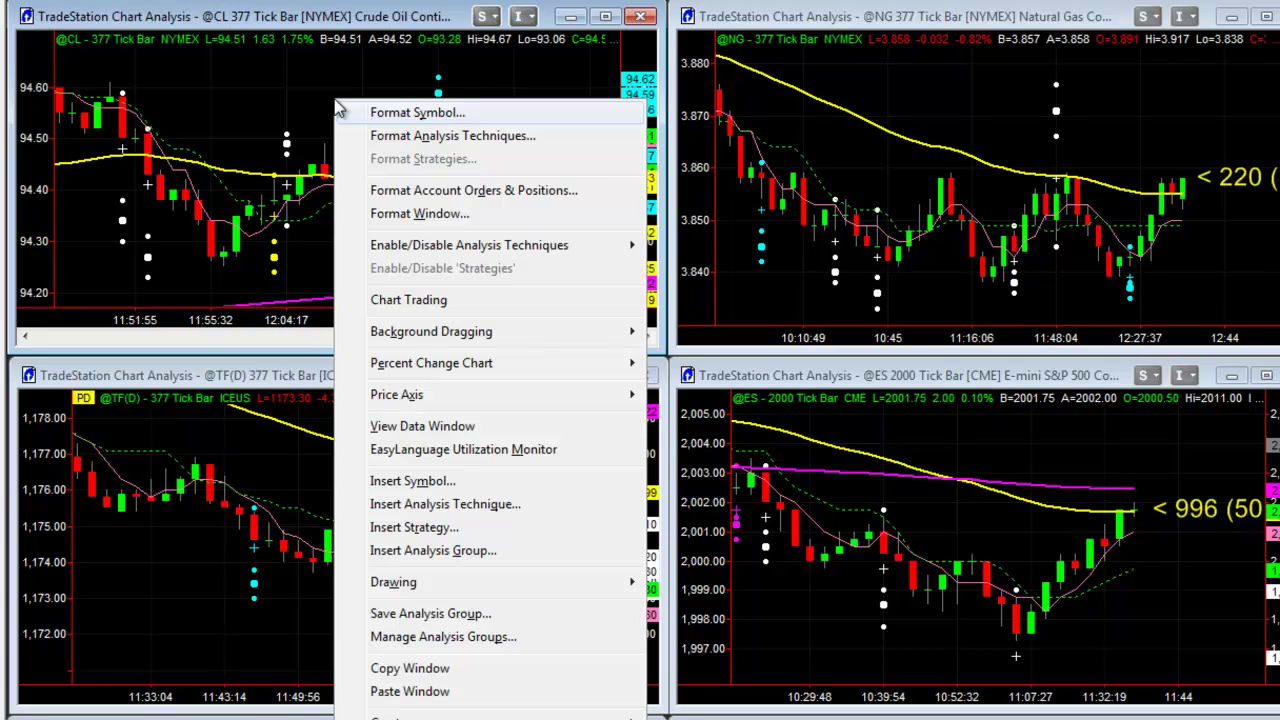
key(Down)
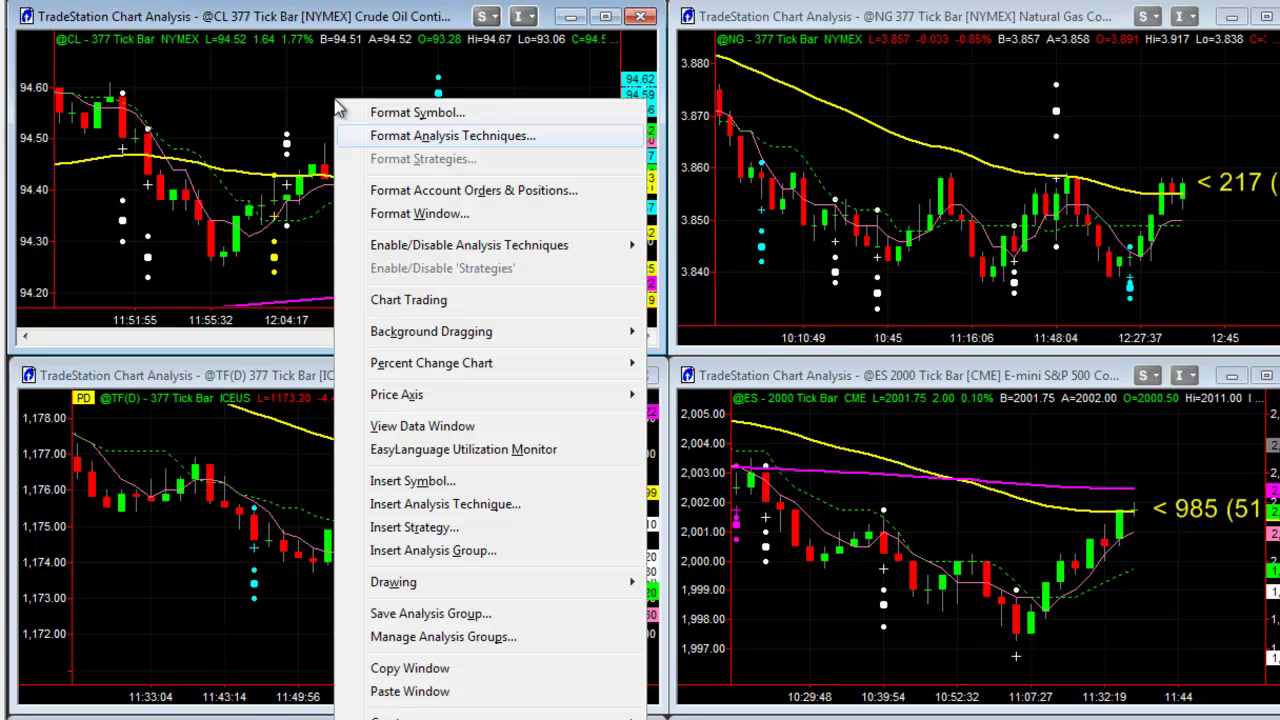
key(Down)
key(Down)
key(Down)
key(Down)
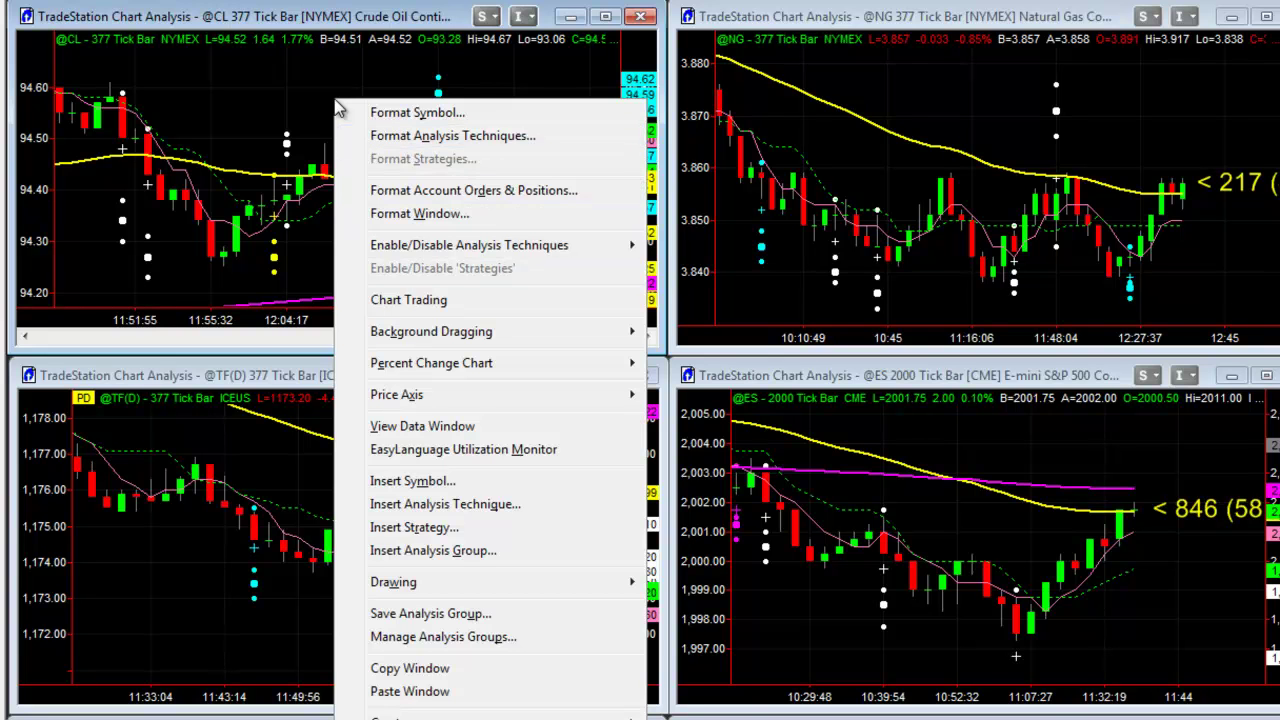
key(Down)
key(Down)
key(Down)
key(Down)
key(Down)
key(Down)
key(Down)
key(Down)
key(Down)
key(Down)
key(Down)
key(Right)
key(Left)
key(Up)
key(Up)
key(Up)
key(Up)
key(Up)
key(Up)
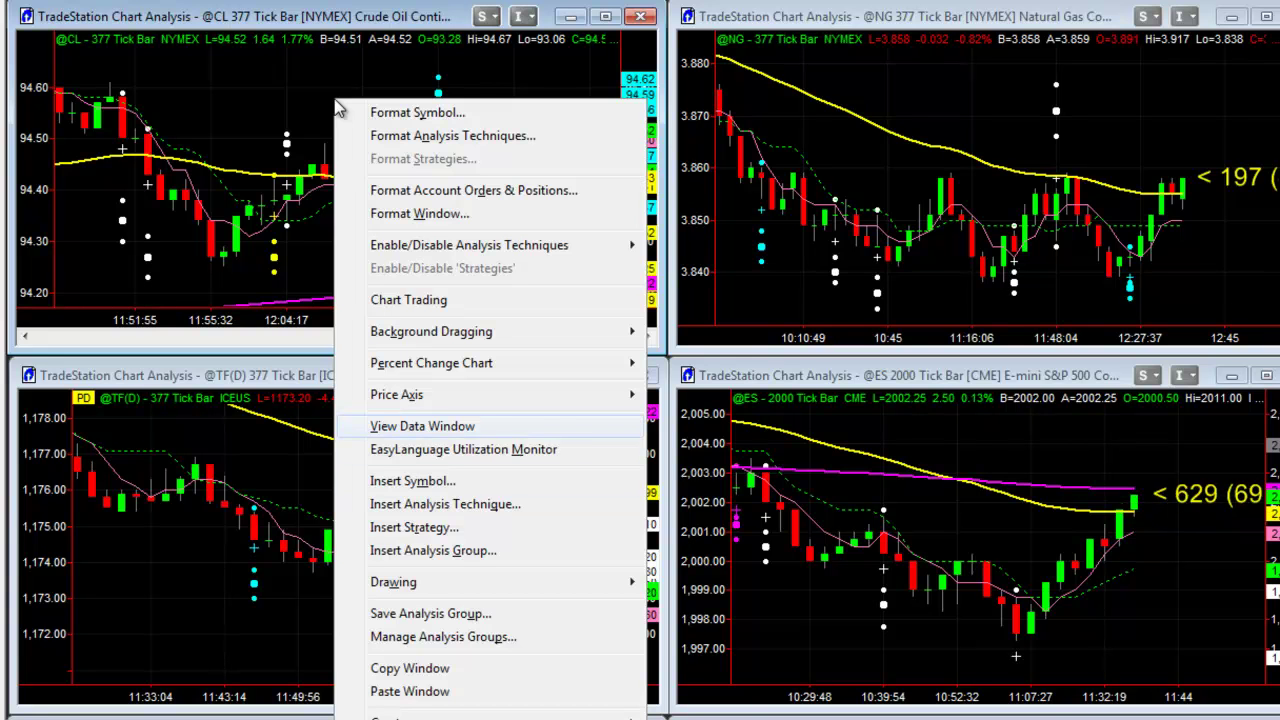
key(Return)
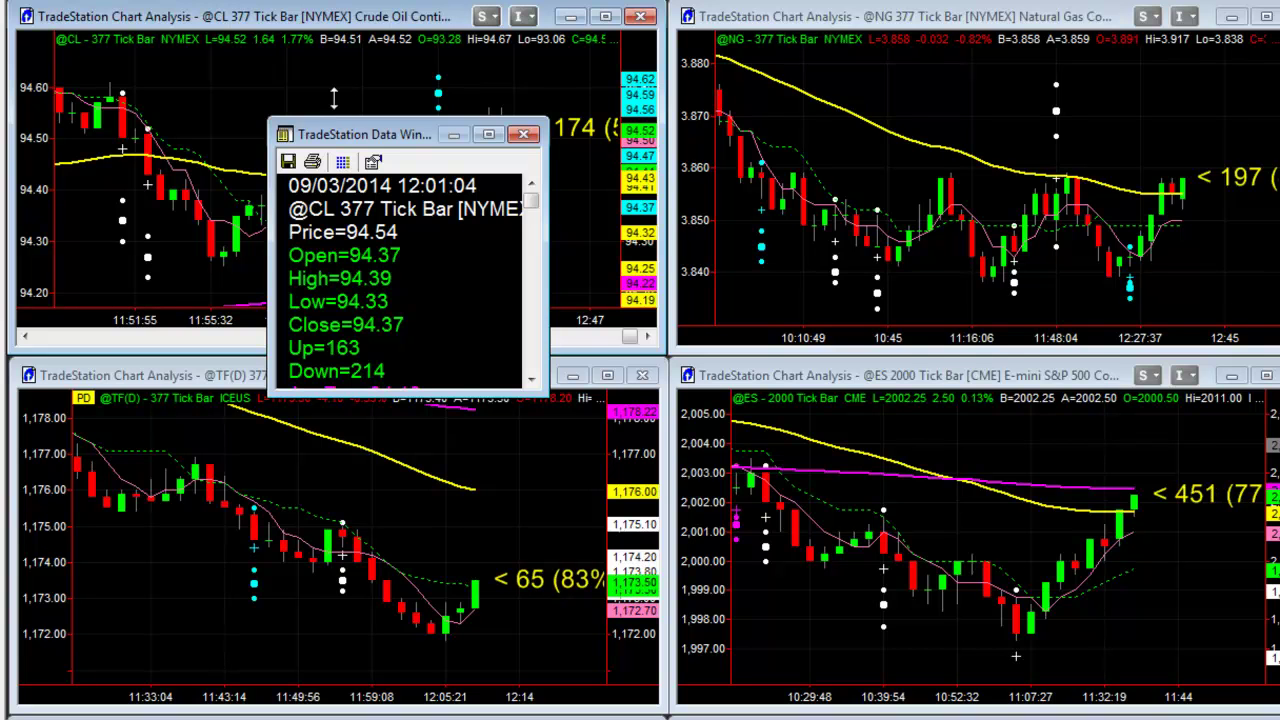
Step: Enlarge and reposition the Data Window to read the crude oil chart's entry, stop and target levels, and close it
drag(408, 393, 408, 719)
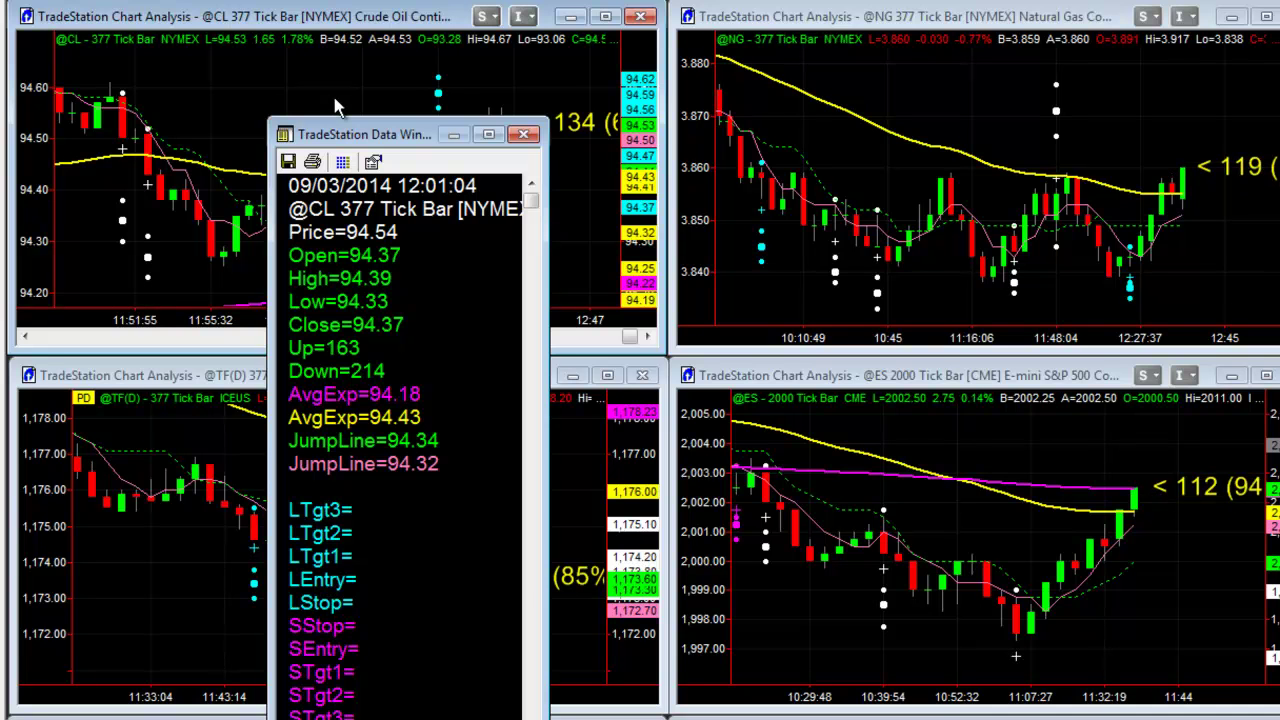
drag(350, 133, 745, 20)
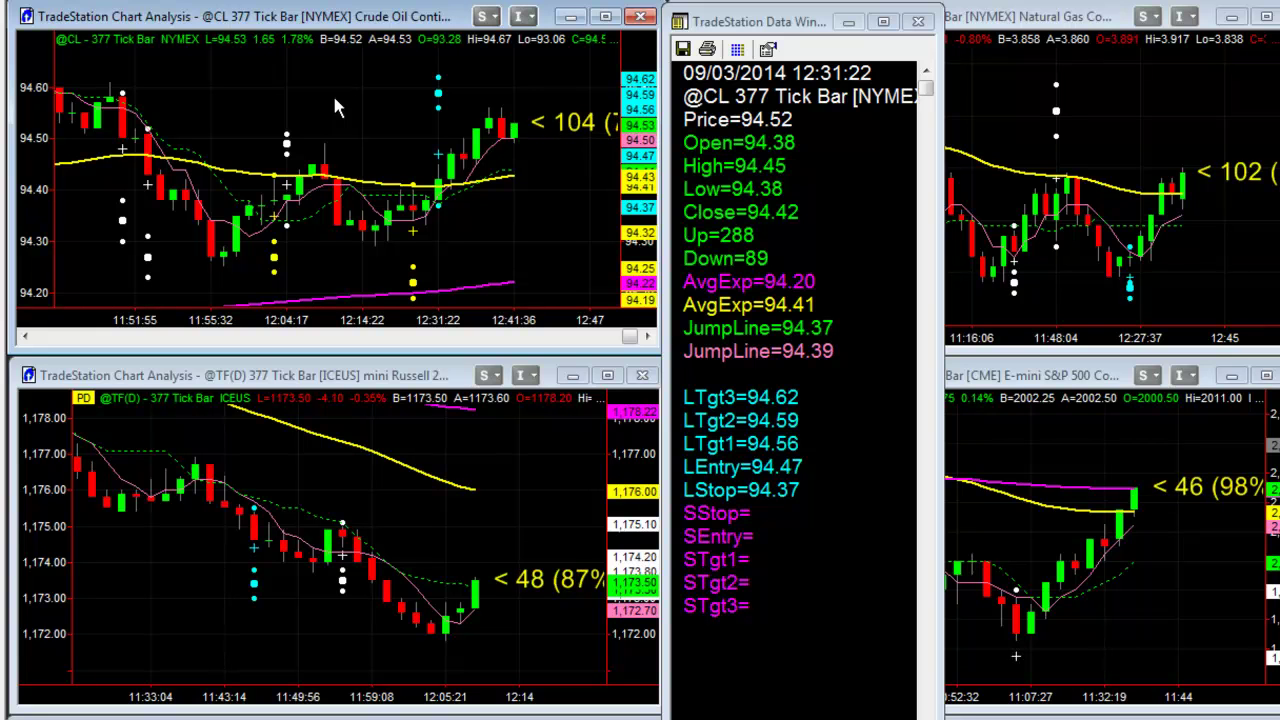
key(ctrl+shift+d)
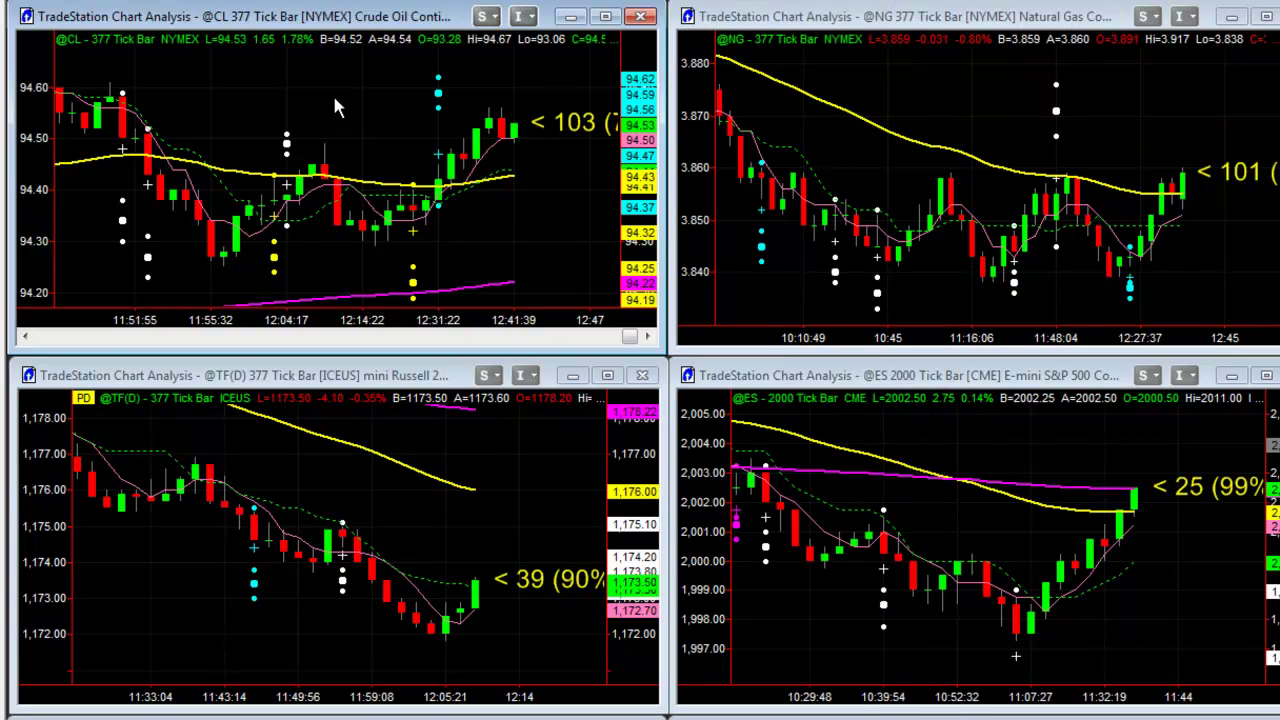
right_click(336, 104)
key(Down)
key(Down)
key(Down)
key(Down)
key(Down)
key(Down)
key(Down)
key(Down)
key(Down)
key(Down)
key(Down)
key(Down)
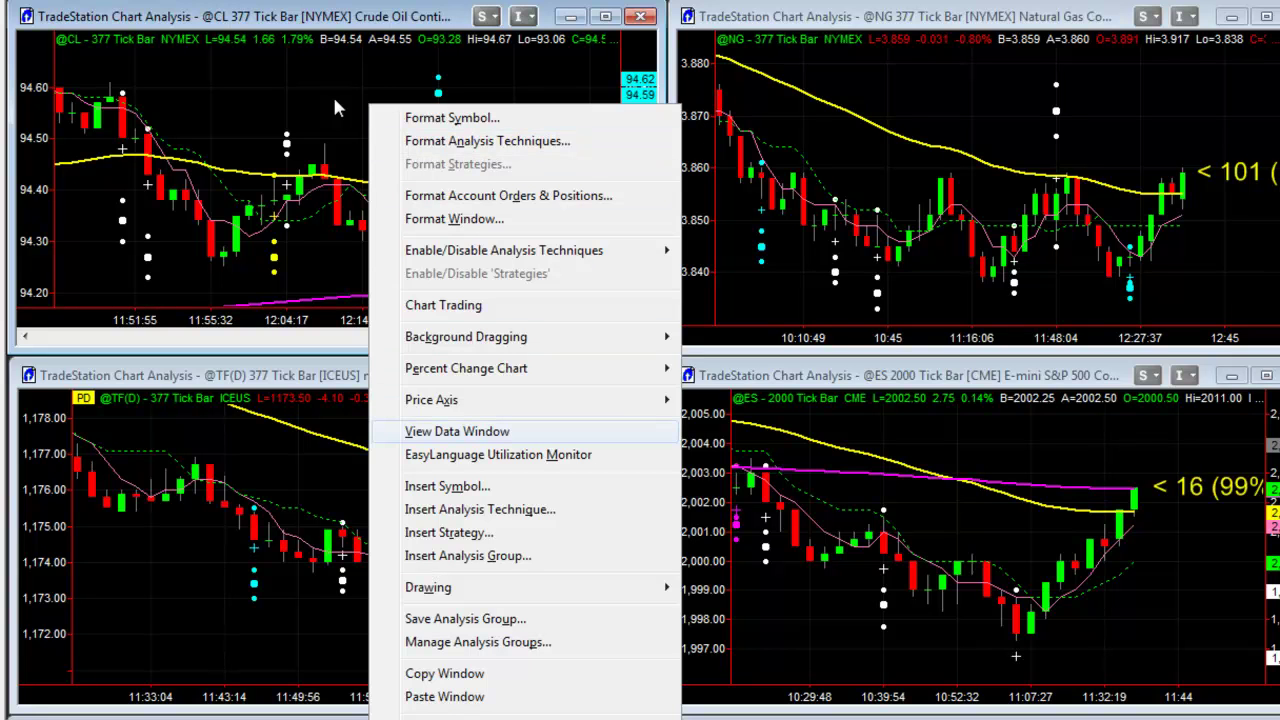
key(Down)
key(Down)
key(Down)
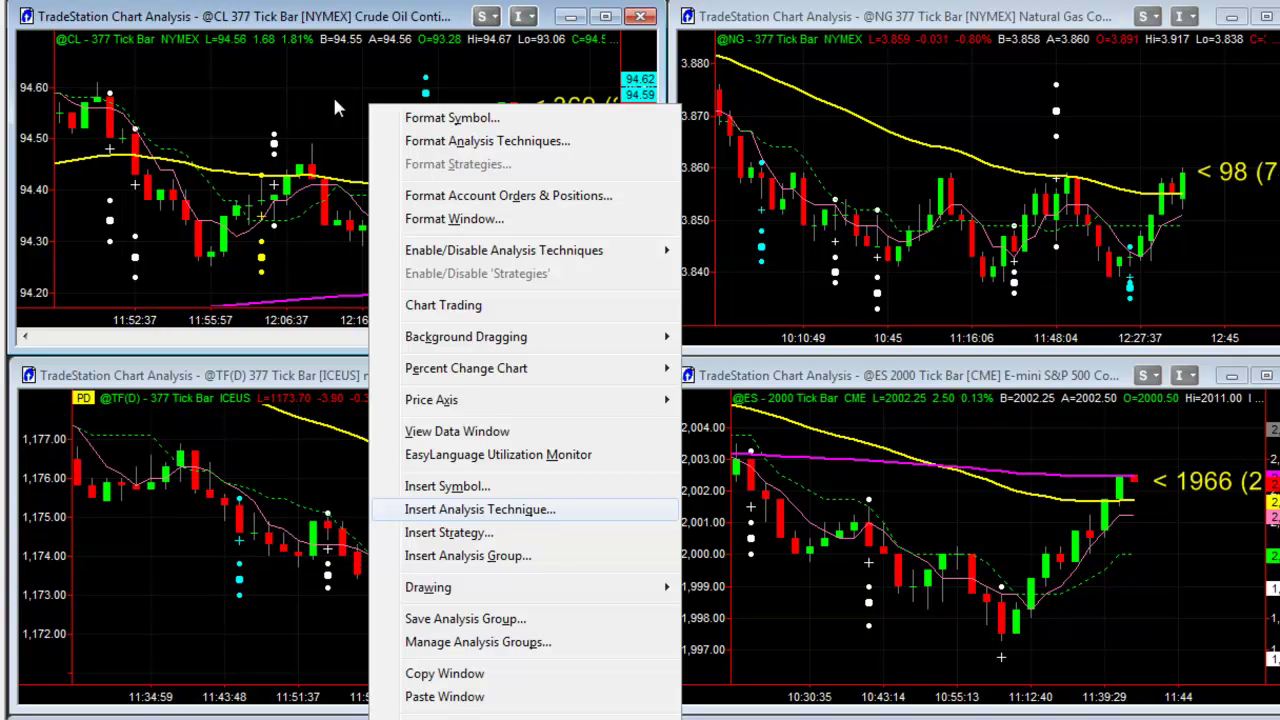
key(Up)
key(Up)
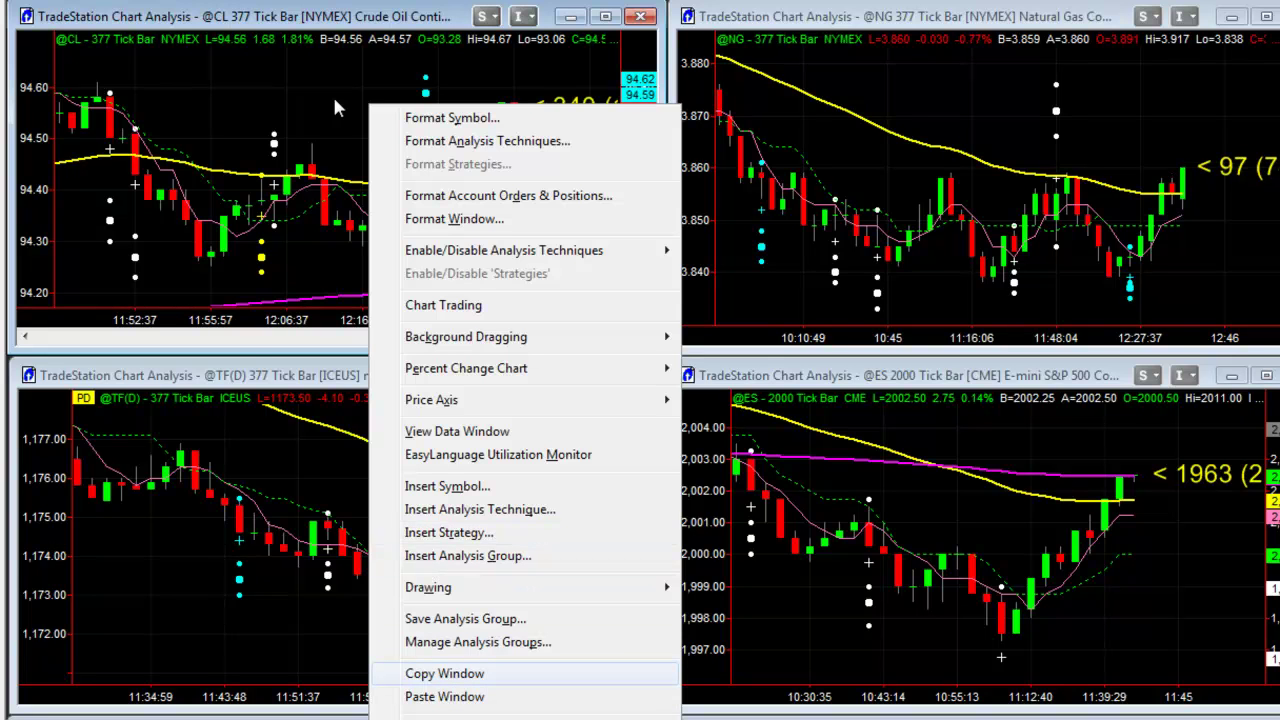
key(Down)
key(Up)
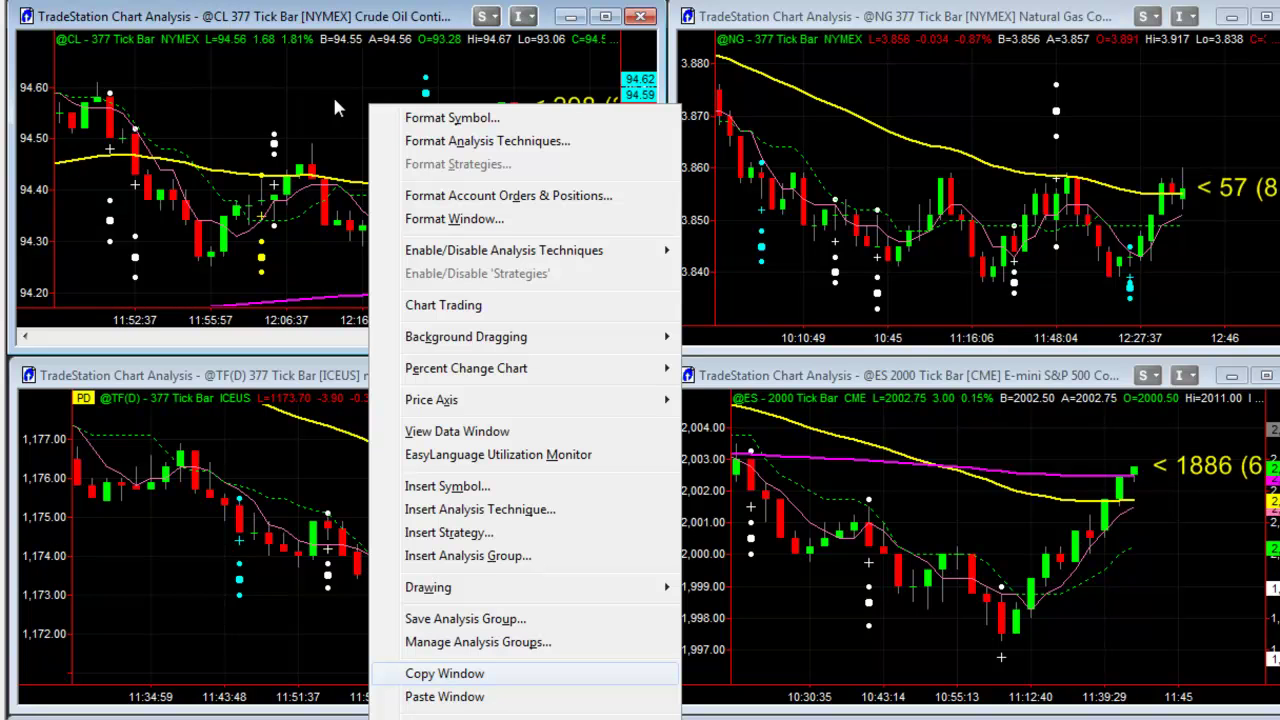
key(Return)
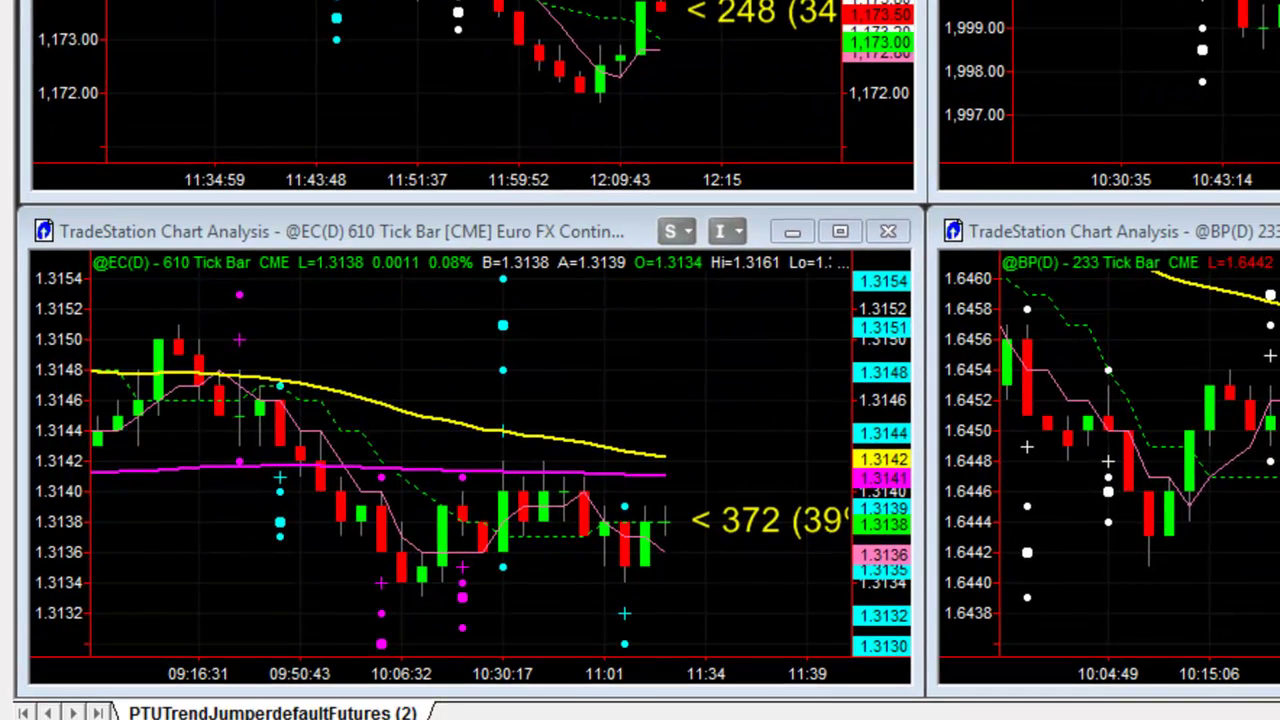
Step: Create a new workspace and paste the copied crude oil chart window into it twice
right_click(486, 713)
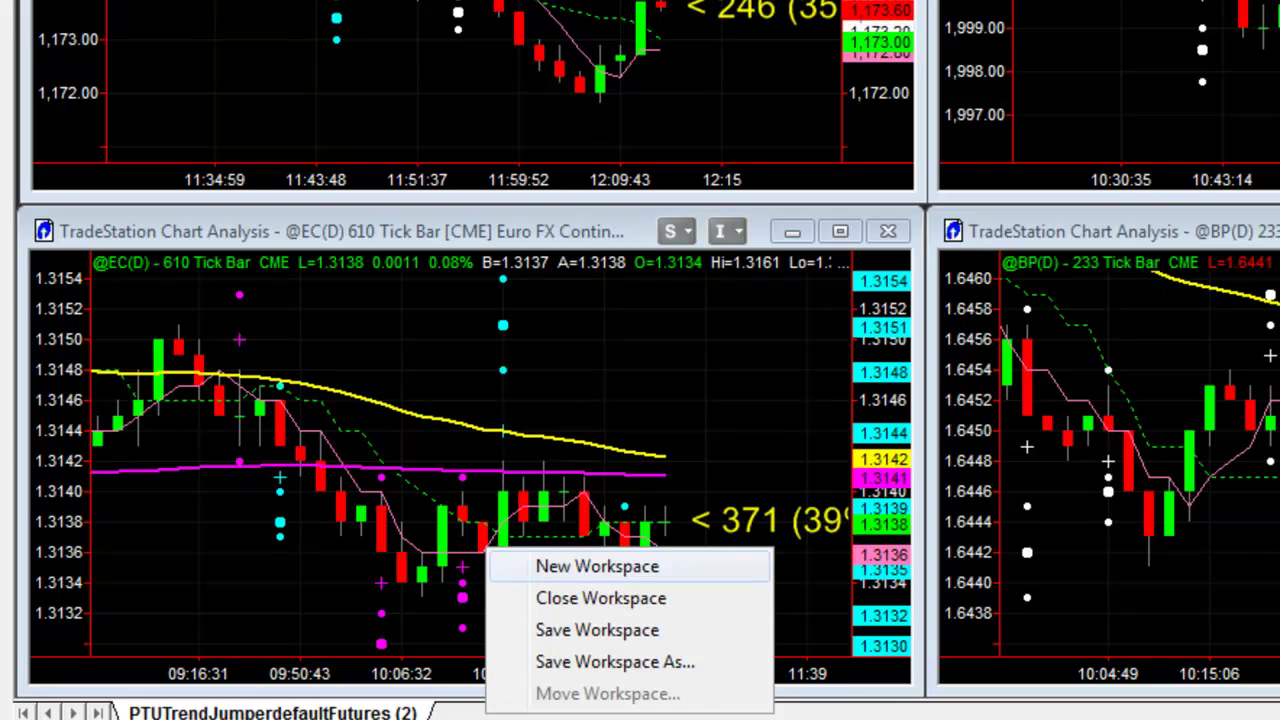
click(597, 566)
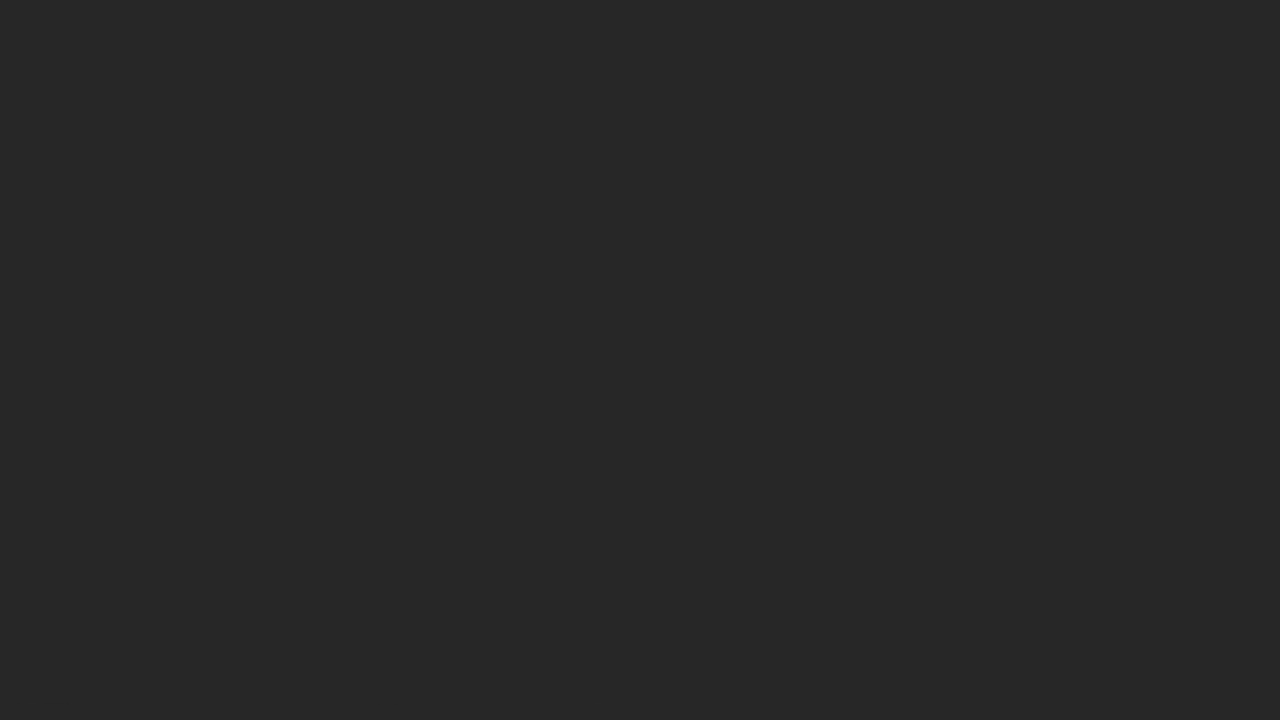
right_click(624, 306)
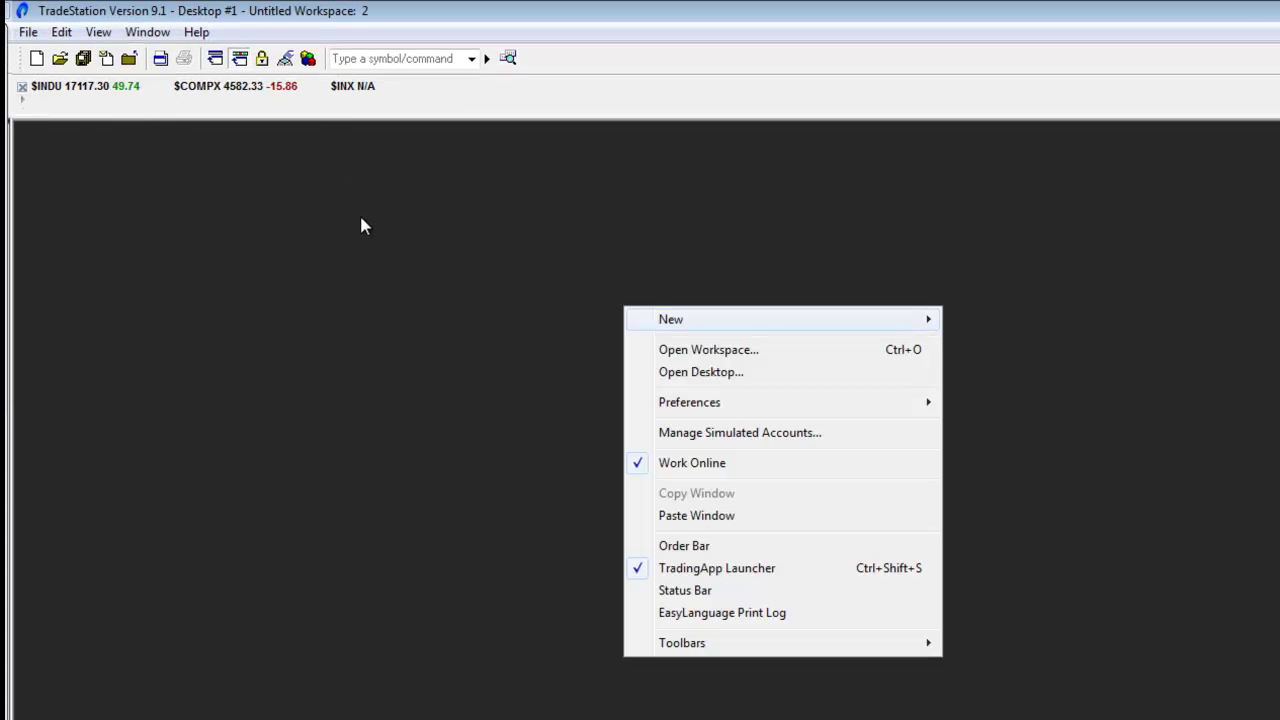
click(696, 516)
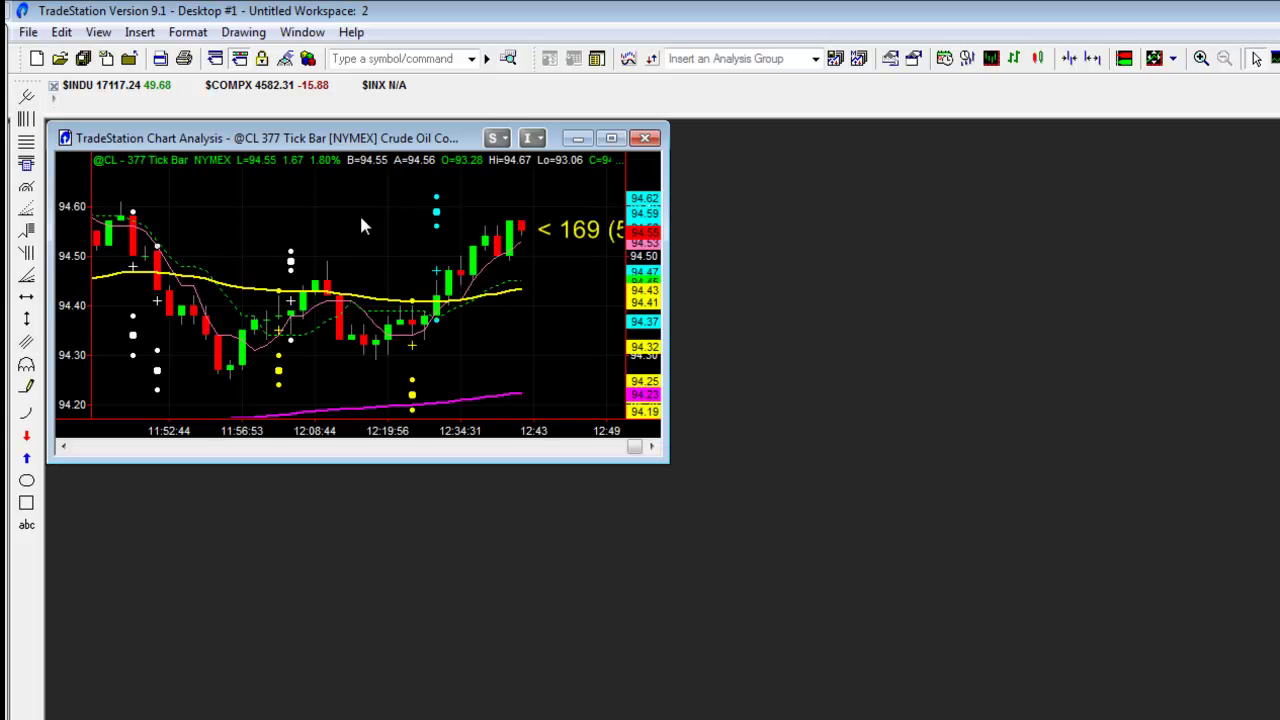
right_click(853, 238)
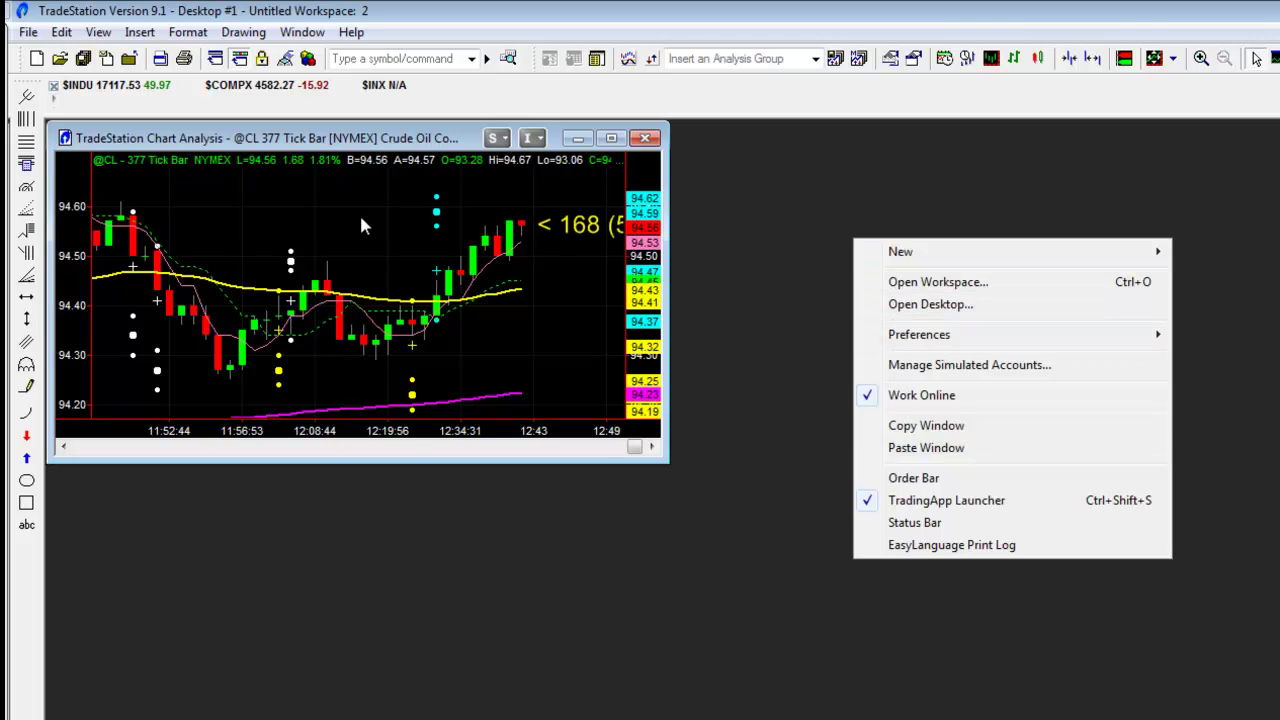
click(926, 448)
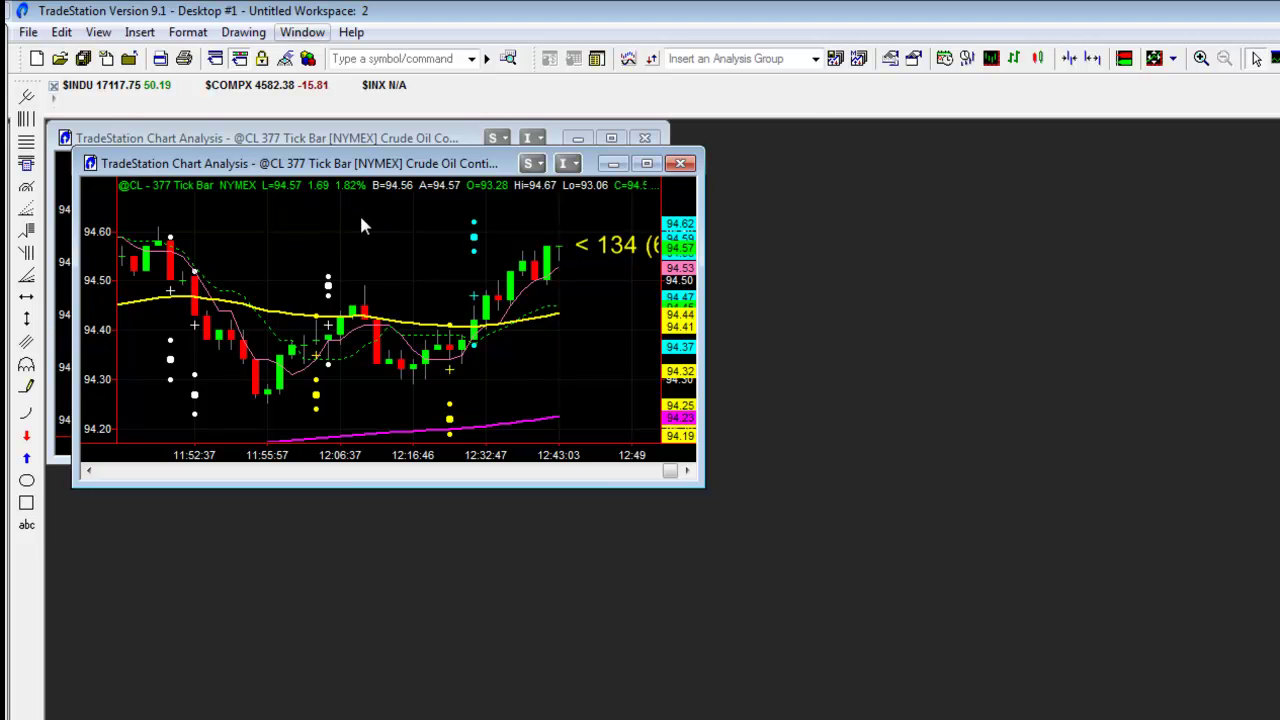
Step: Arrange the two crude oil chart windows side by side so they fill the workspace
key(alt+w)
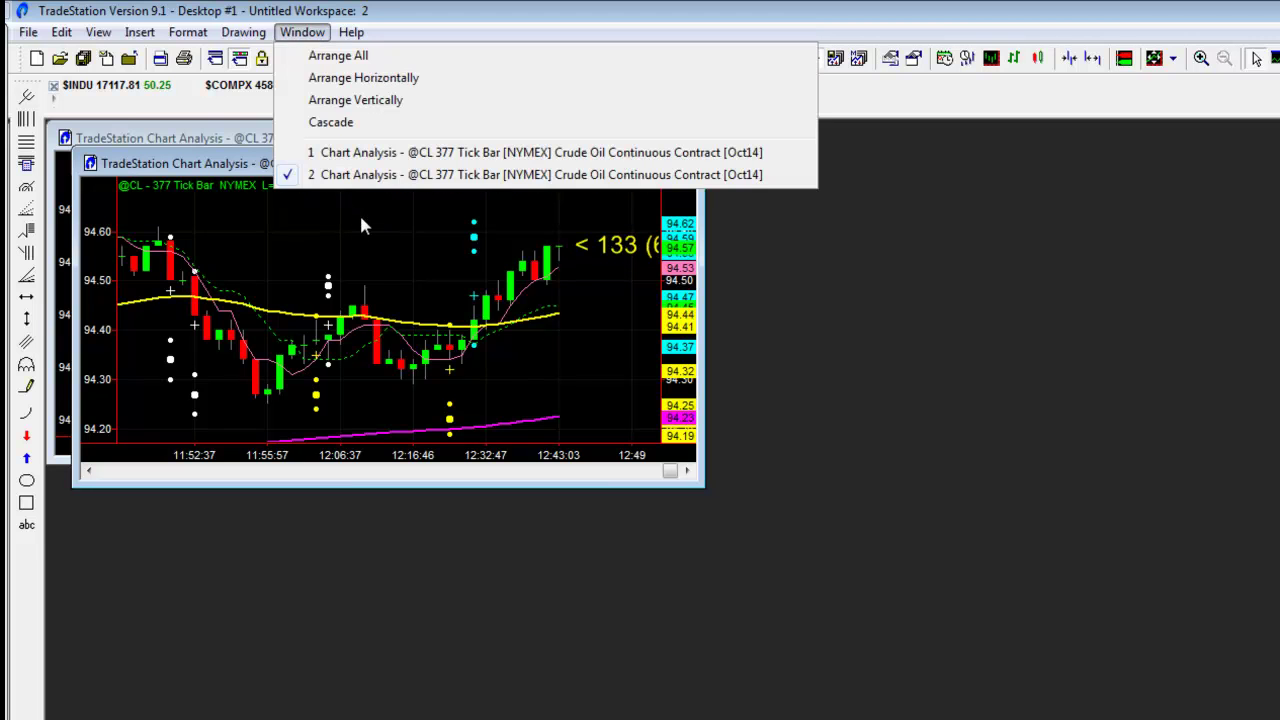
key(Down)
key(Down)
key(Down)
key(Up)
key(Up)
key(Return)
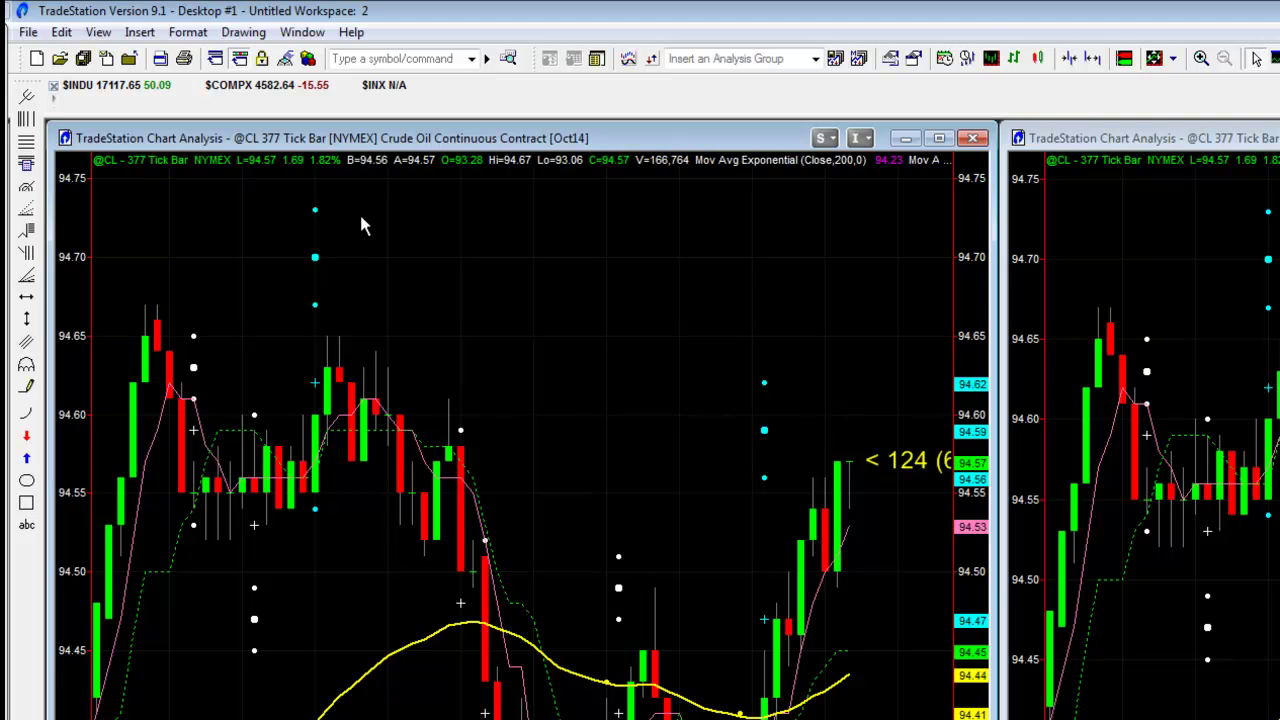
Step: Open the symbol formatting of the first crude oil chart and set its symbol to CLV14
right_click(457, 241)
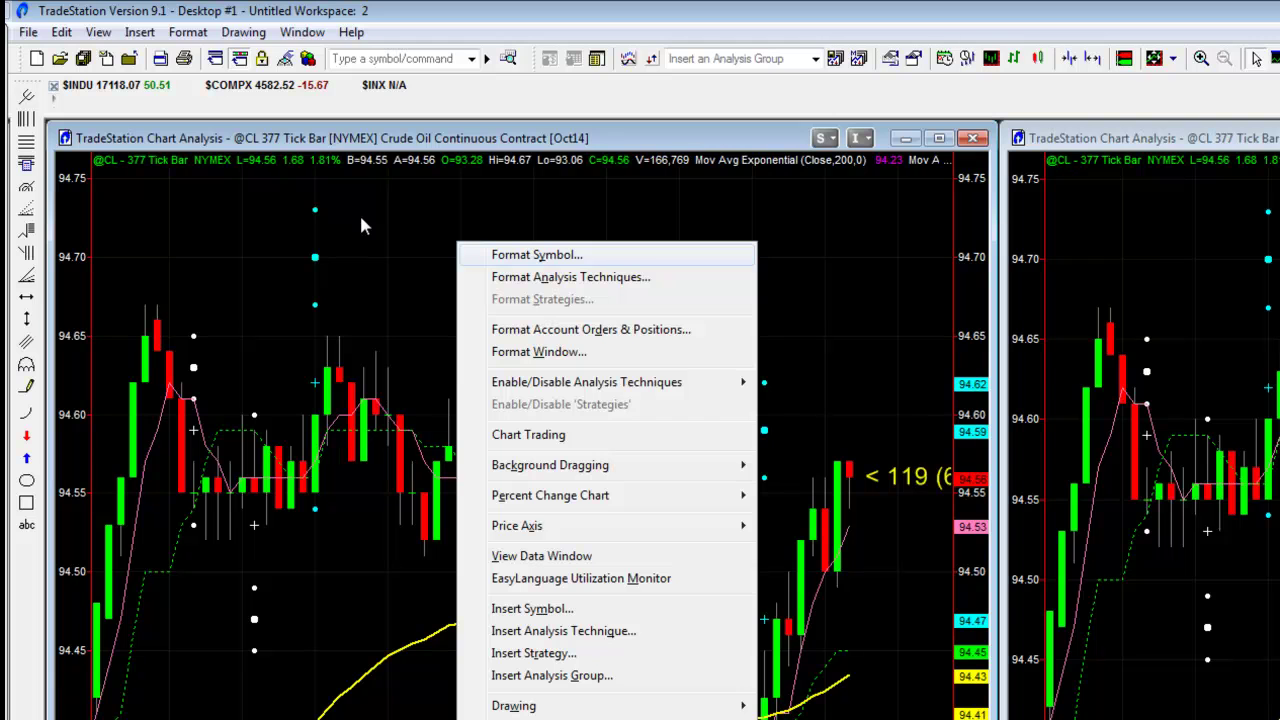
key(Return)
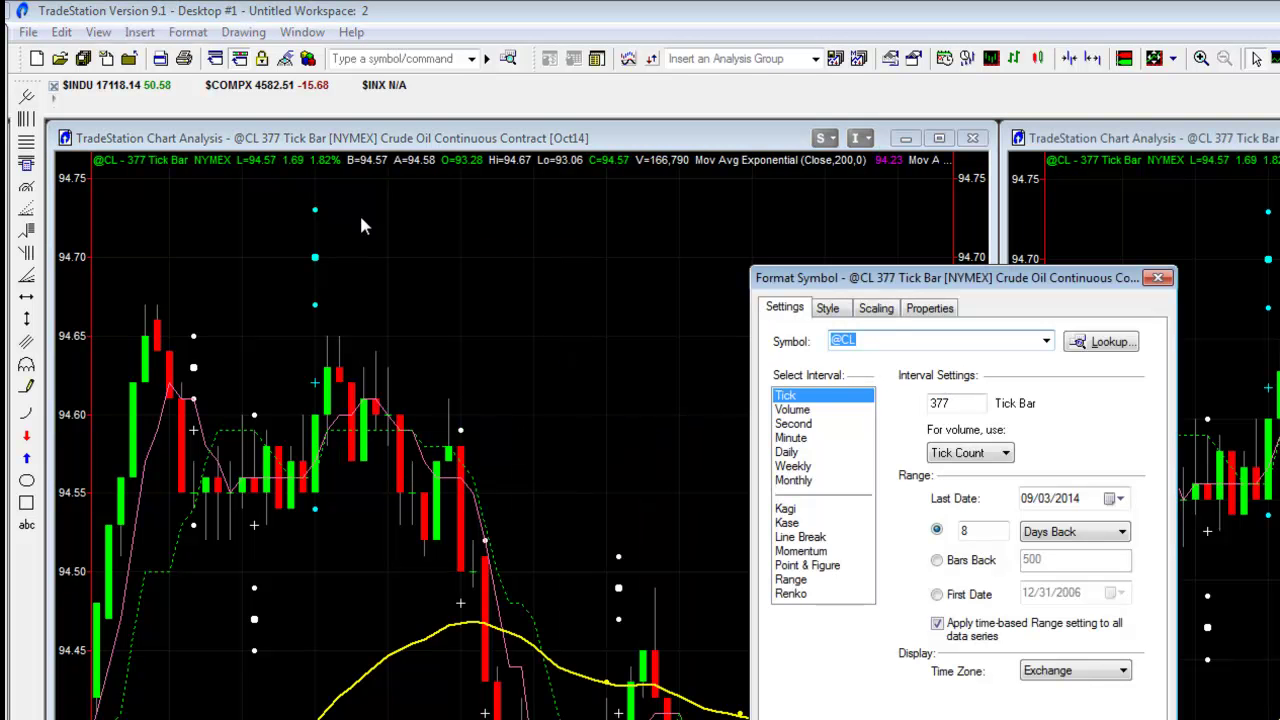
key(End)
key(shift+Home)
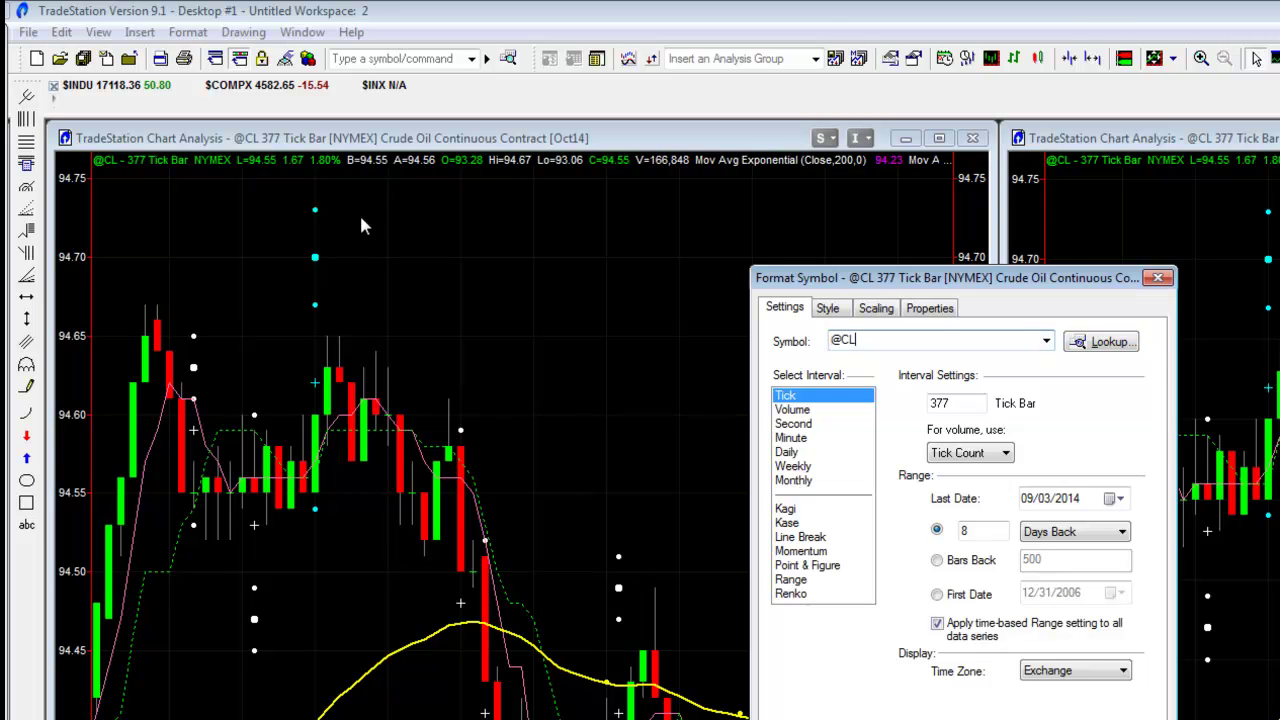
text(CLV14)
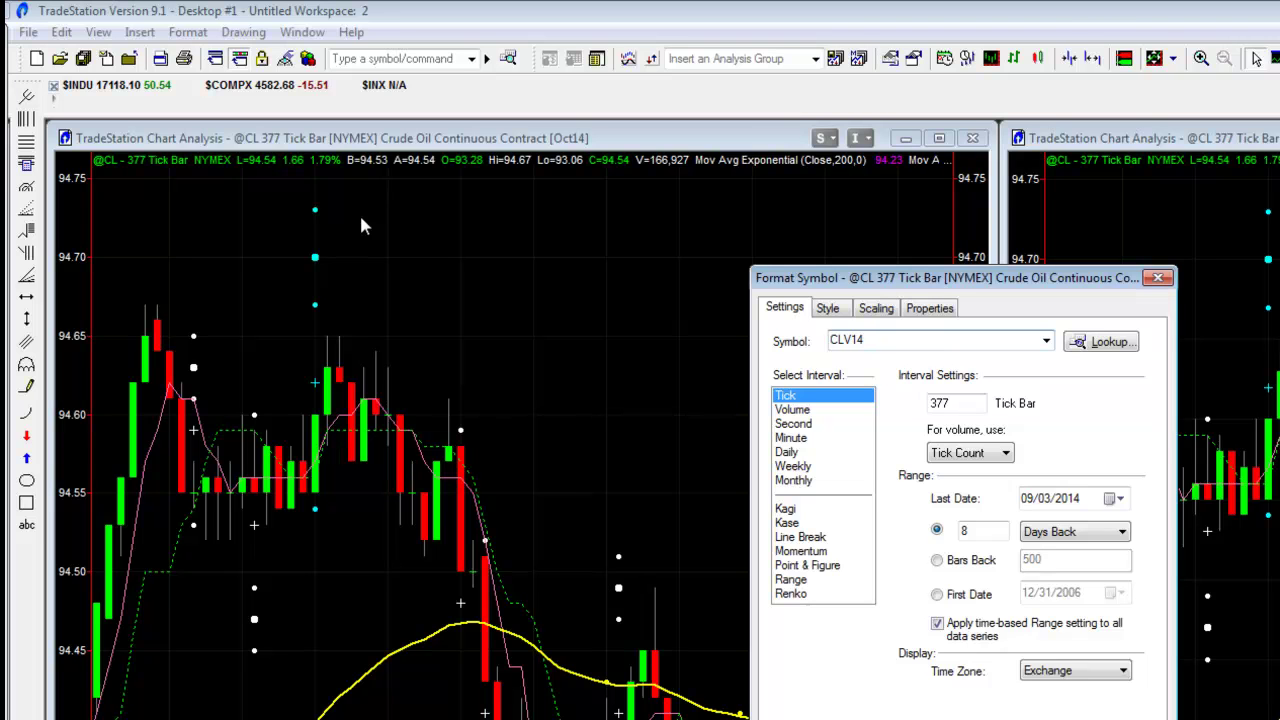
Step: Choose Momentum as the interval type for the CLV14 symbol
key(Tab)
key(Down)
key(Down)
key(Down)
key(Down)
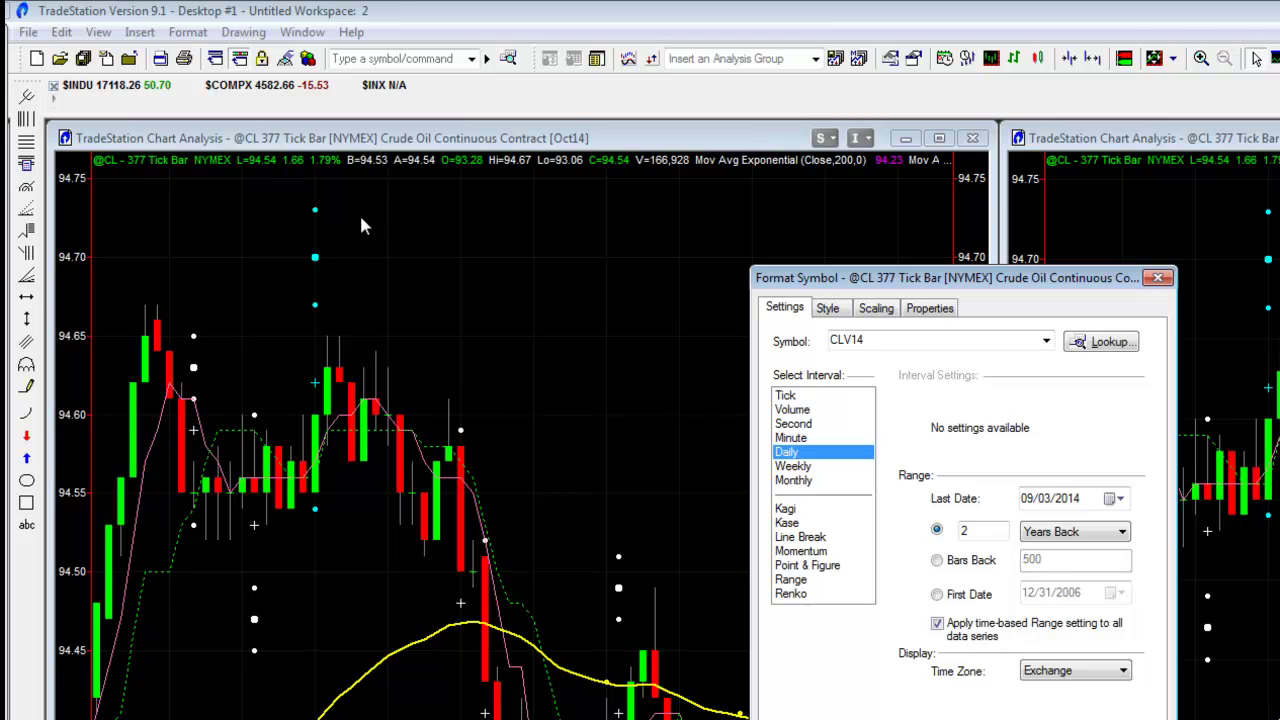
key(Down)
key(Down)
key(Down)
key(Down)
key(Down)
key(Down)
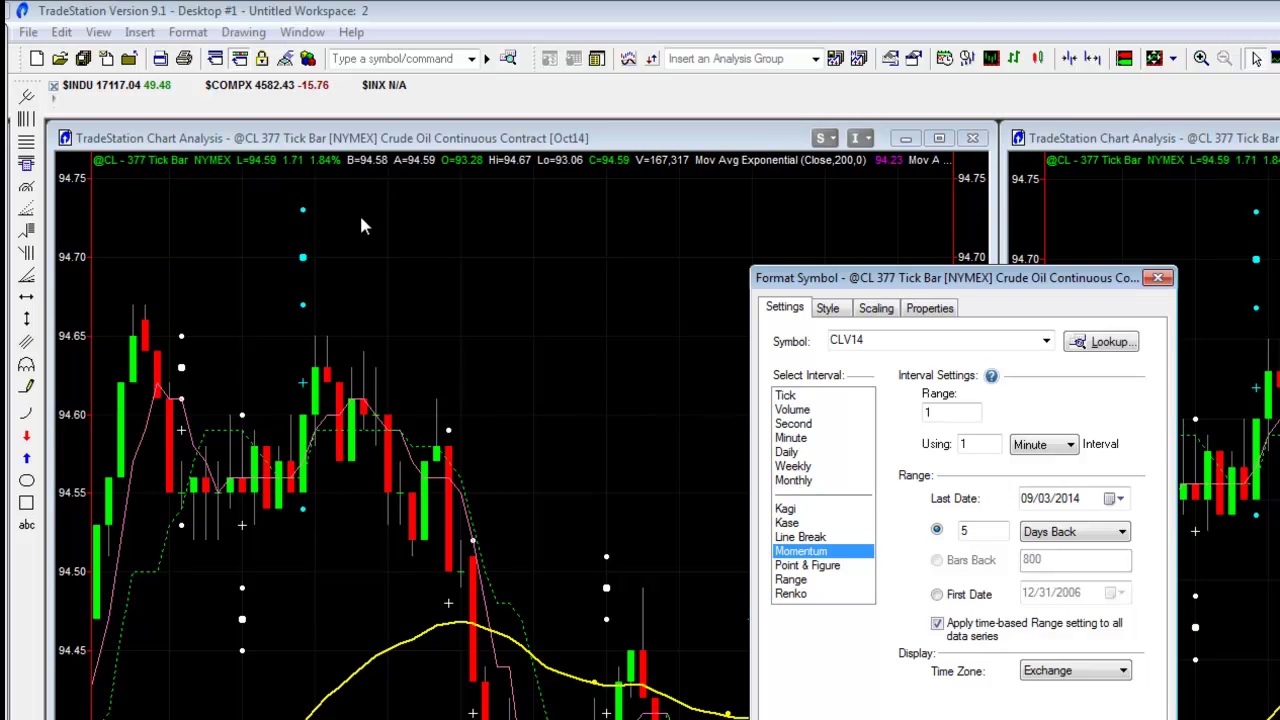
key(Down)
key(Down)
key(Up)
key(Up)
Step: Set the momentum range to 0.1 and apply the symbol settings to the first chart
click(940, 412)
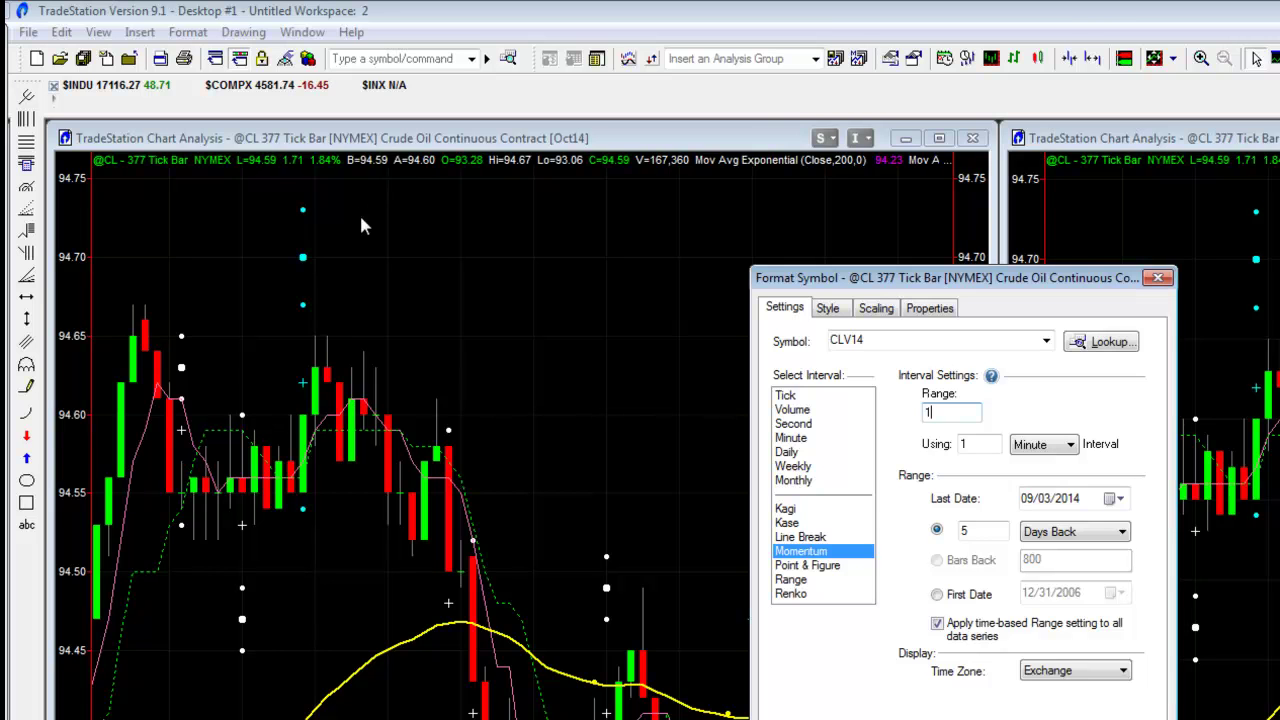
drag(938, 412, 918, 412)
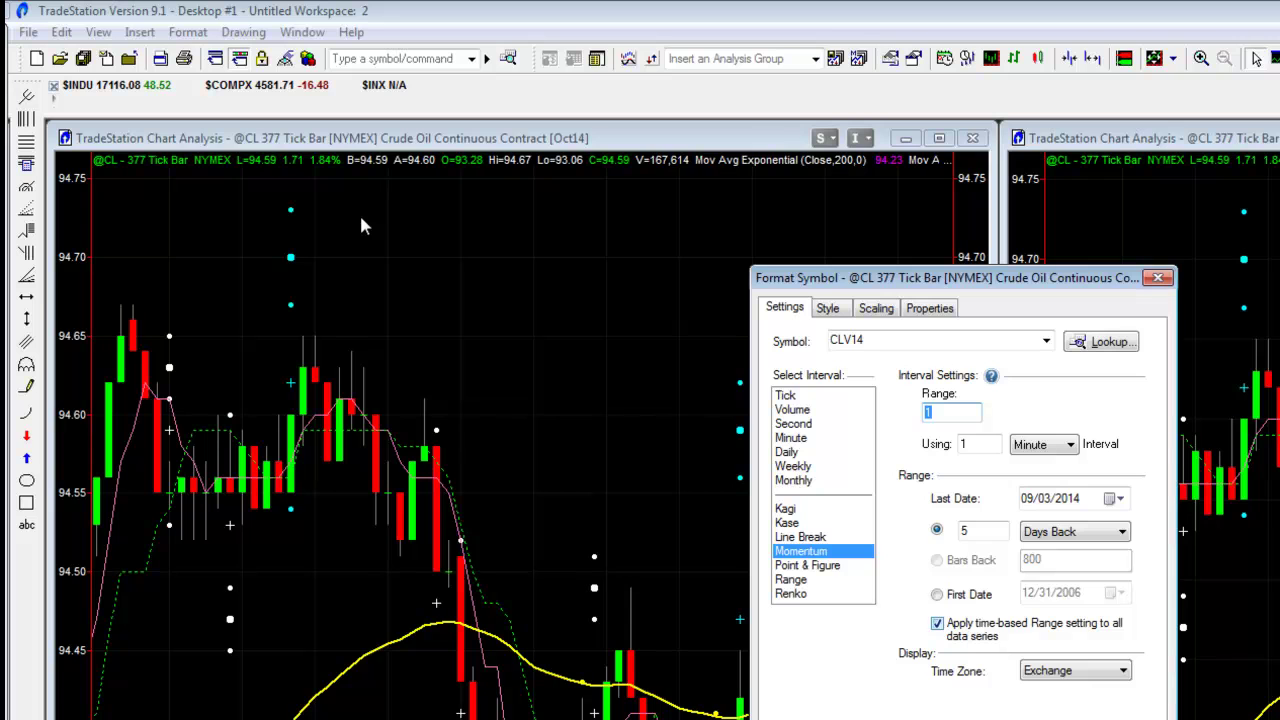
text(10)
key(Return)
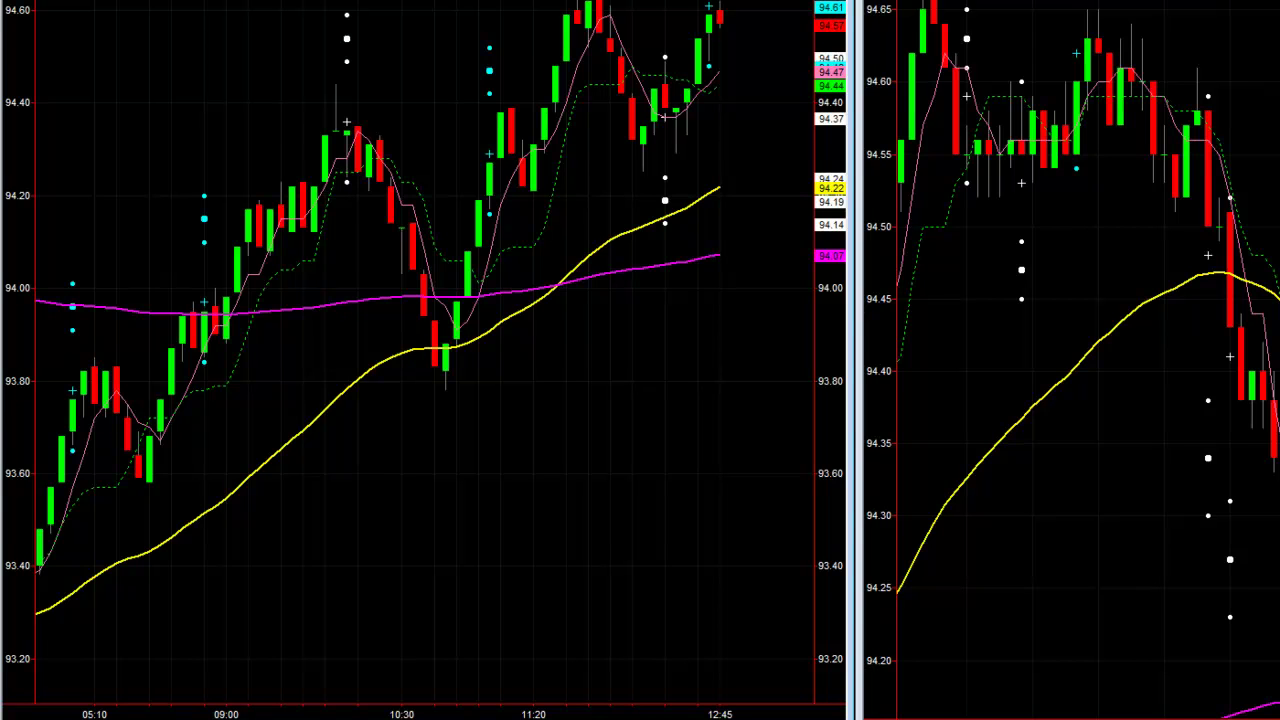
Step: Inspect the data tips of several bars and trade setups on the CLV14 momentum chart
click(205, 152)
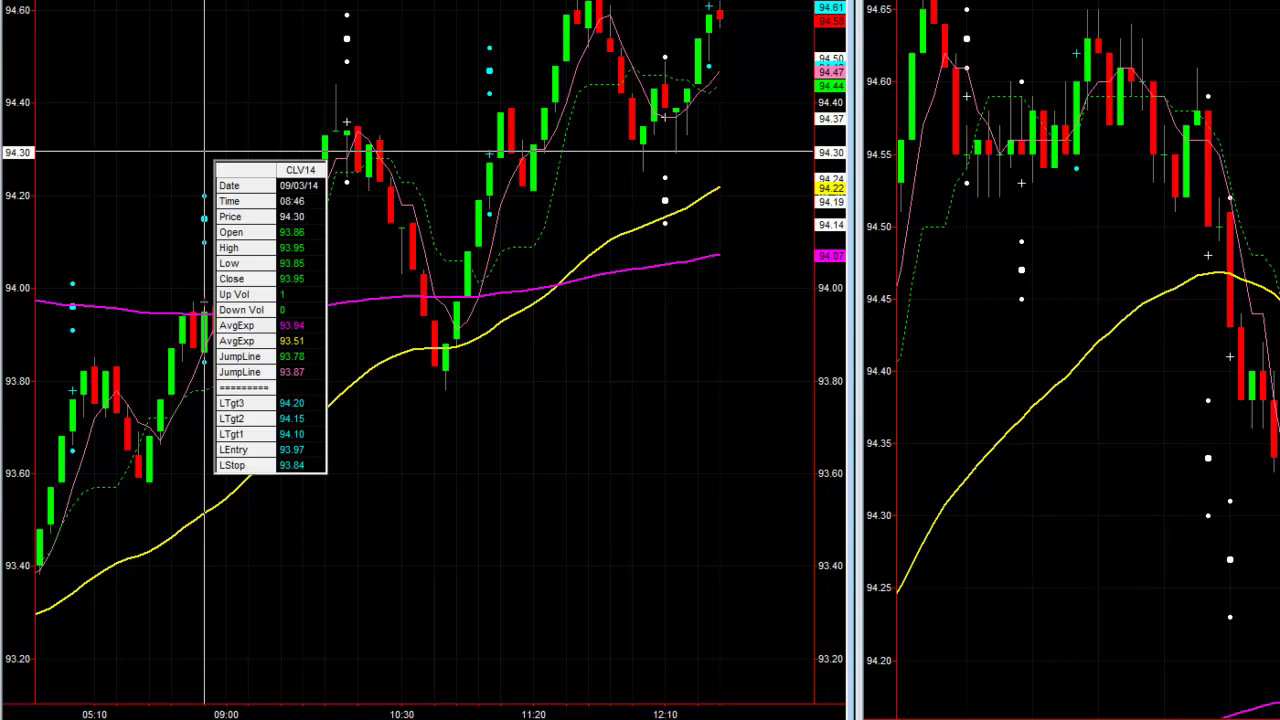
drag(205, 152, 336, 164)
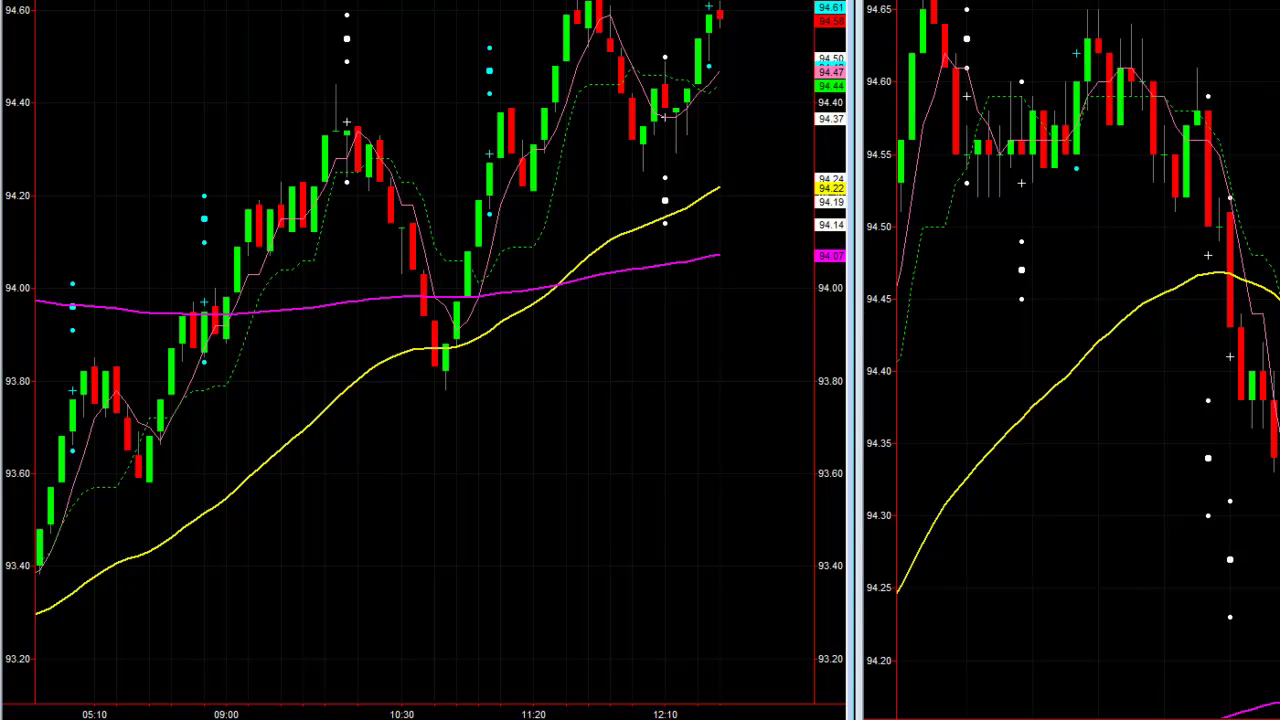
click(489, 13)
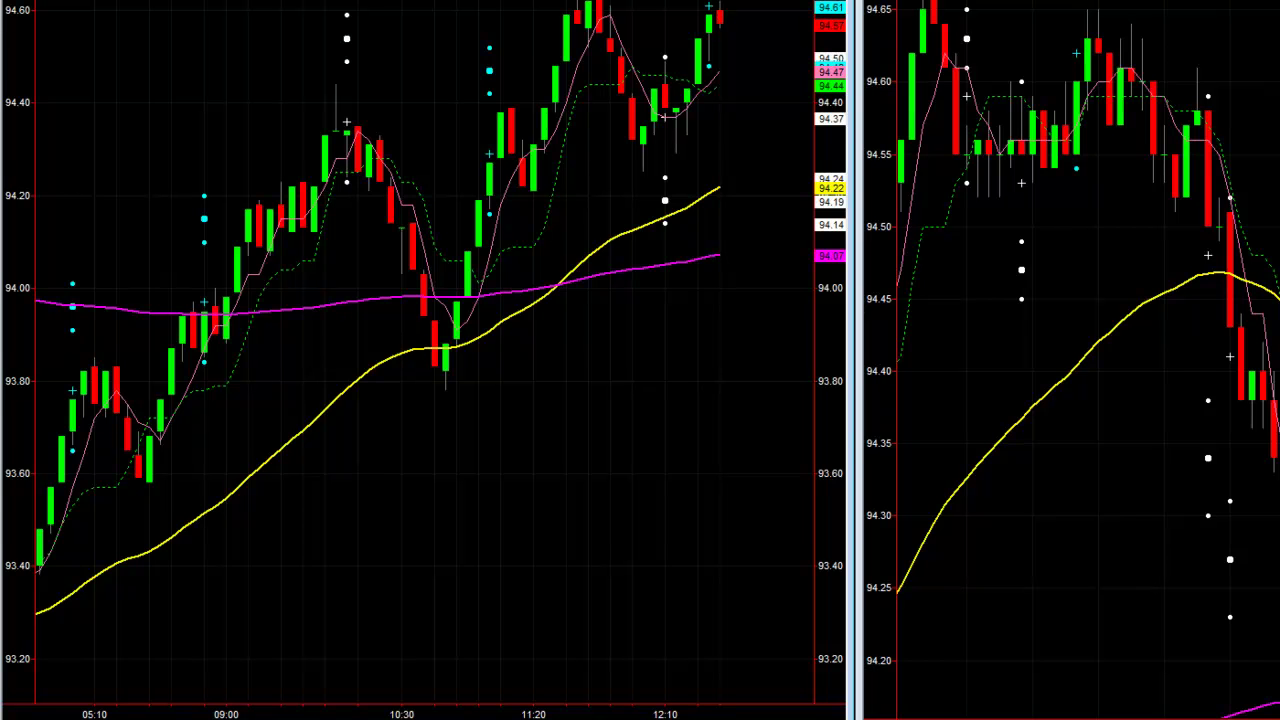
click(420, 122)
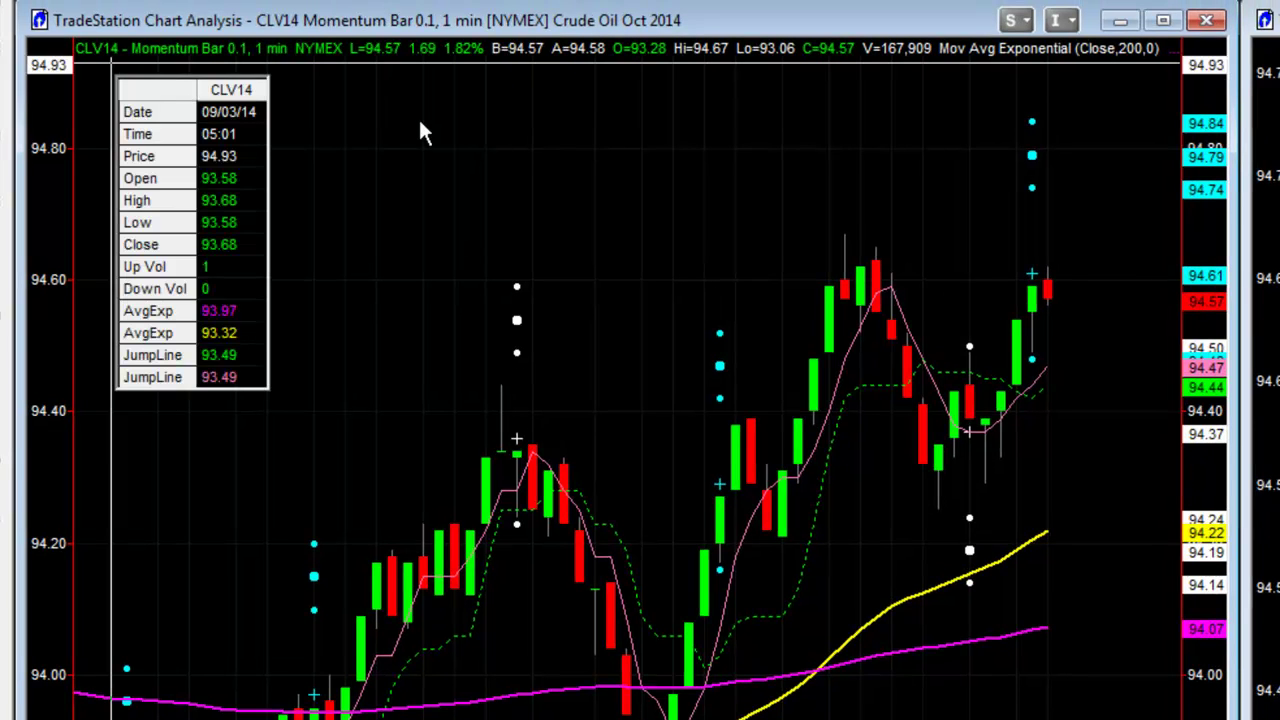
drag(581, 76, 626, 73)
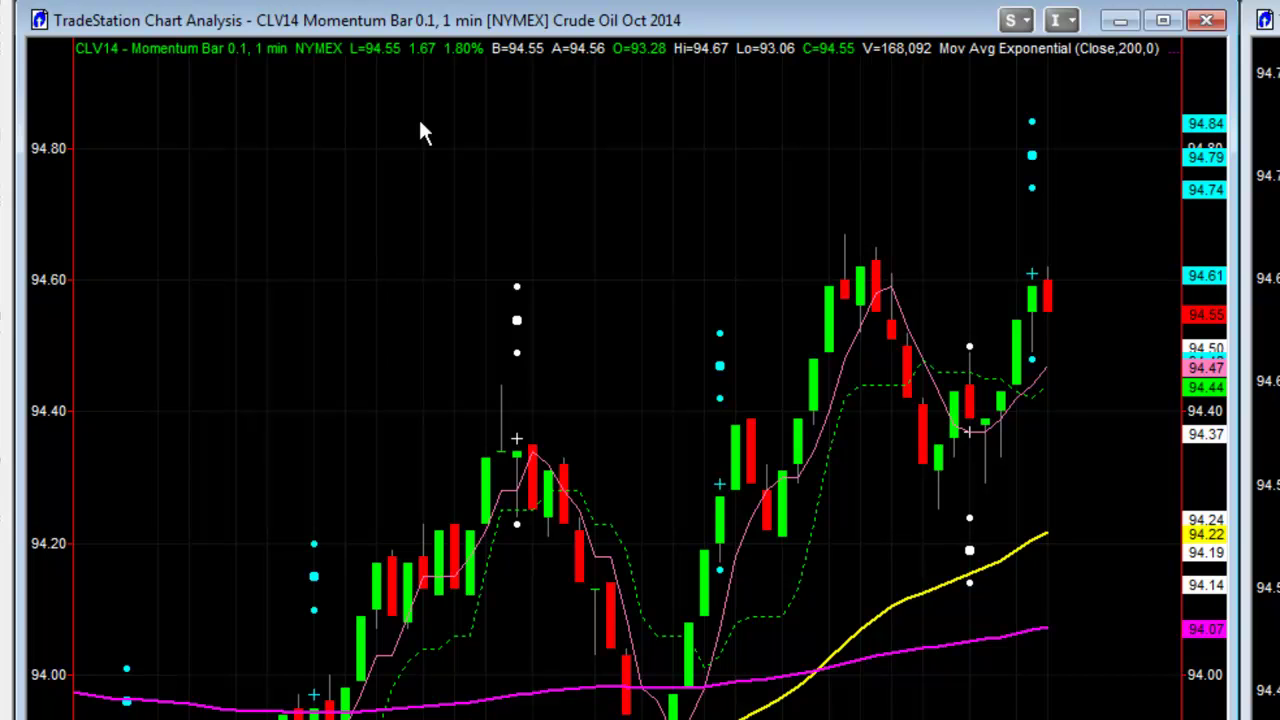
Step: Try to change the momentum chart's symbol to CLW14
right_click(420, 133)
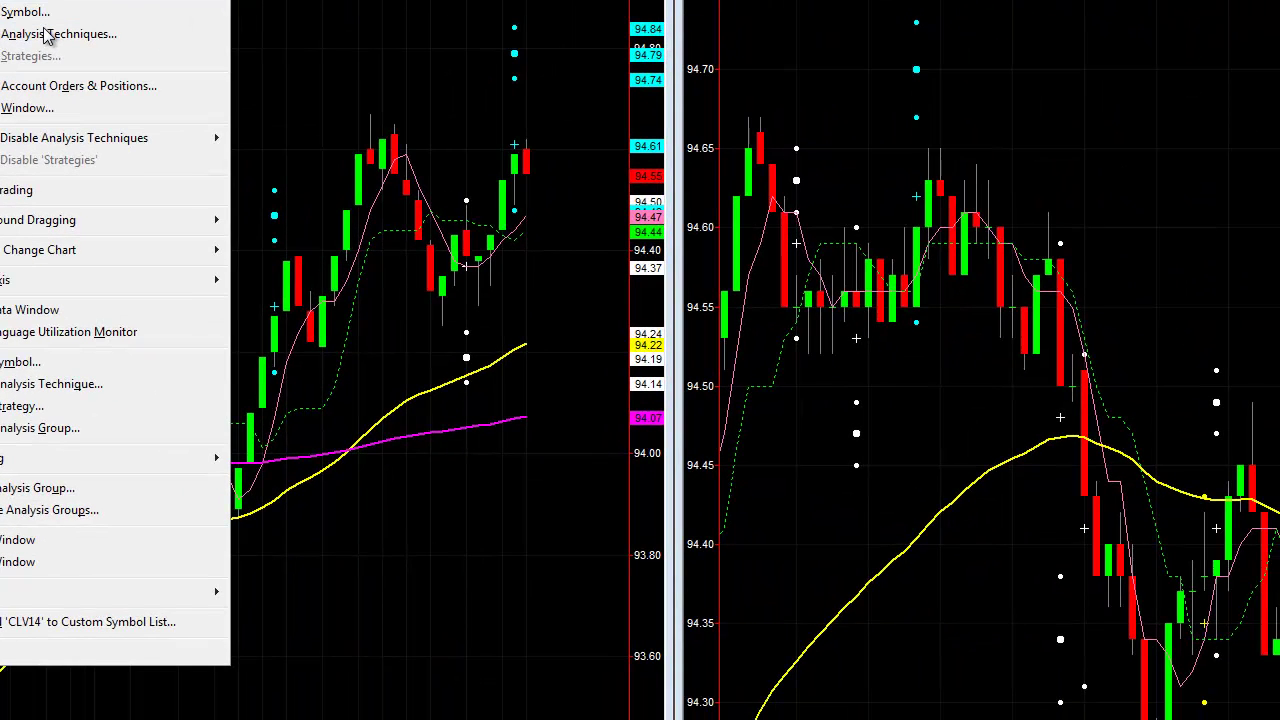
click(43, 20)
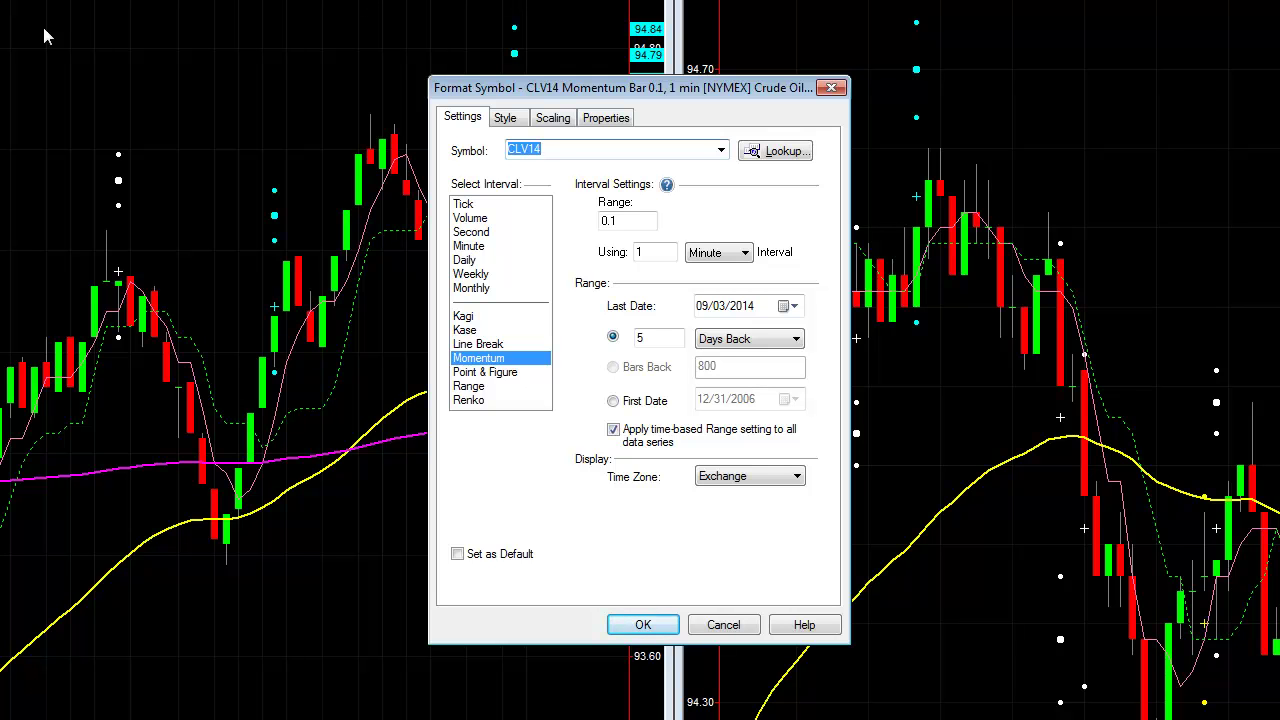
key(Right)
key(Left)
key(Left)
key(shift+Left)
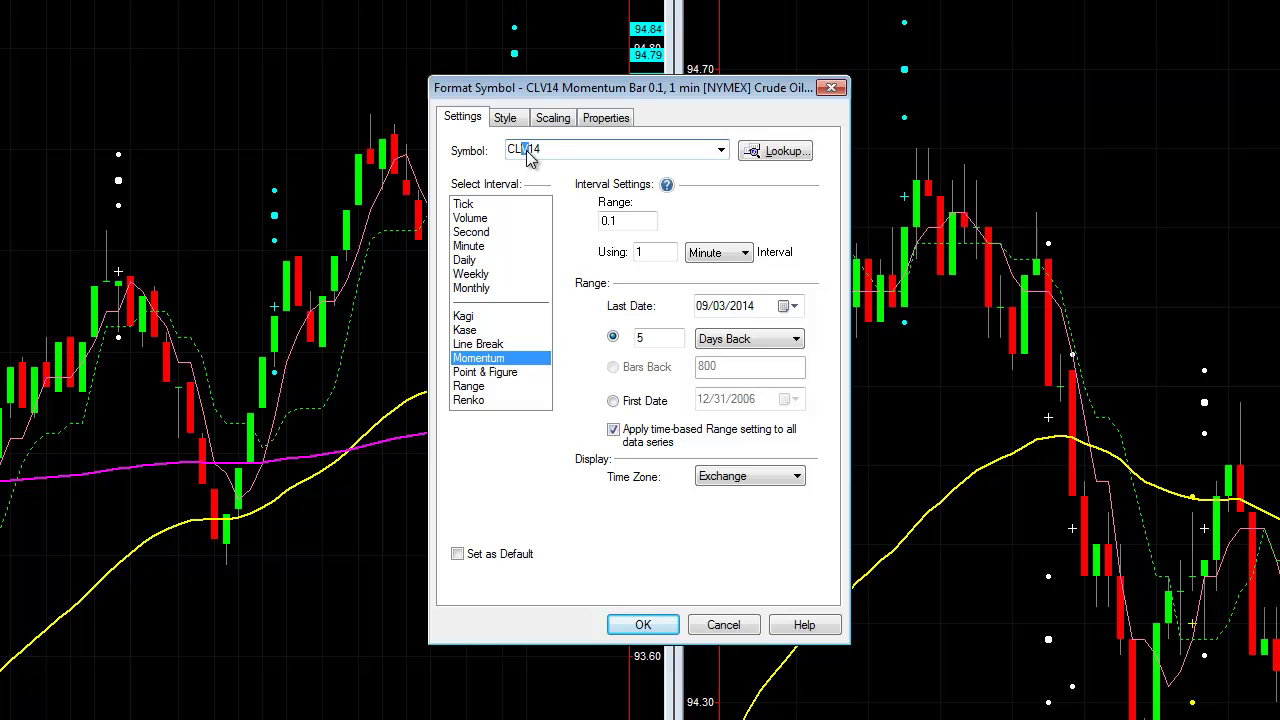
text(W)
key(Return)
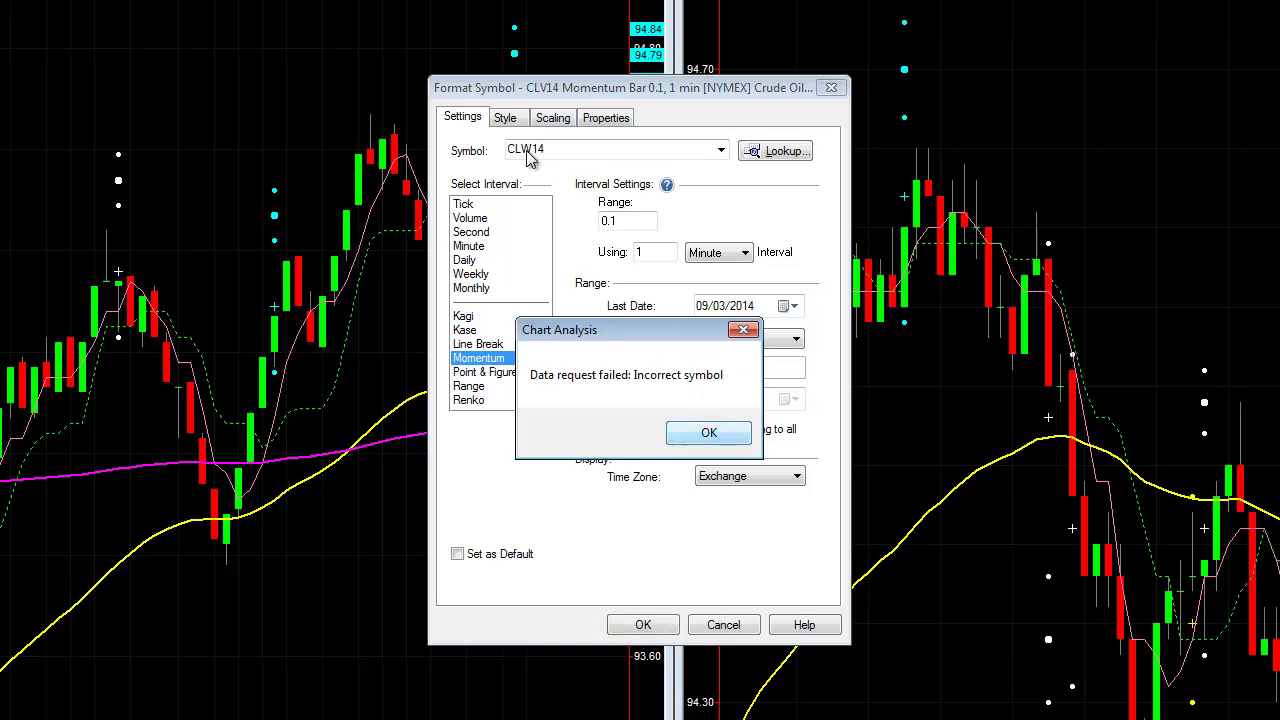
Step: Change the momentum chart's symbol to CLX14 and apply it
key(Return)
text(CLV14)
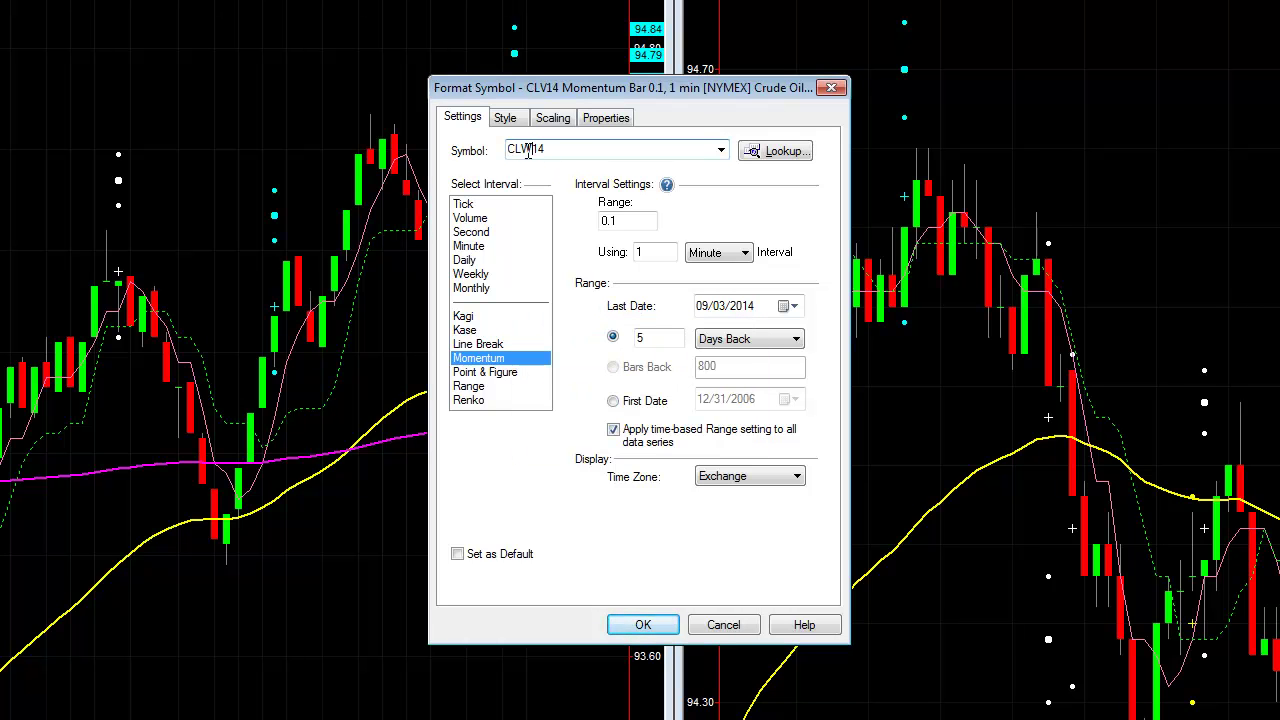
drag(530, 151, 527, 153)
text(X)
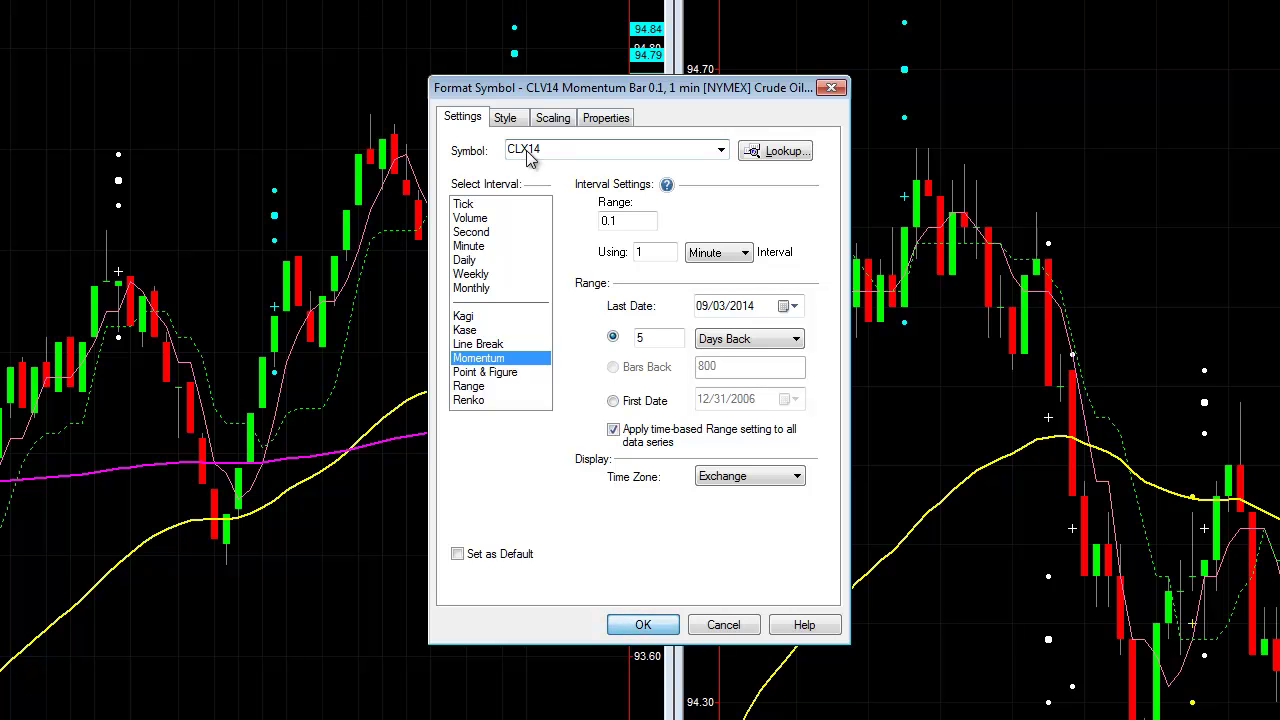
key(Return)
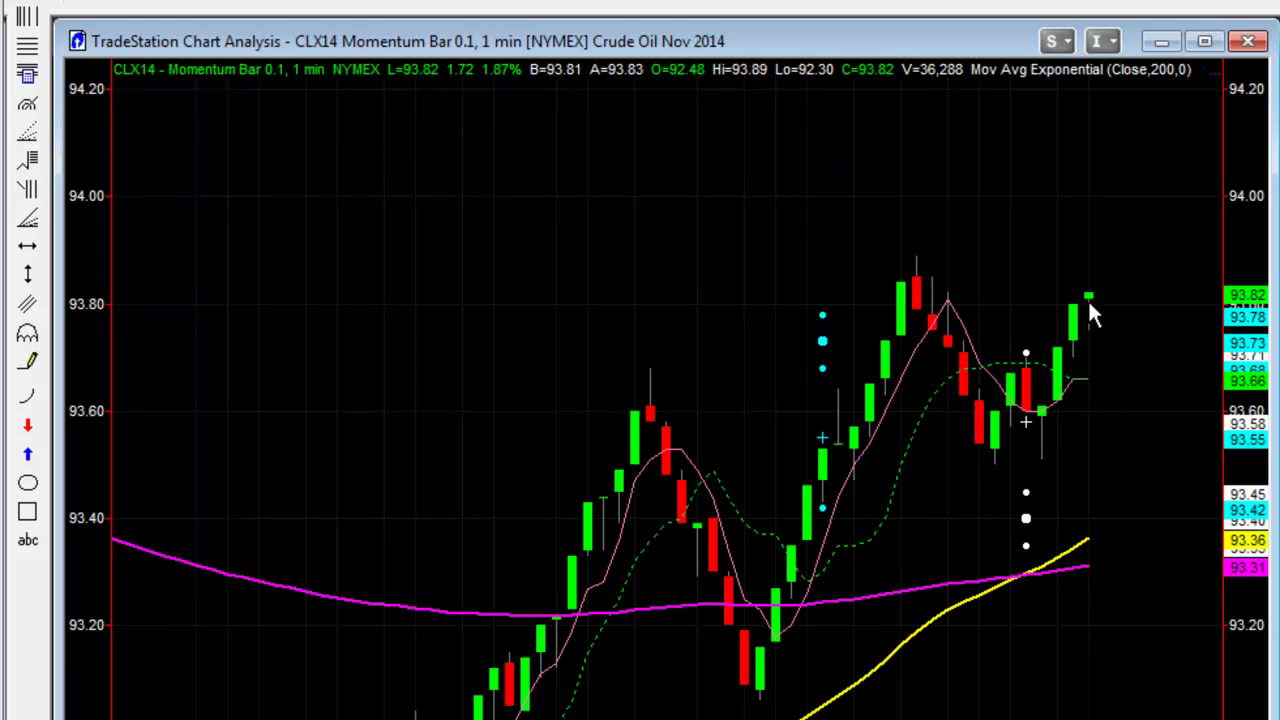
Step: Set the momentum chart's symbol back to CLV14 and apply it
right_click(1090, 306)
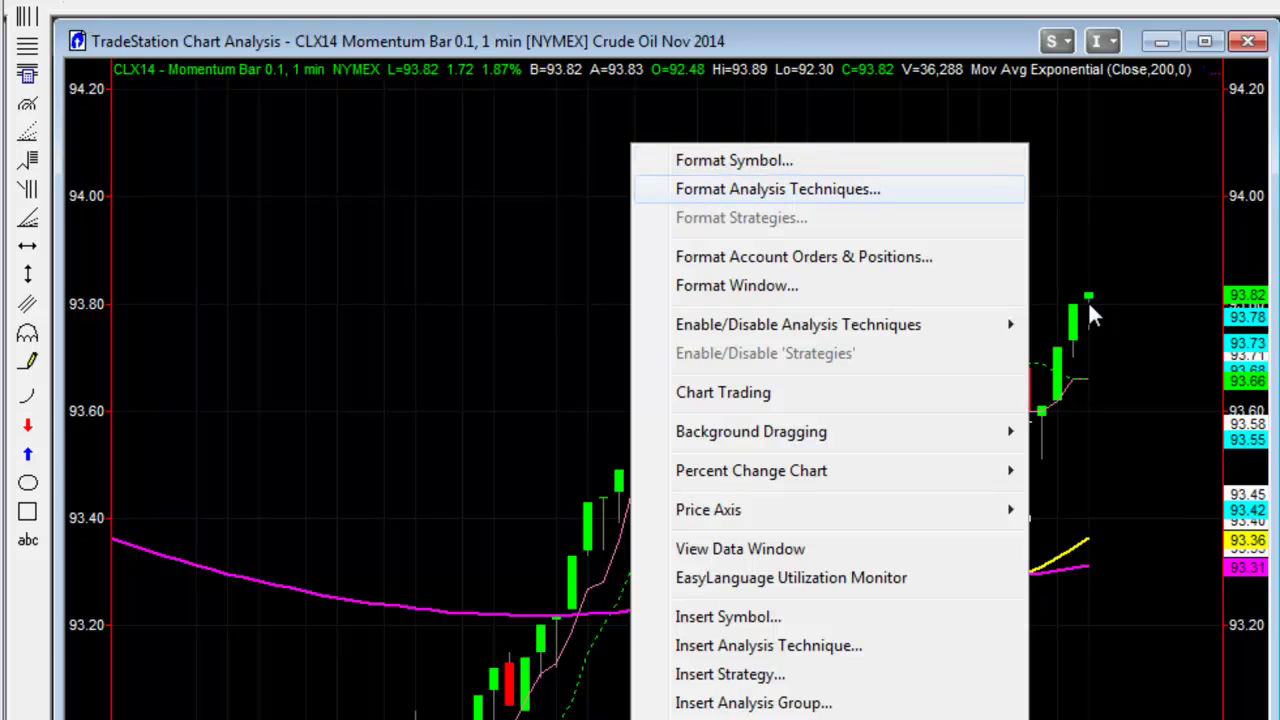
key(Return)
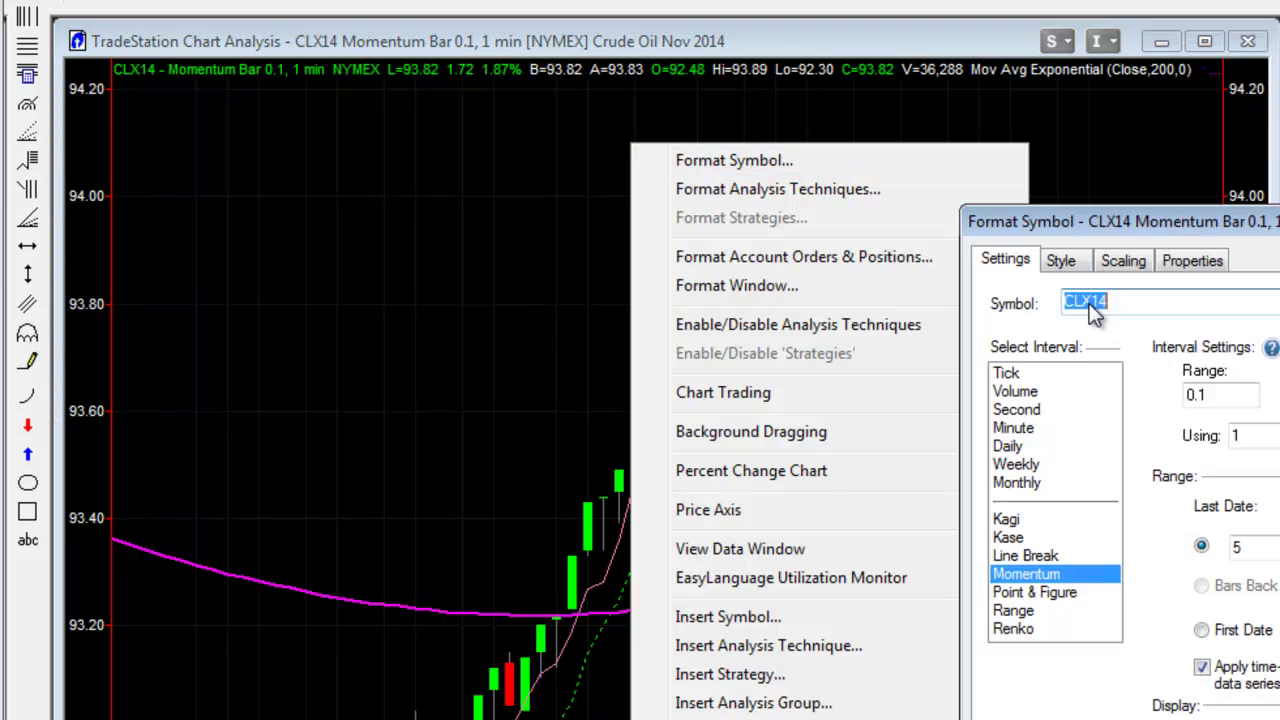
click(1090, 302)
key(shift+Left)
text(V)
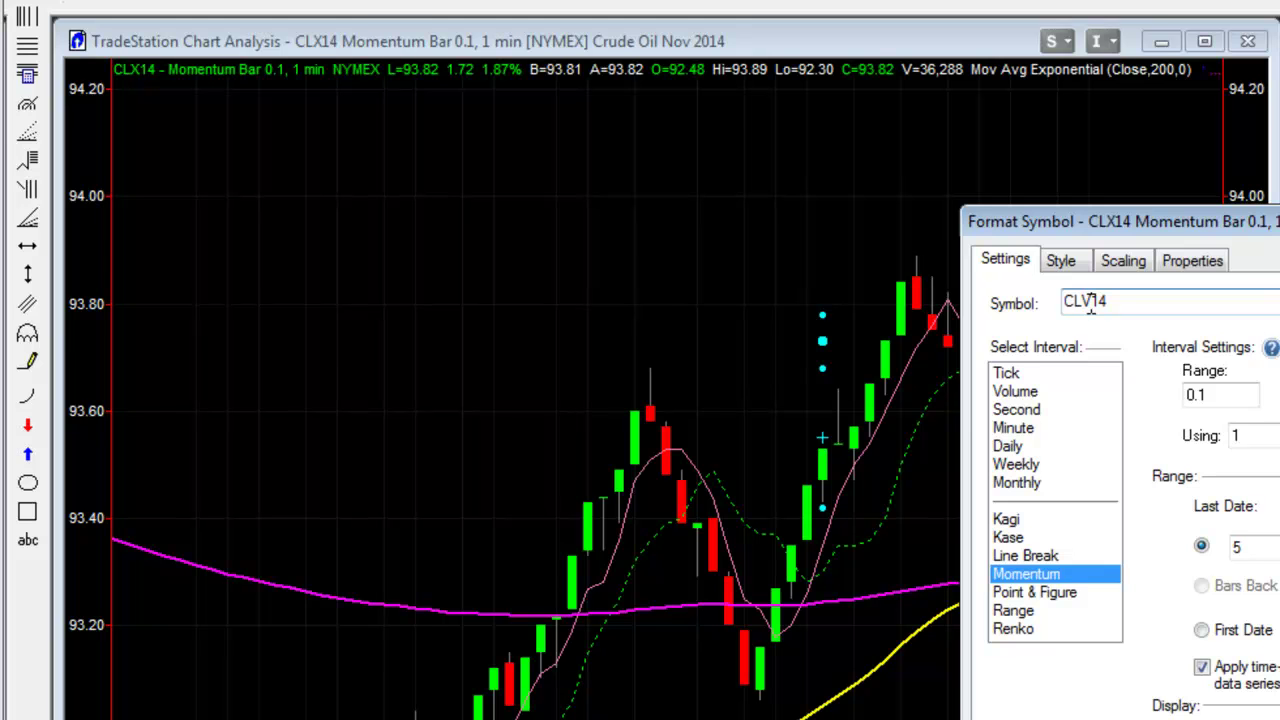
key(Return)
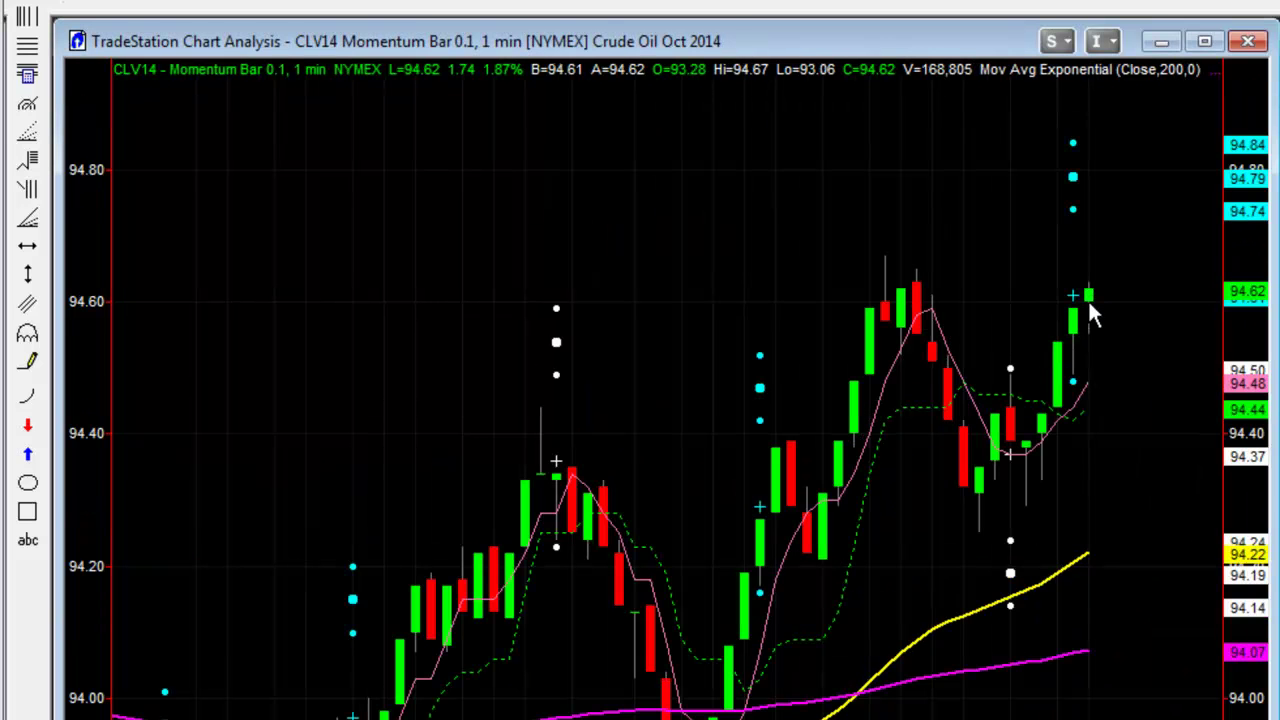
Step: Open the analysis techniques formatting of the CLV14 momentum chart and review the applied indicators
mouse_move(1090, 313)
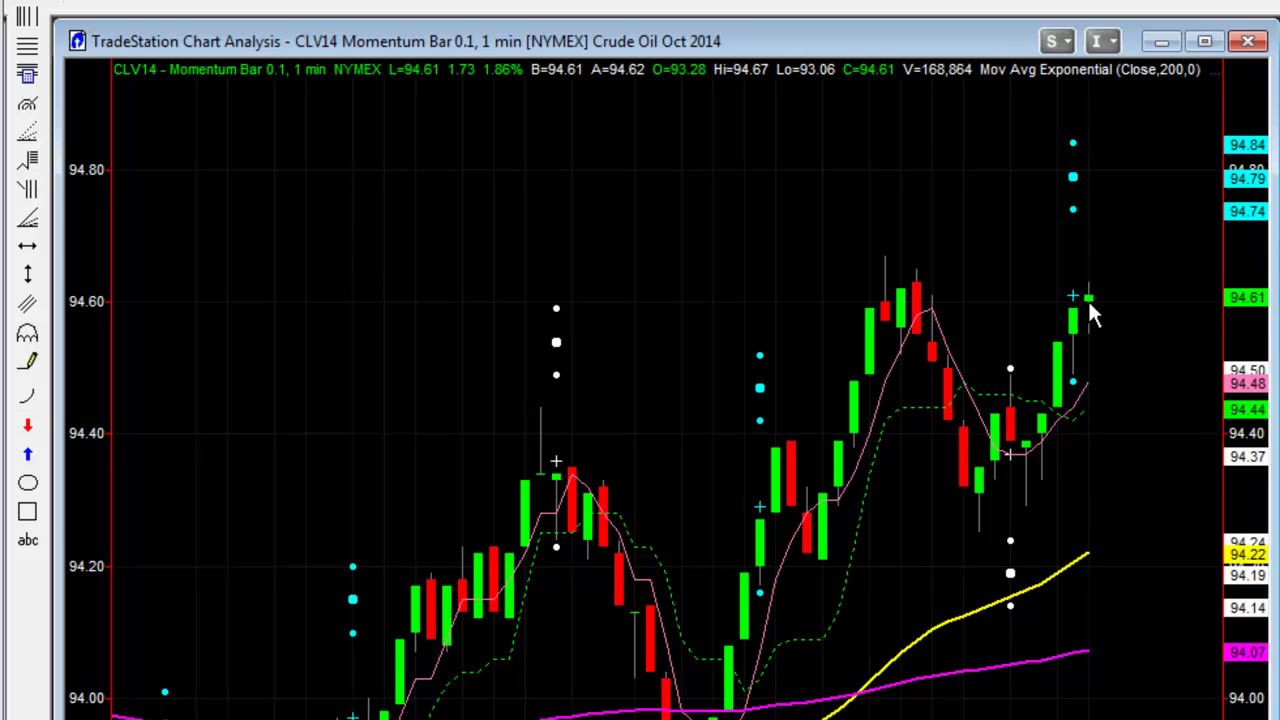
right_click(1088, 299)
key(Down)
key(Down)
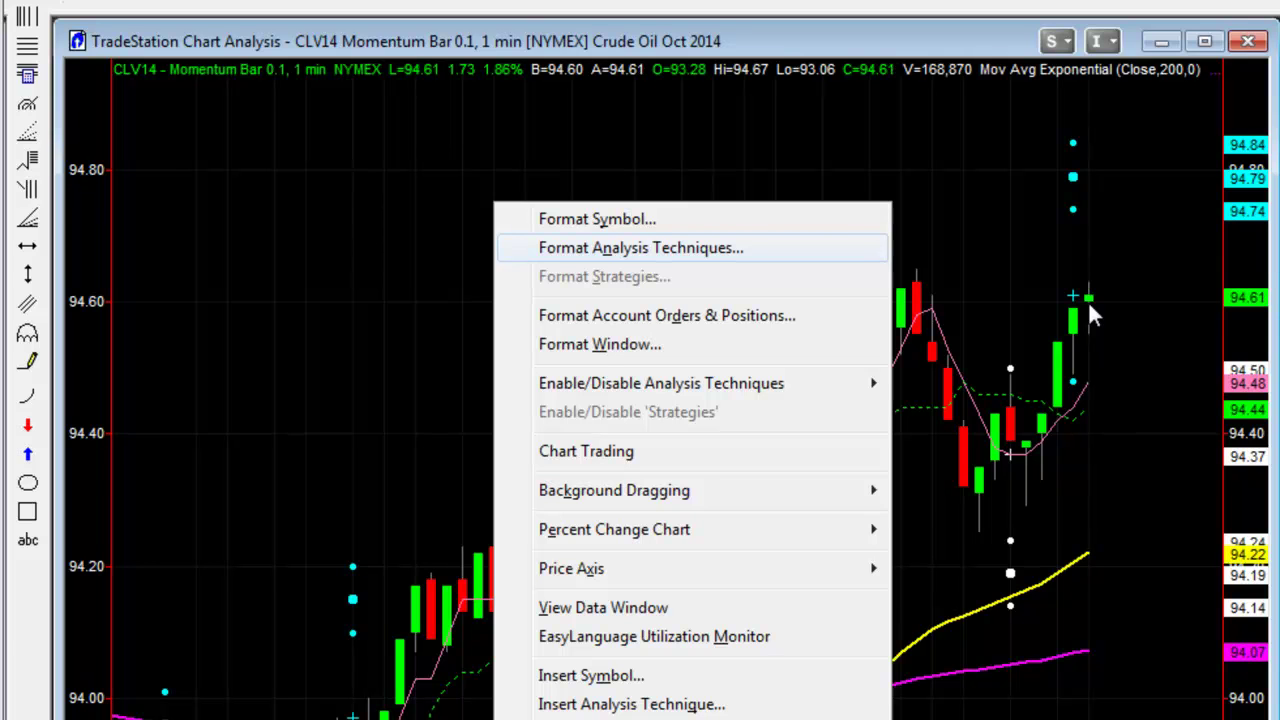
key(Down)
key(Down)
key(Down)
key(Down)
key(Down)
key(Down)
key(Down)
key(Down)
key(Down)
key(Down)
key(Down)
key(Down)
key(Down)
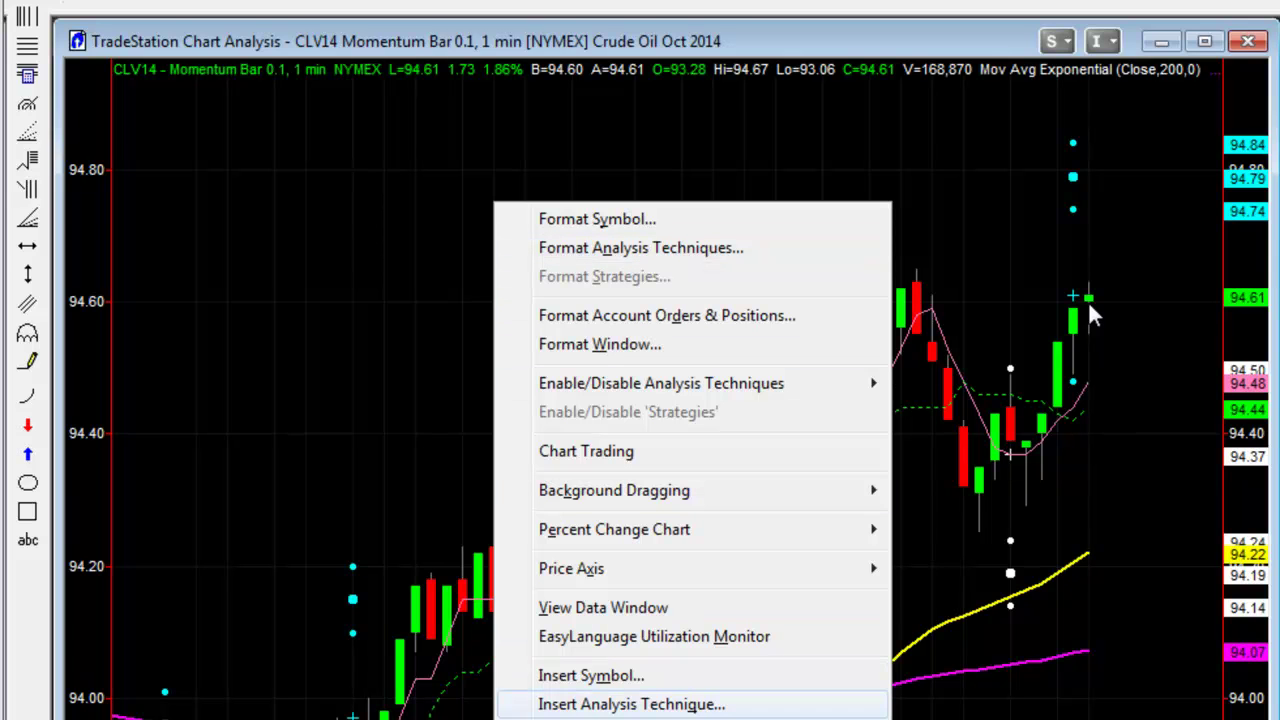
key(Up)
key(Up)
key(Up)
key(Up)
key(Up)
key(Up)
key(Up)
key(Up)
key(Up)
key(Up)
key(Up)
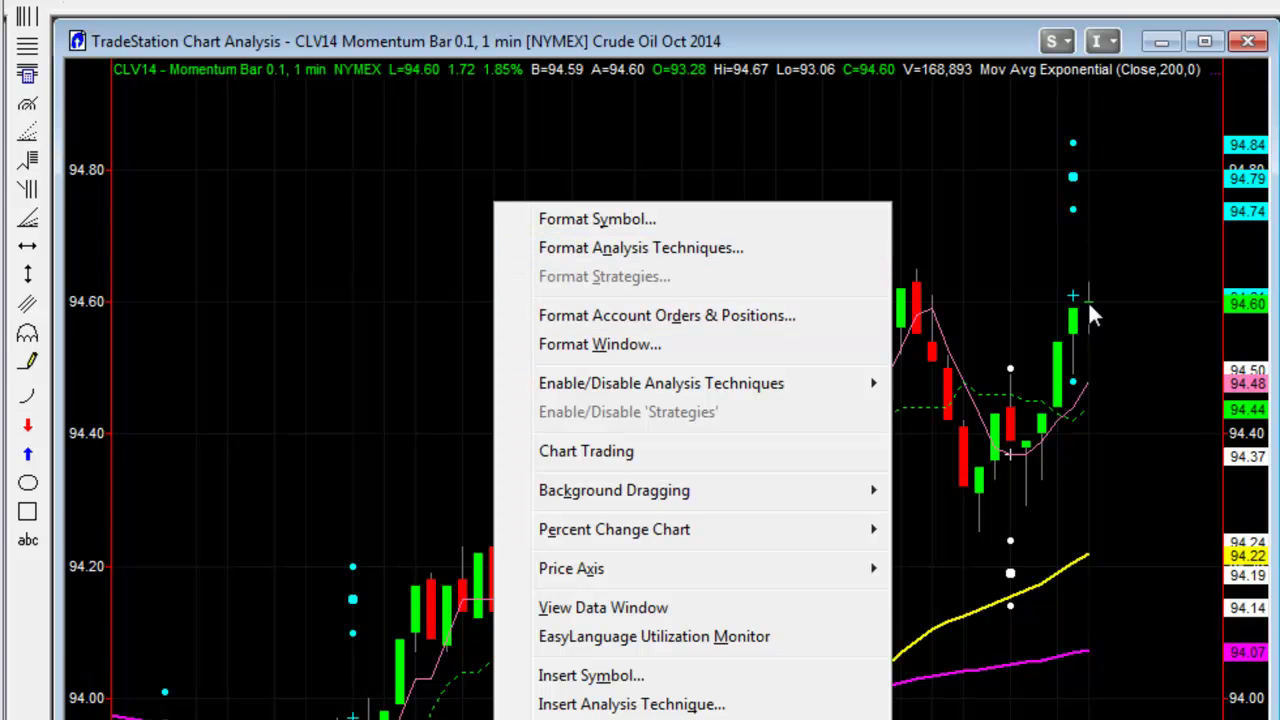
key(Return)
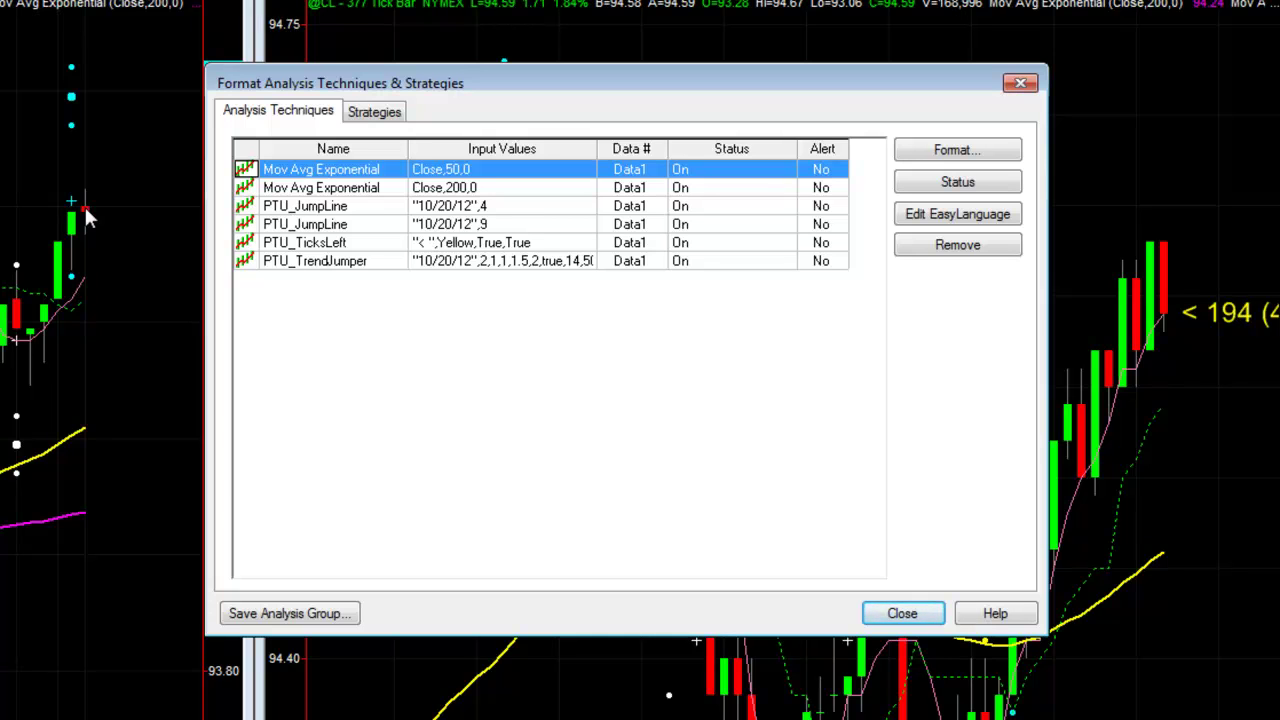
click(86, 209)
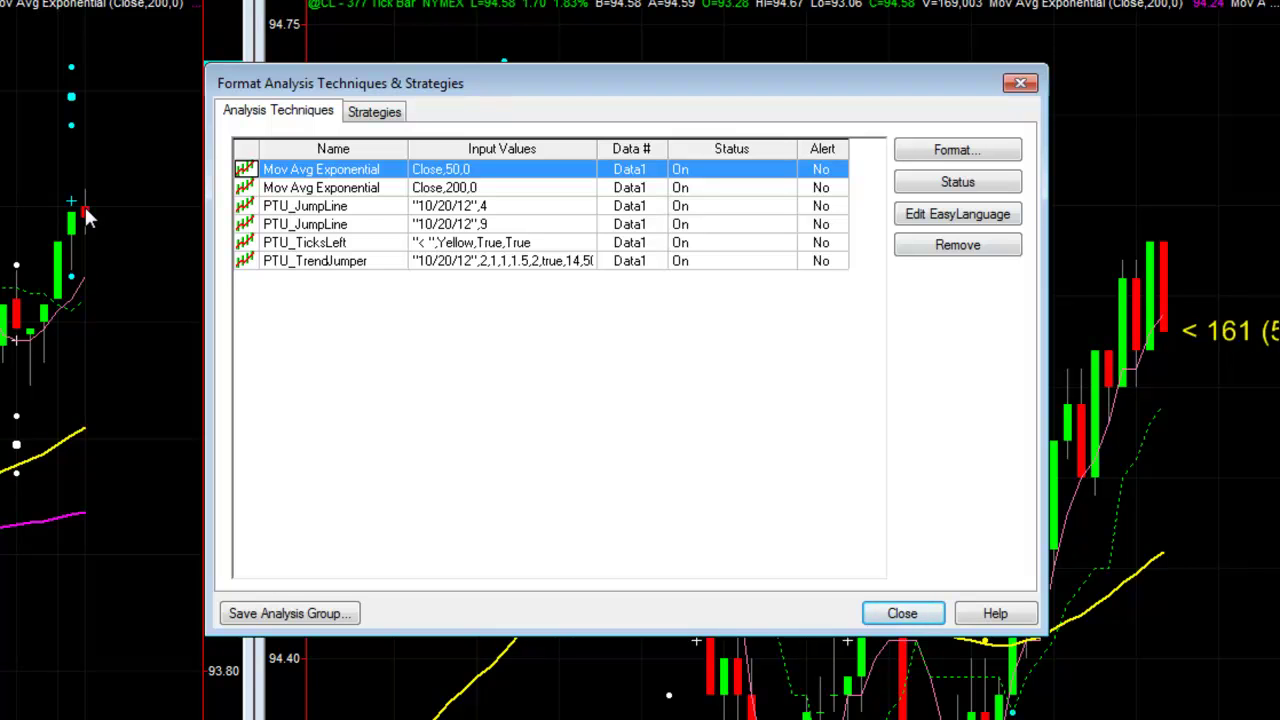
key(Down)
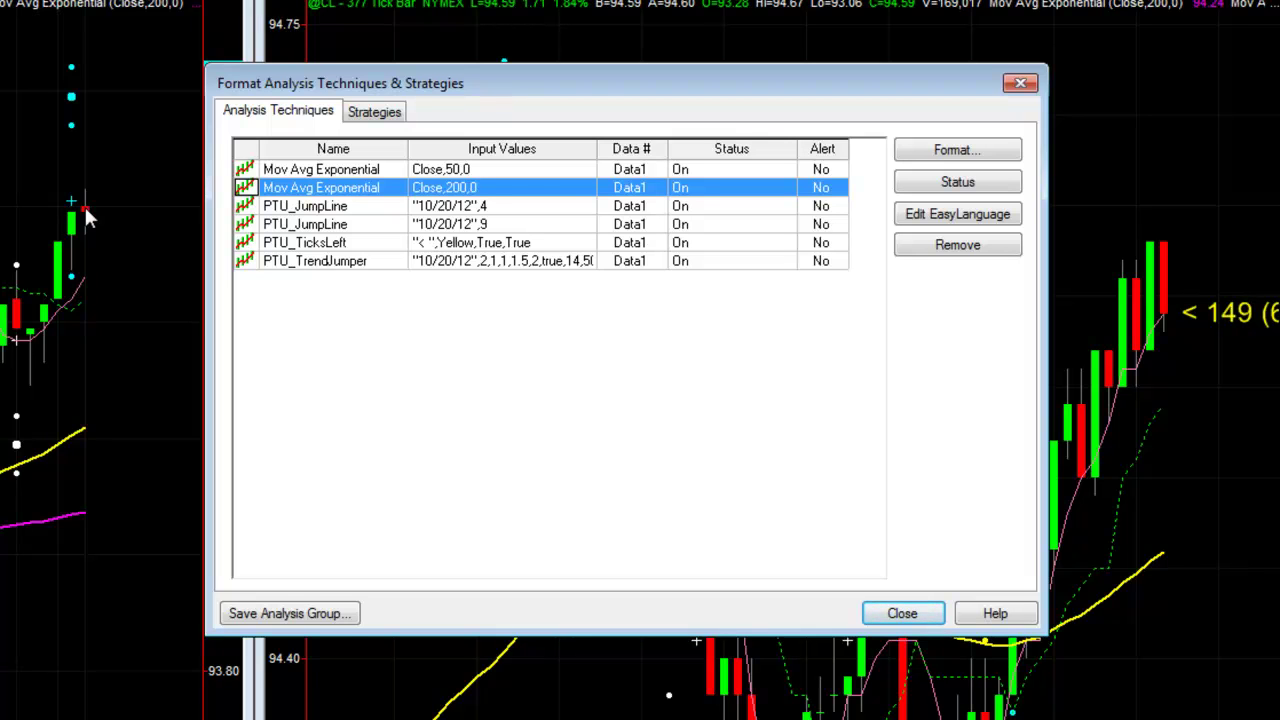
Step: Open the PTU_TrendJumper indicator's format settings, examine its color, style and input options, and close them without changes
click(333, 261)
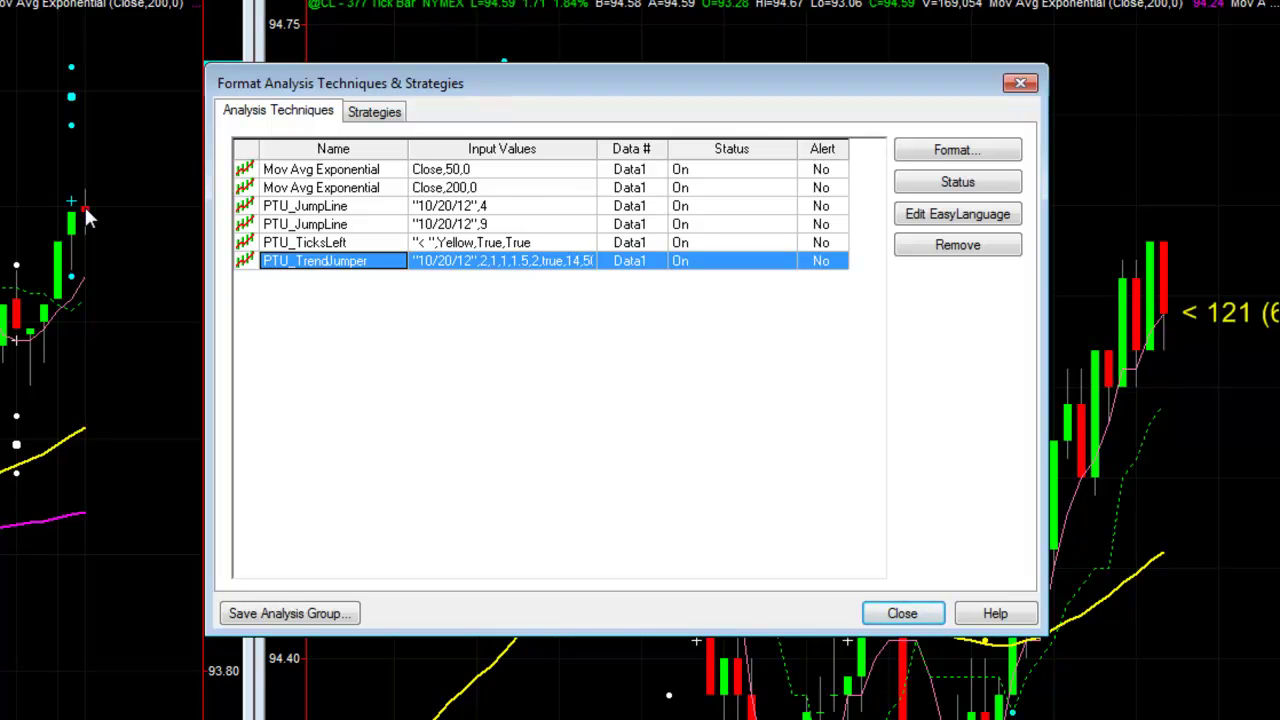
key(Return)
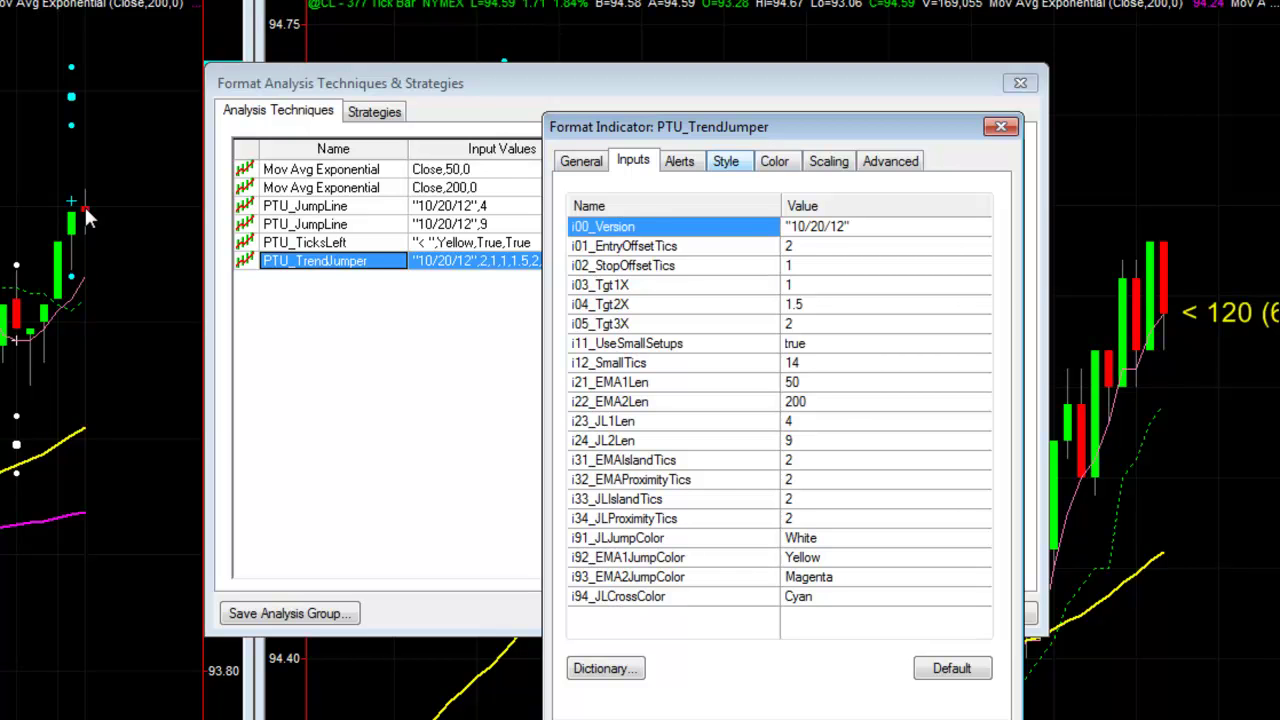
click(775, 161)
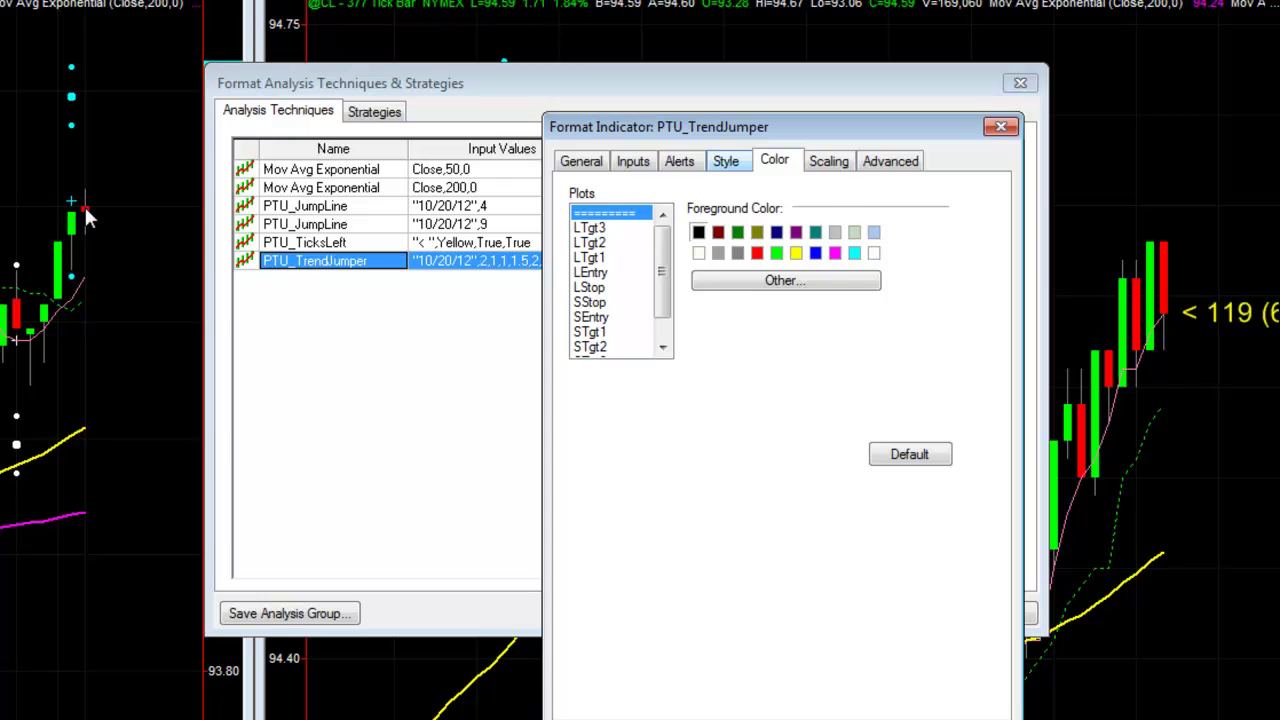
click(727, 161)
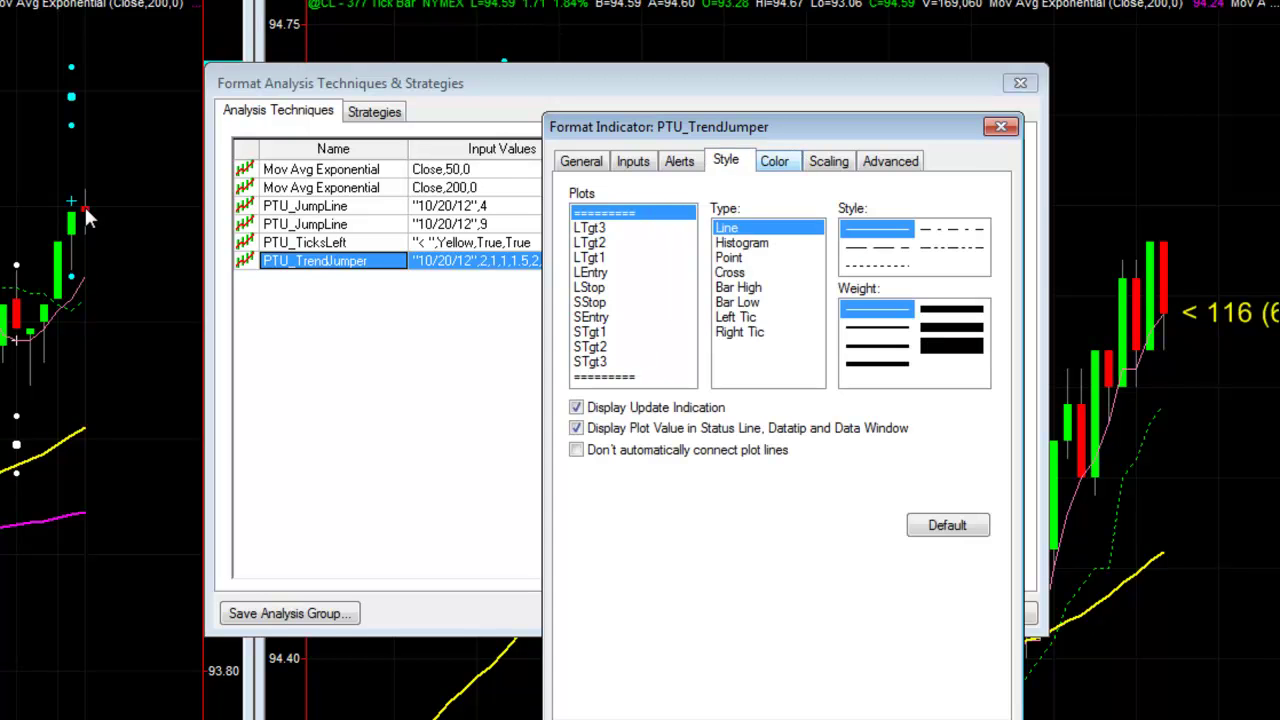
key(ctrl+Tab)
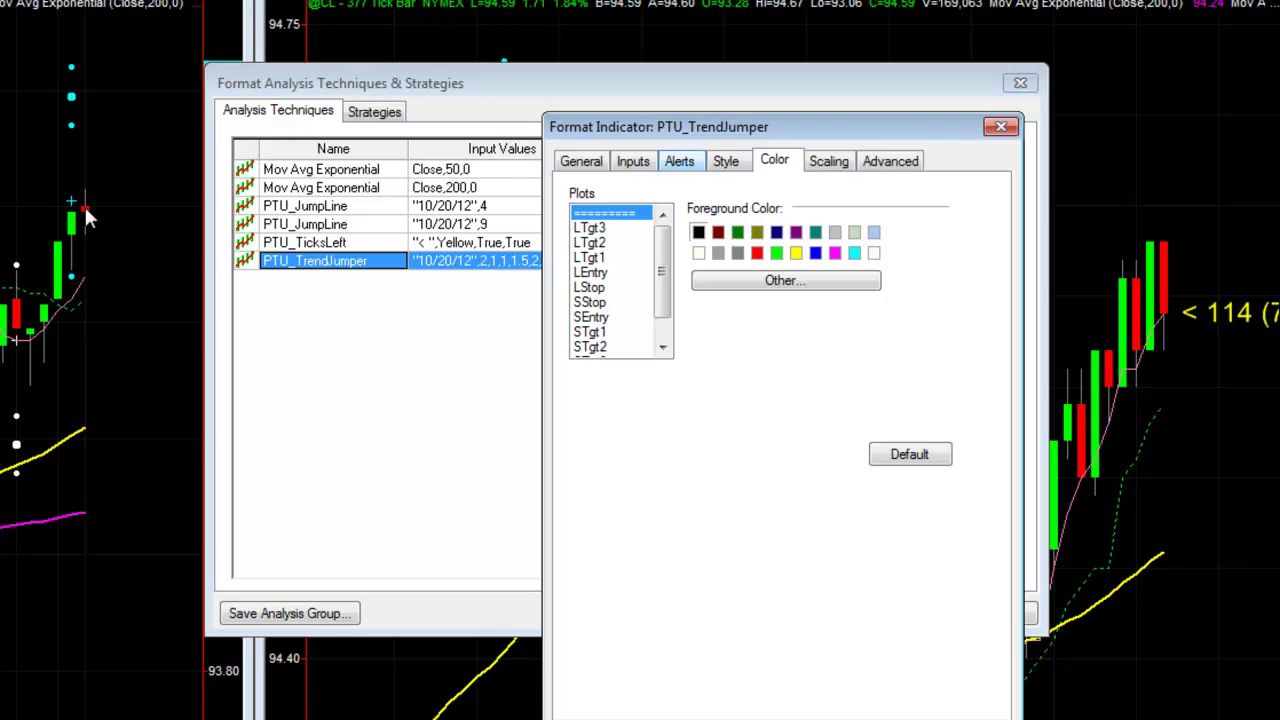
click(633, 161)
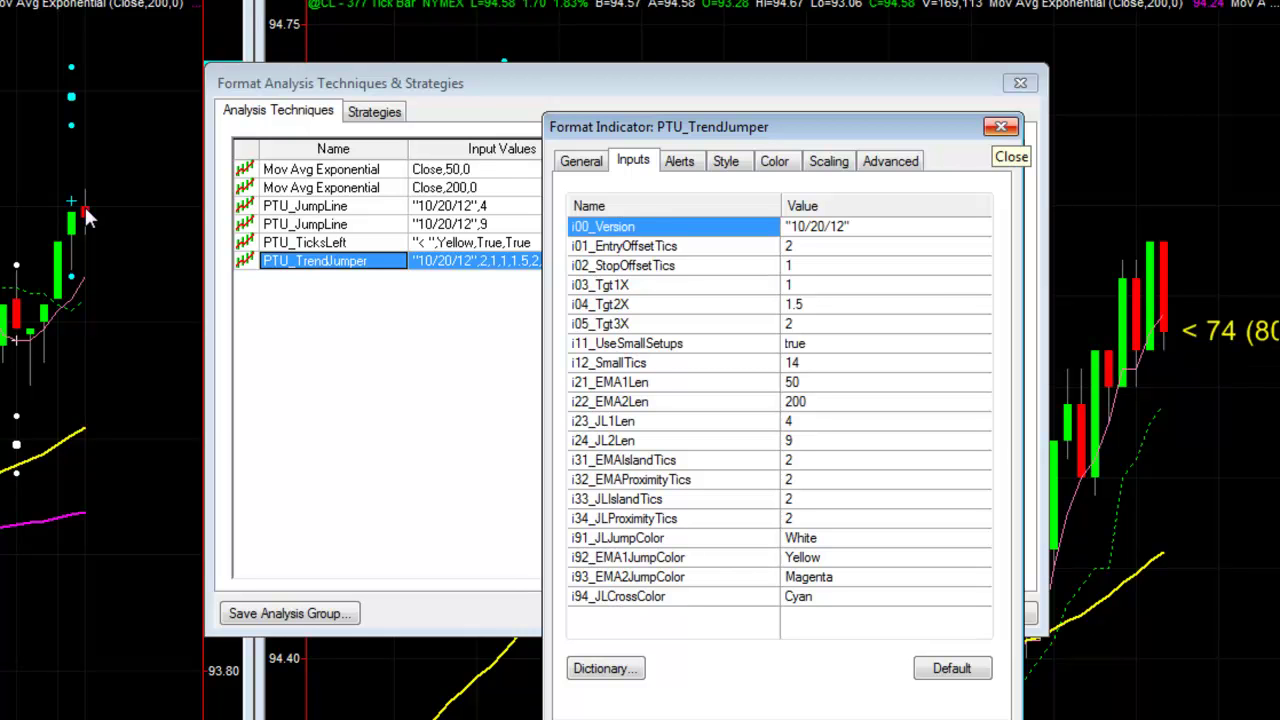
click(1001, 127)
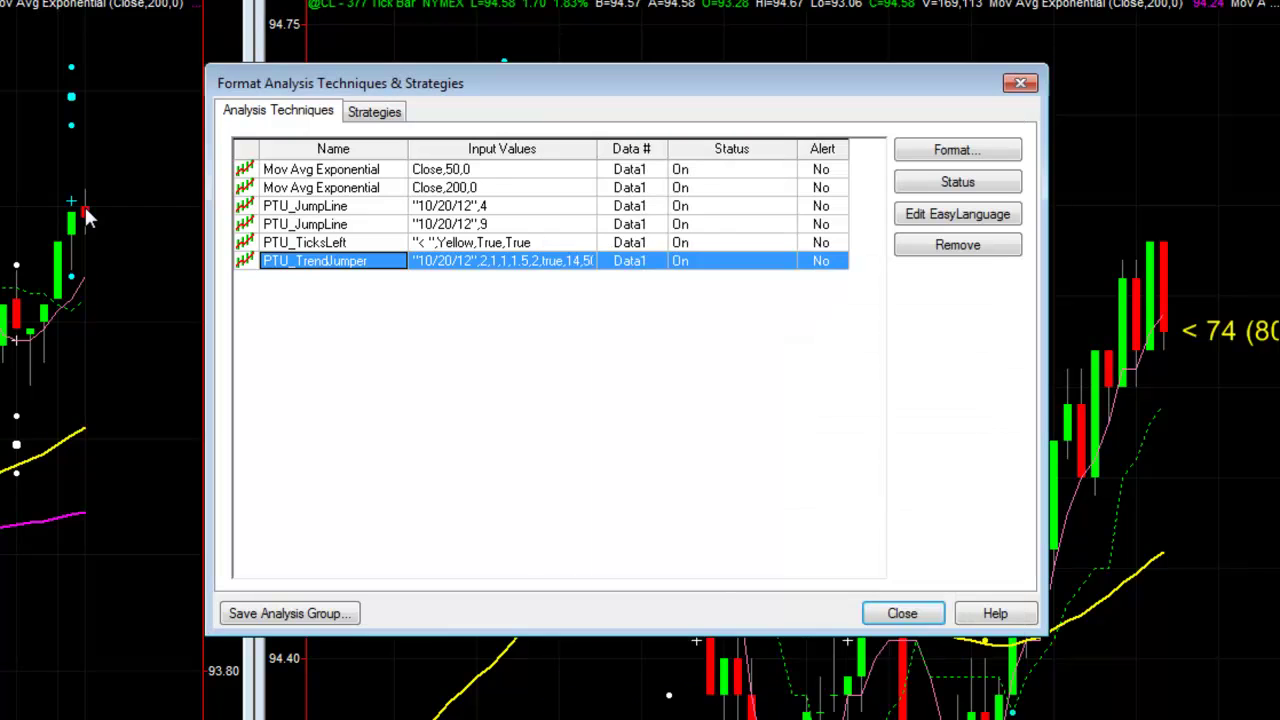
Step: Remove the PTU_TrendJumper indicator from the CLV14 momentum chart and close the analysis techniques formatting
click(502, 261)
click(957, 245)
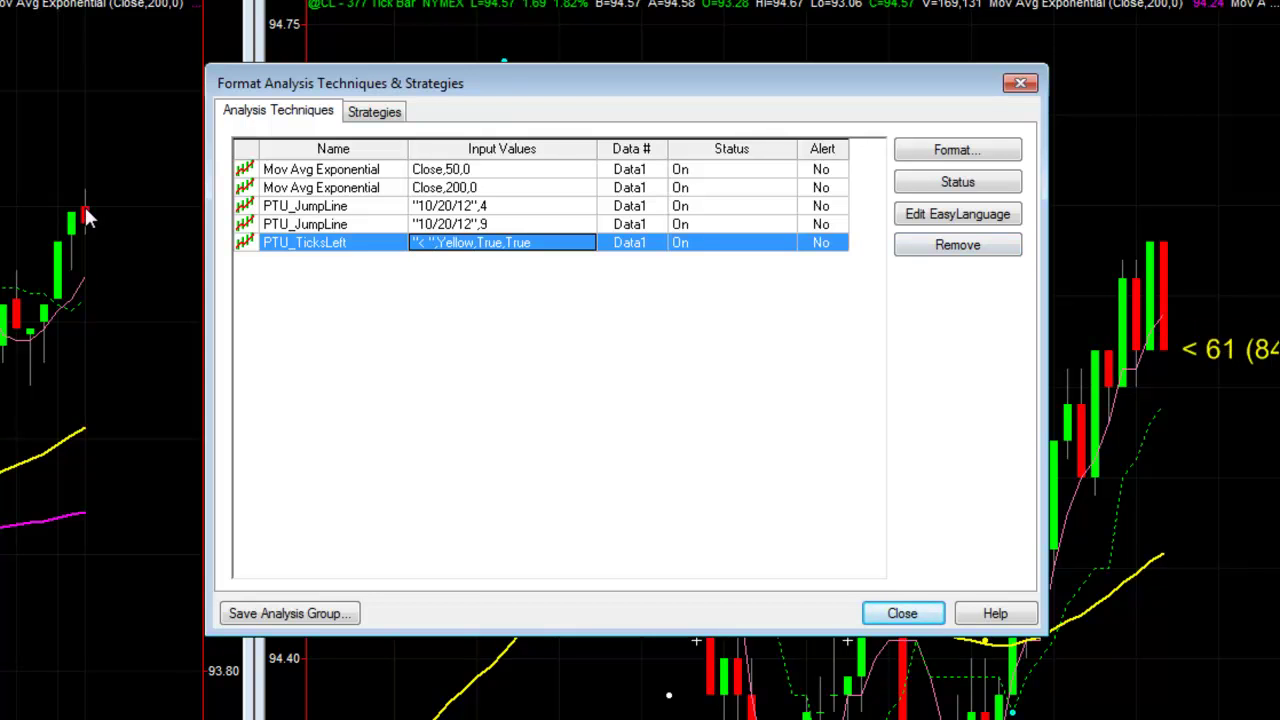
click(902, 613)
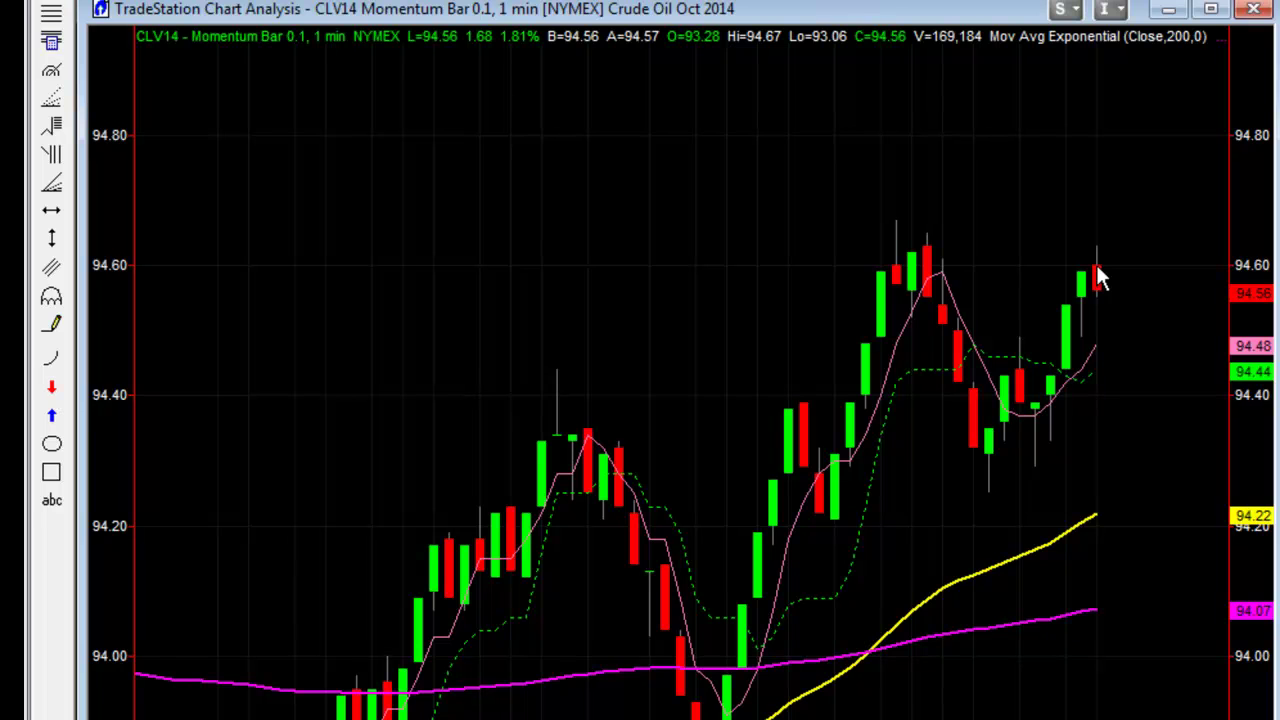
Step: Insert the Mov Avg 1 Line indicator into the CLV14 momentum chart
right_click(560, 186)
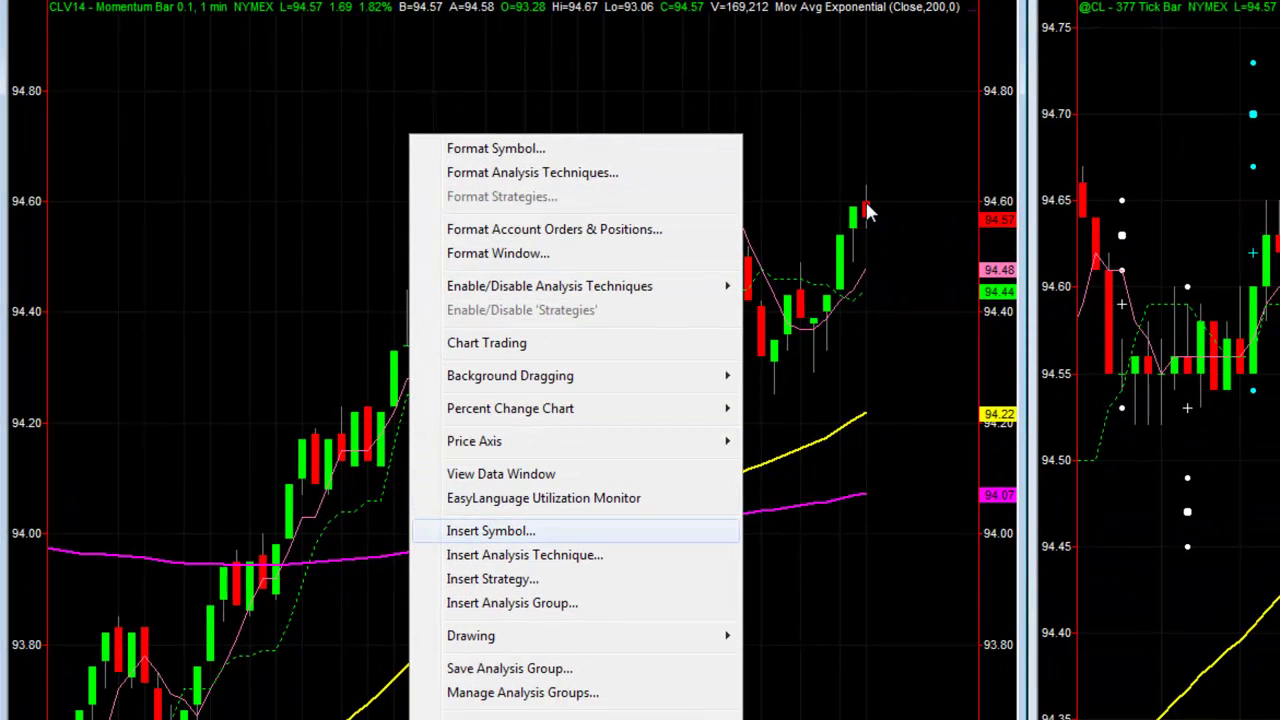
key(Down)
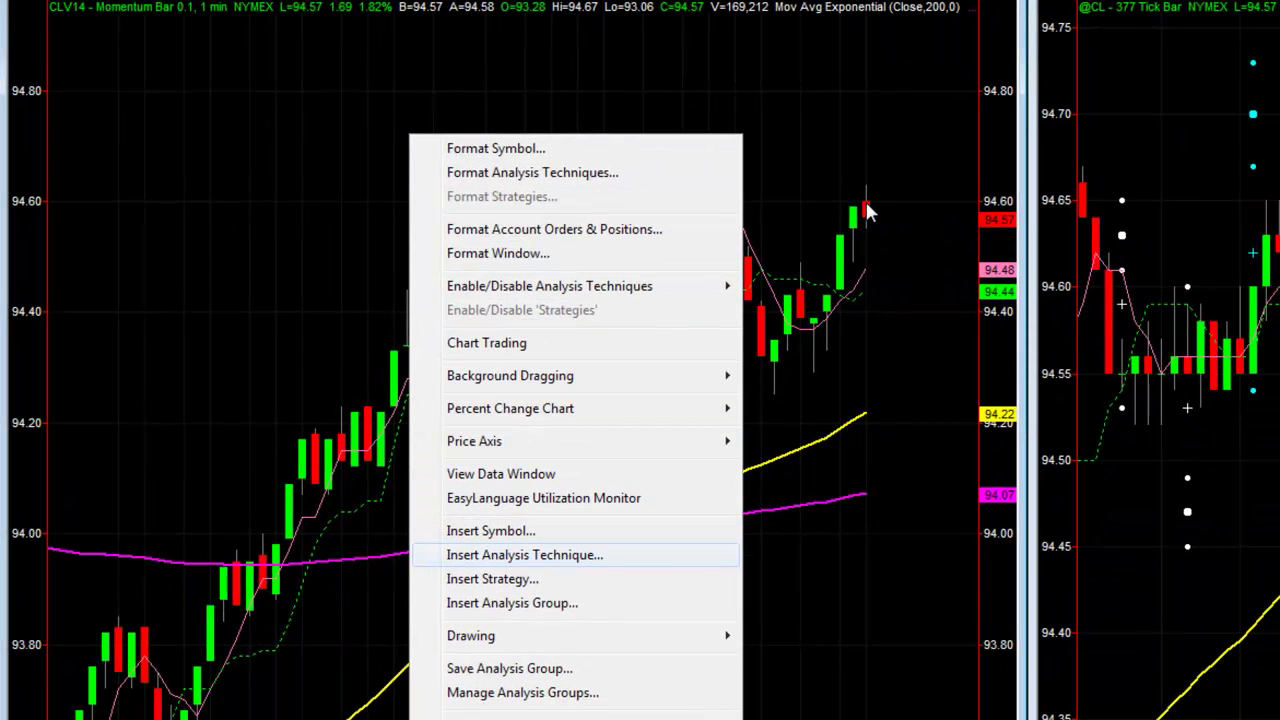
key(Return)
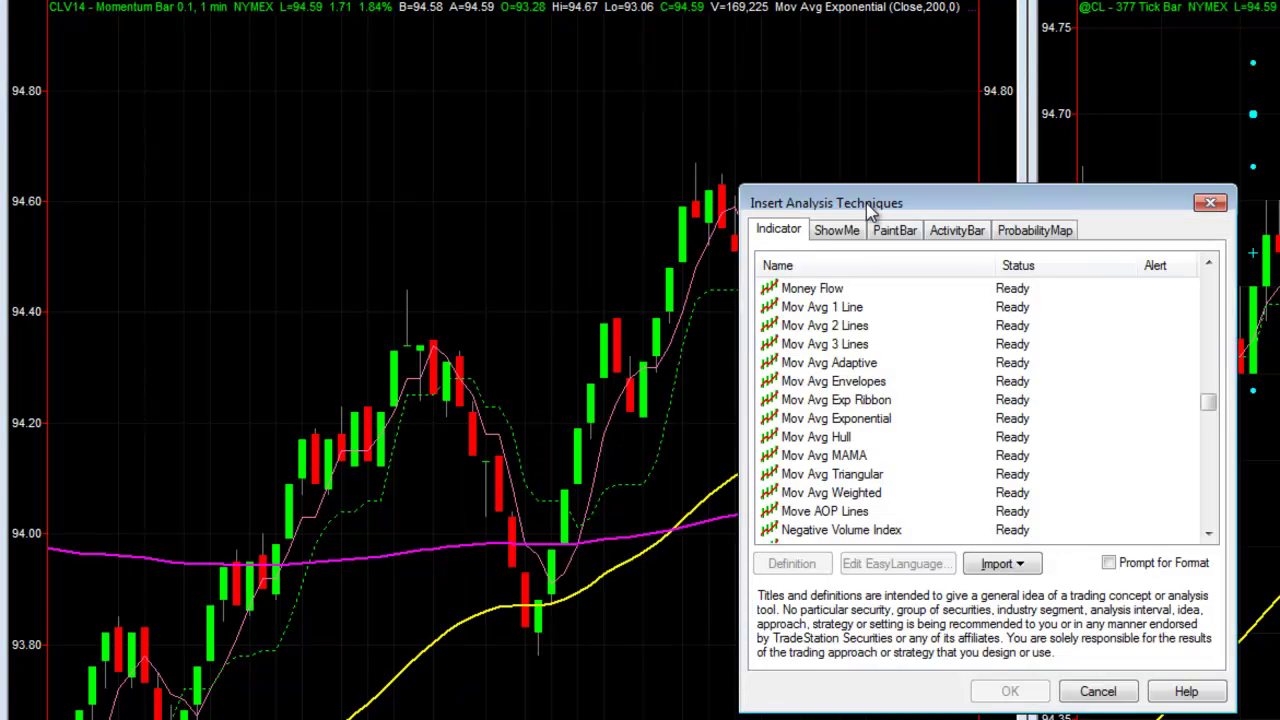
key(Down)
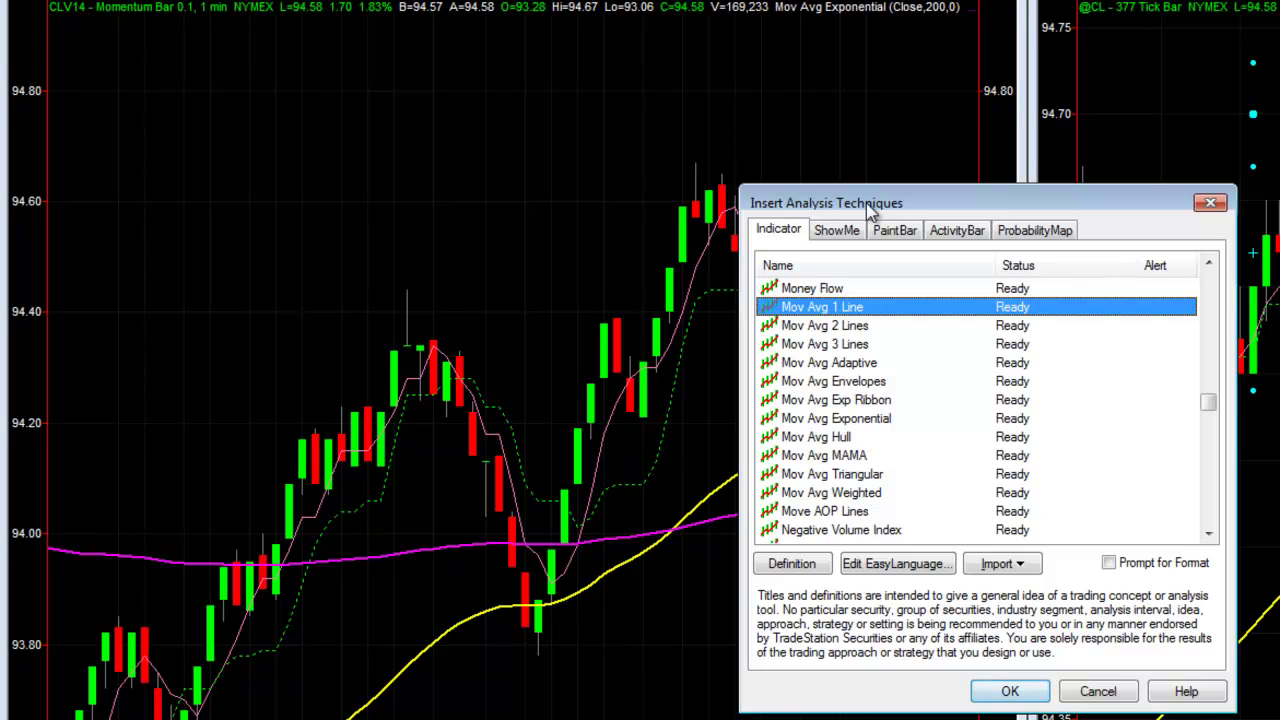
key(Return)
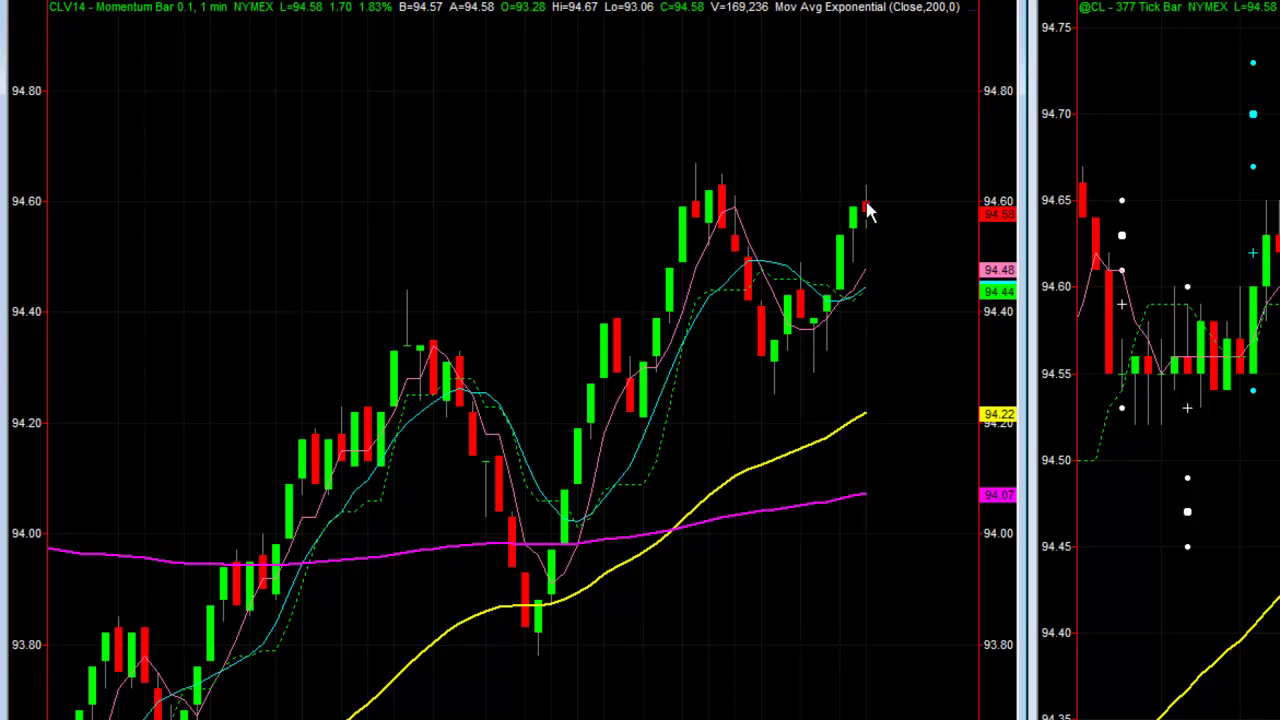
Step: Insert the PTU_TrendJumper indicator into the CLV14 momentum chart
right_click(868, 211)
key(Down)
key(Down)
key(Down)
key(Down)
key(Down)
key(Down)
key(Down)
key(Down)
key(Down)
key(Down)
key(Down)
key(Down)
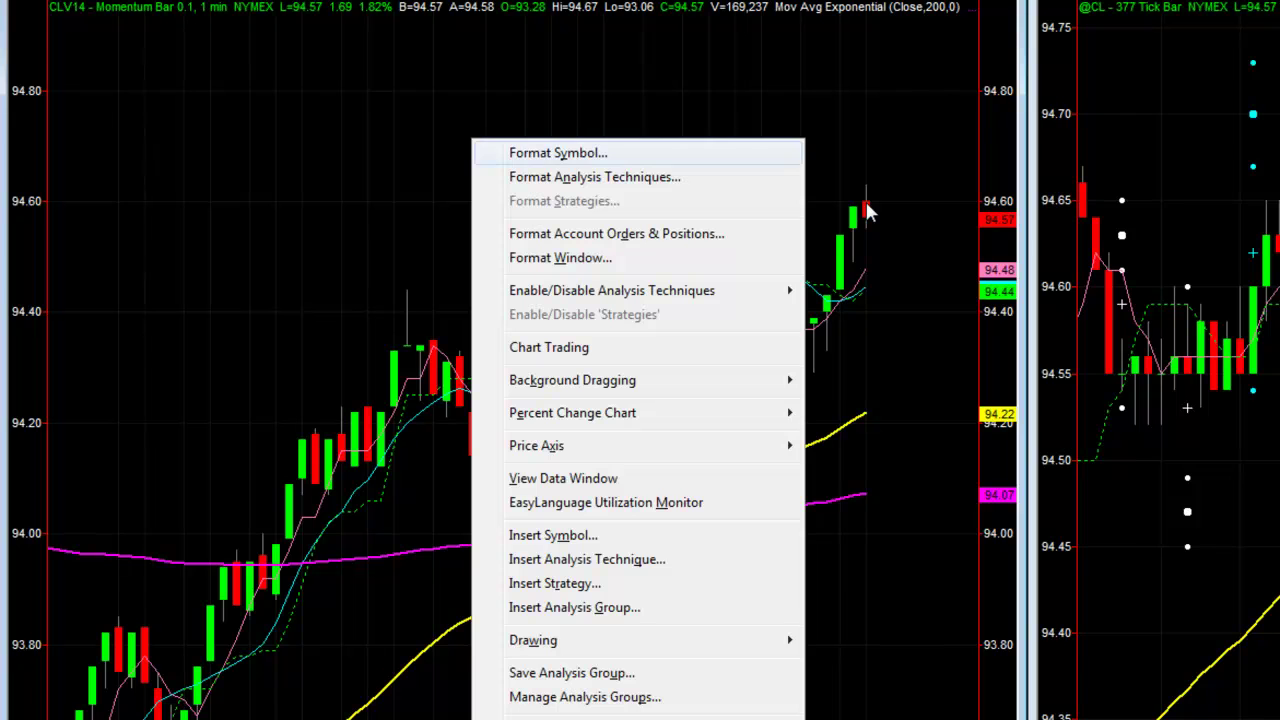
key(Down)
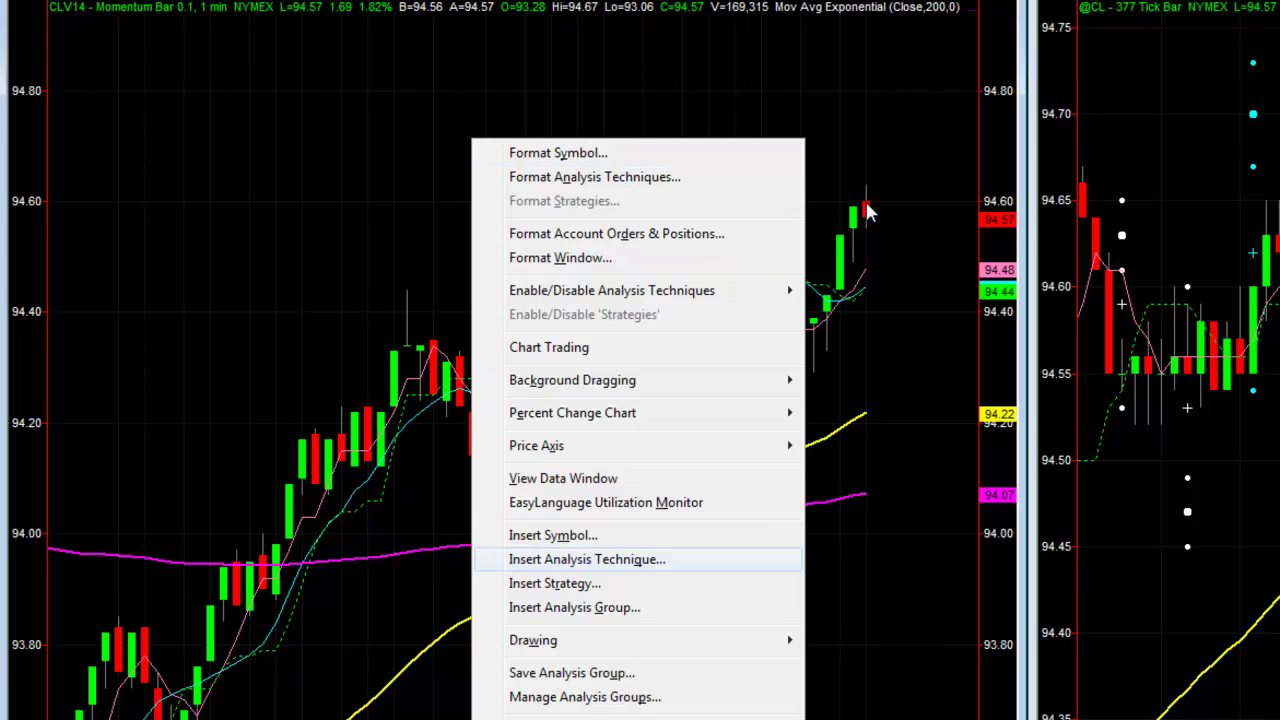
key(Return)
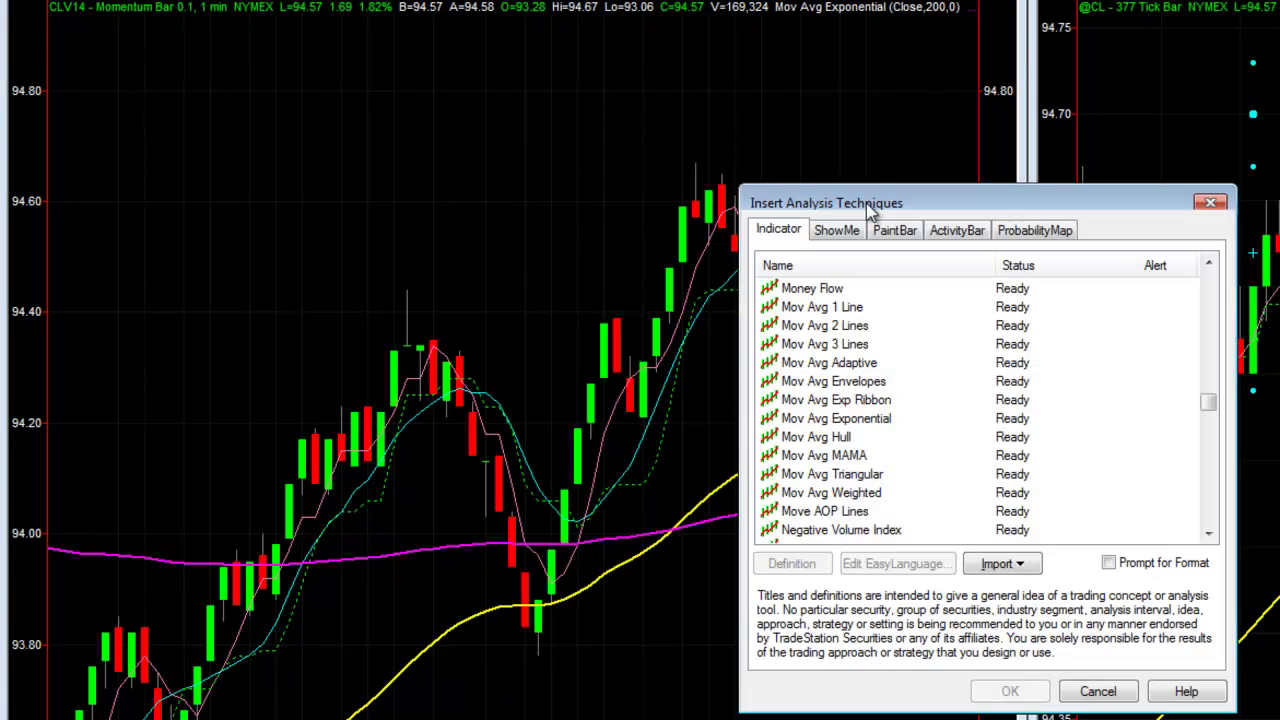
scroll(866, 203, down, 7)
scroll(866, 203, down, 4)
scroll(868, 210, down, 4)
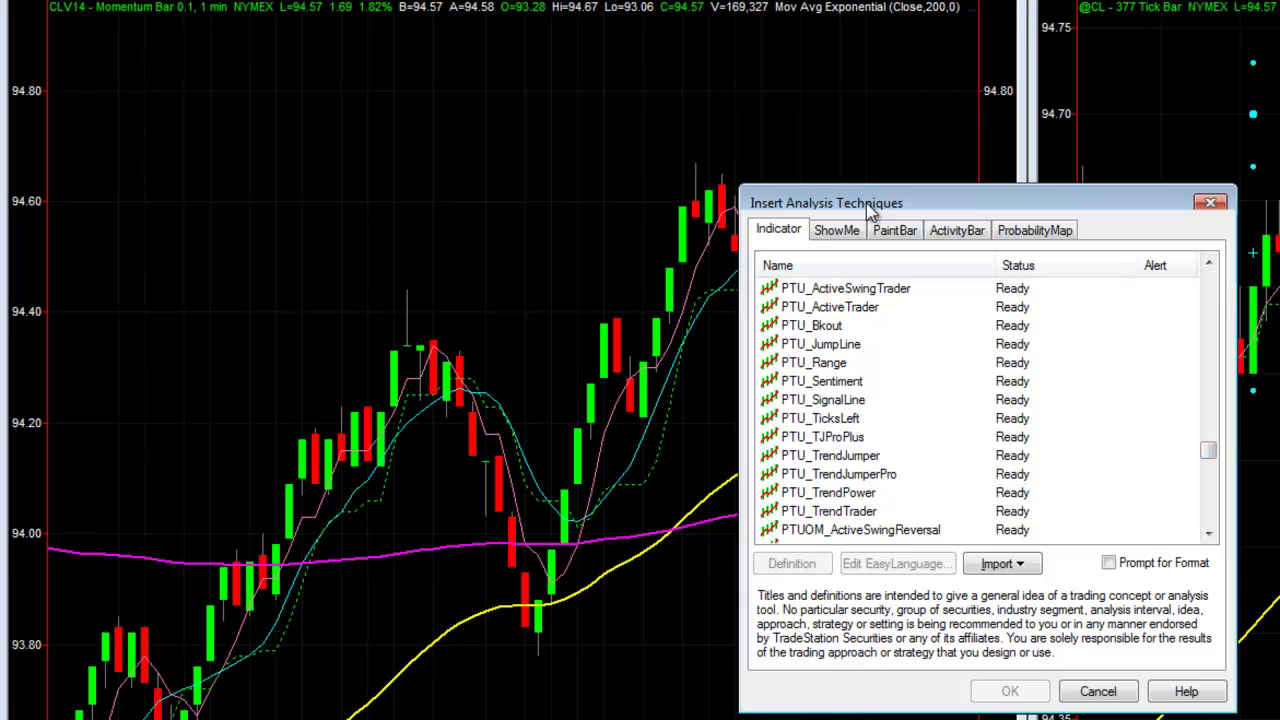
click(831, 456)
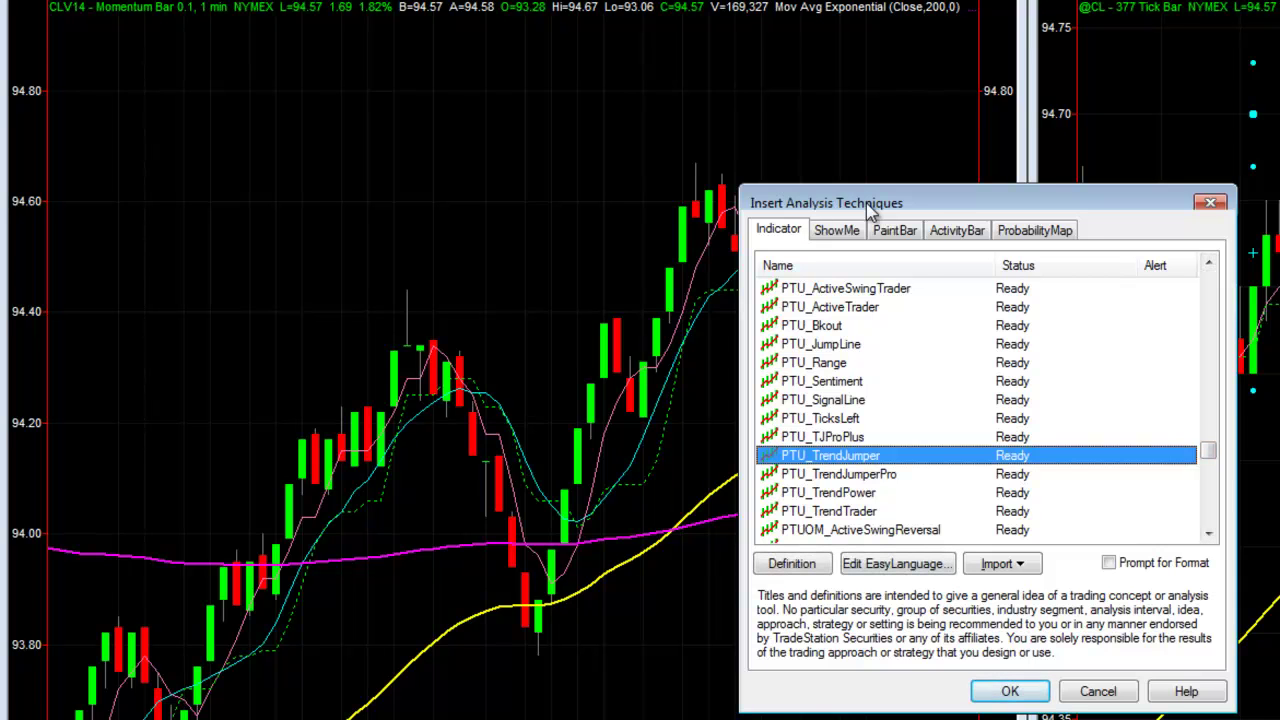
key(Return)
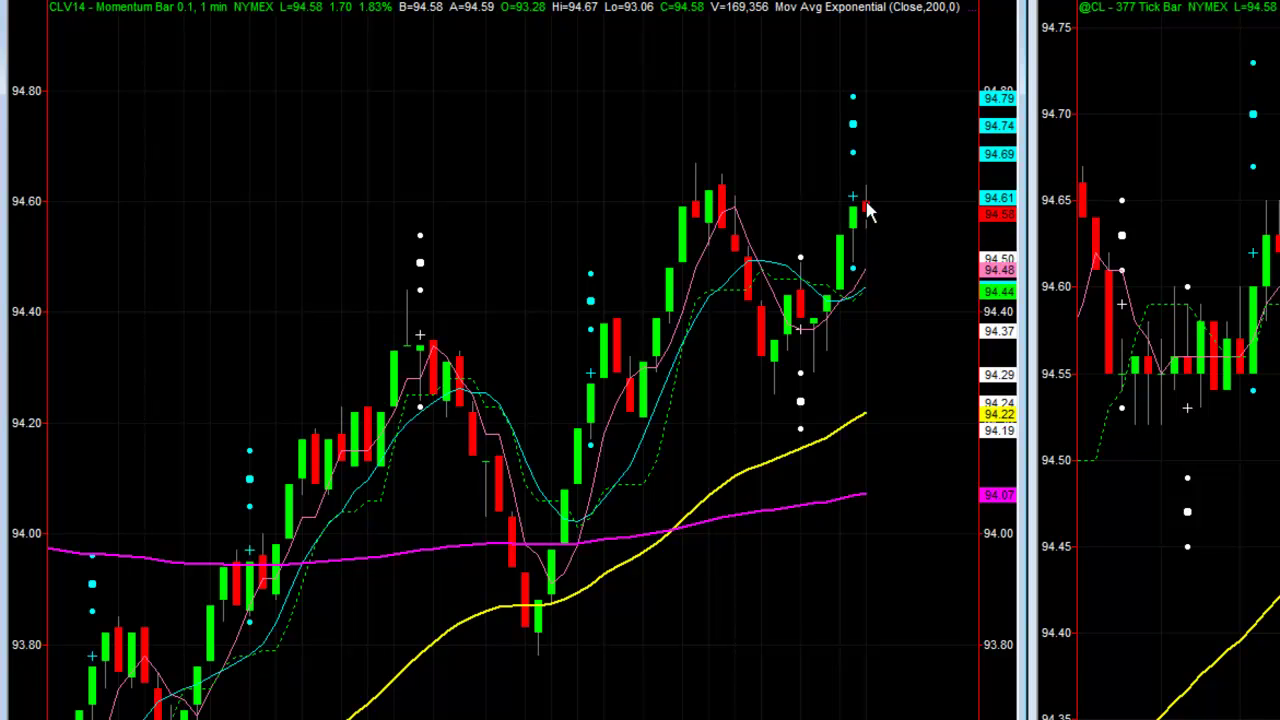
Step: Format the Mov Avg 1 Line indicator on the CLV14 momentum chart and set its Length input to 14
right_click(360, 138)
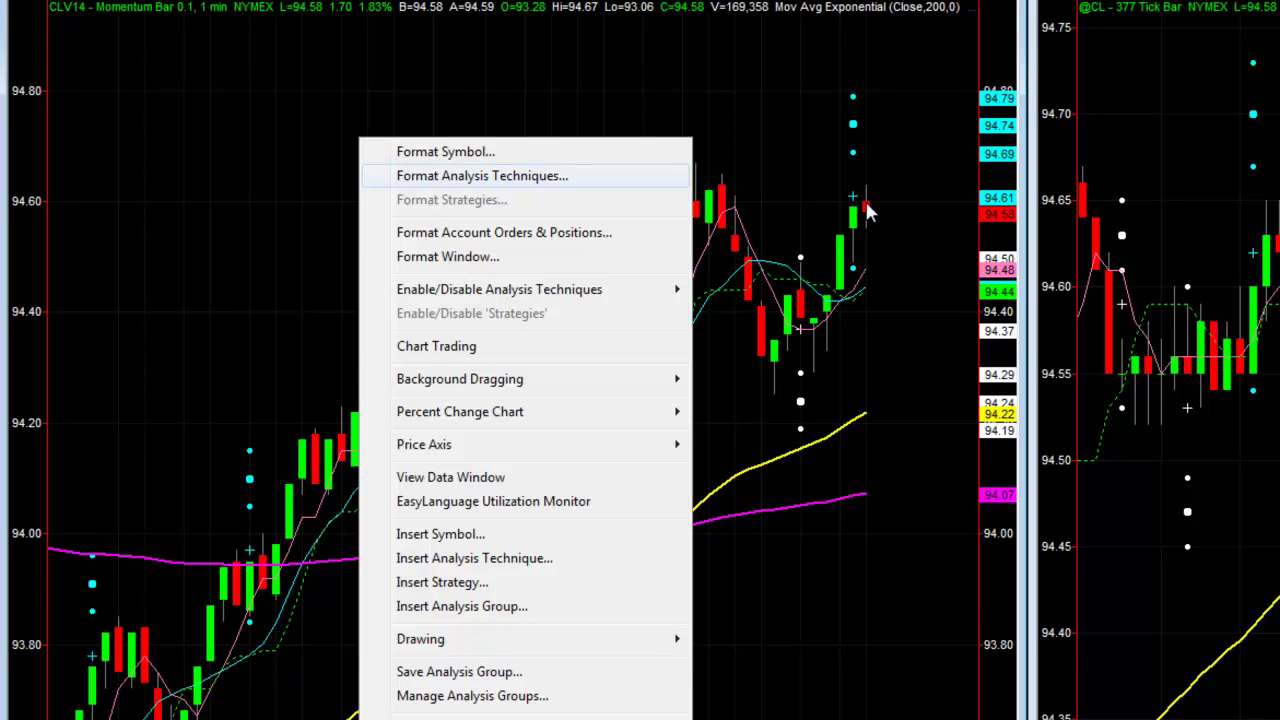
key(Return)
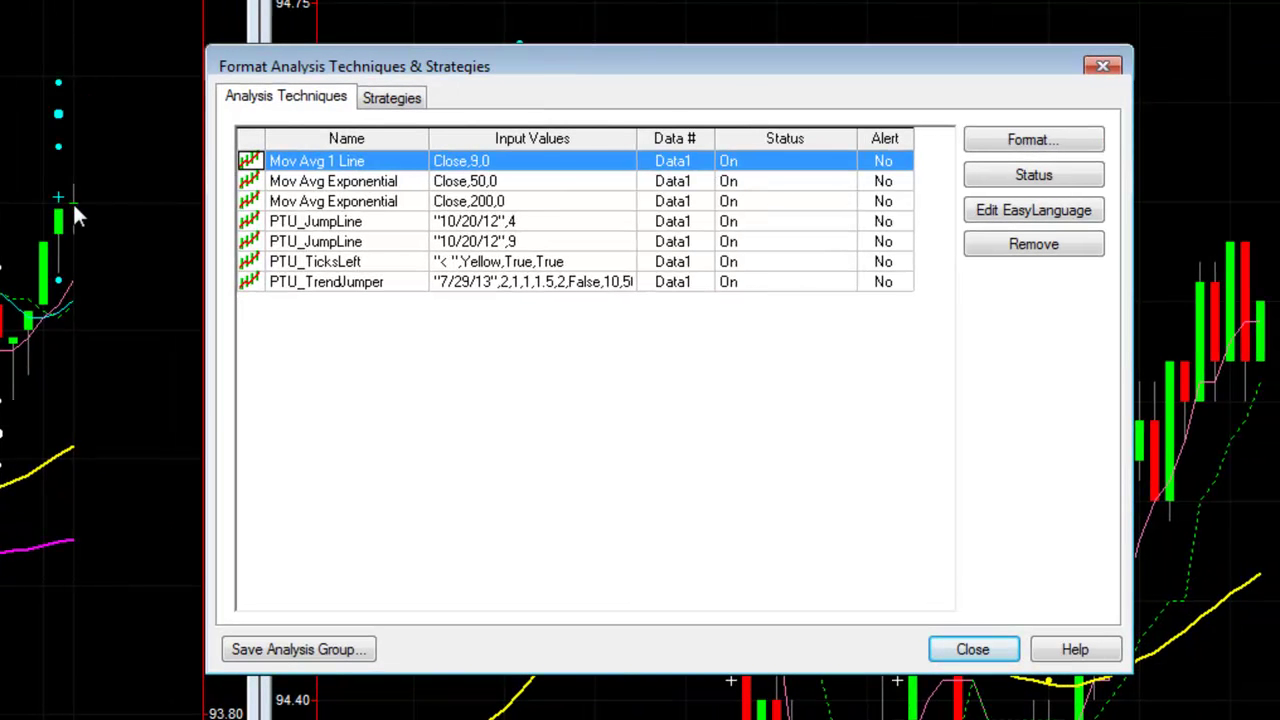
key(Right)
key(Right)
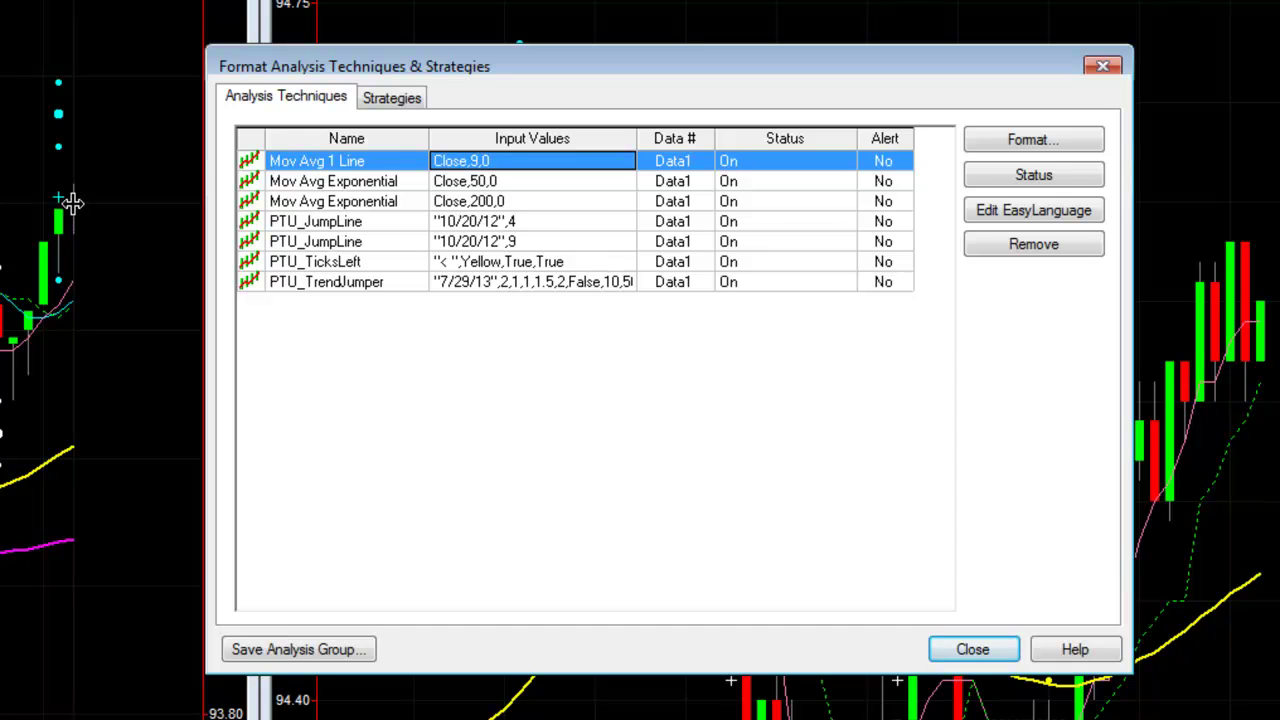
key(Return)
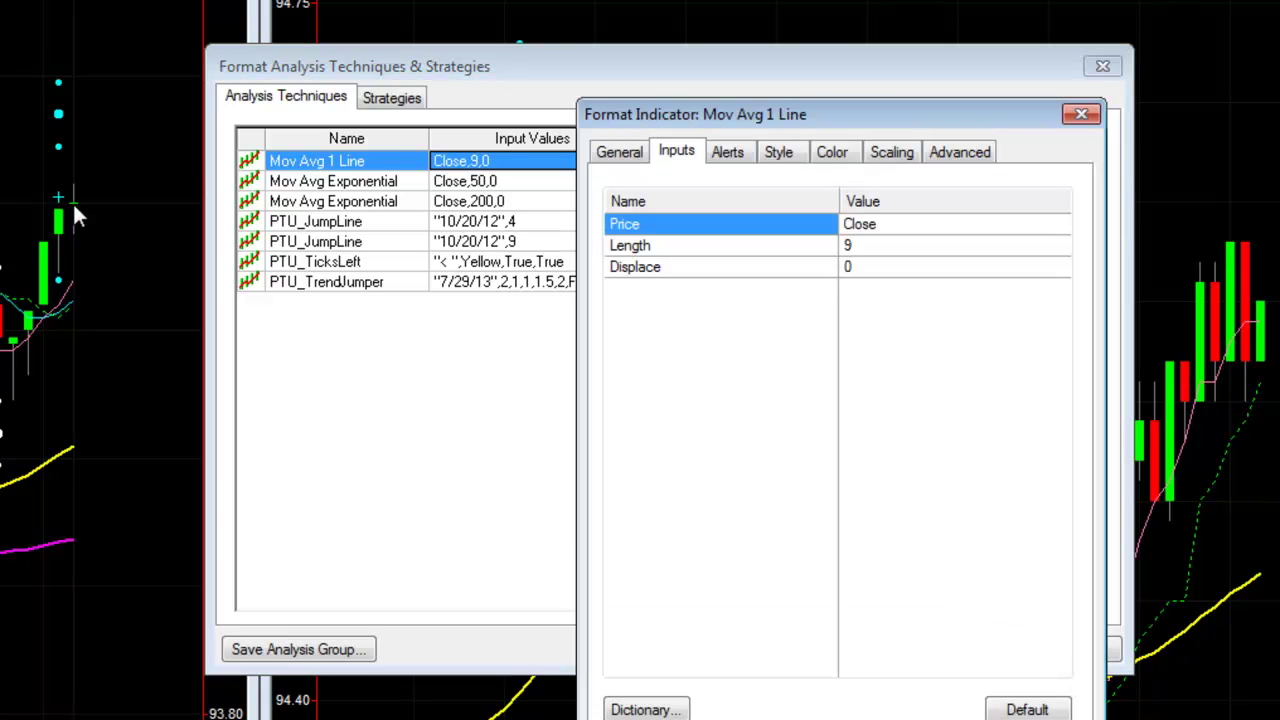
key(ctrl+shift+Tab)
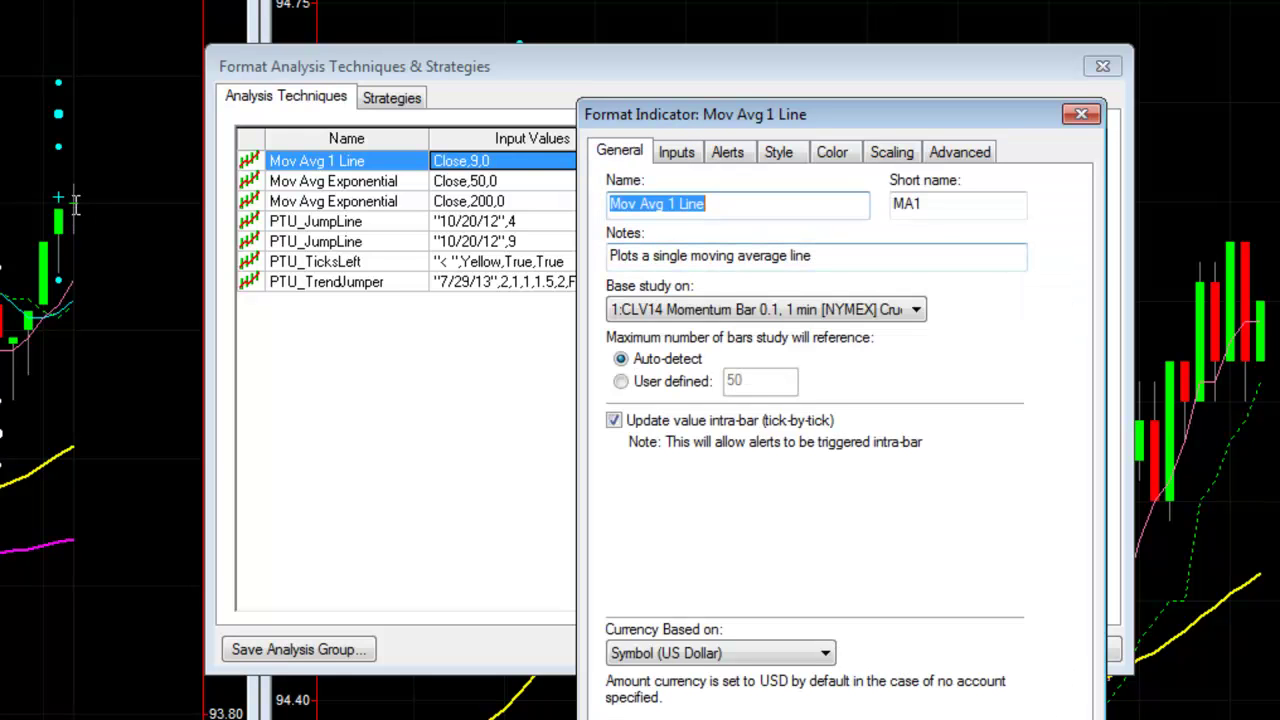
key(ctrl+Tab)
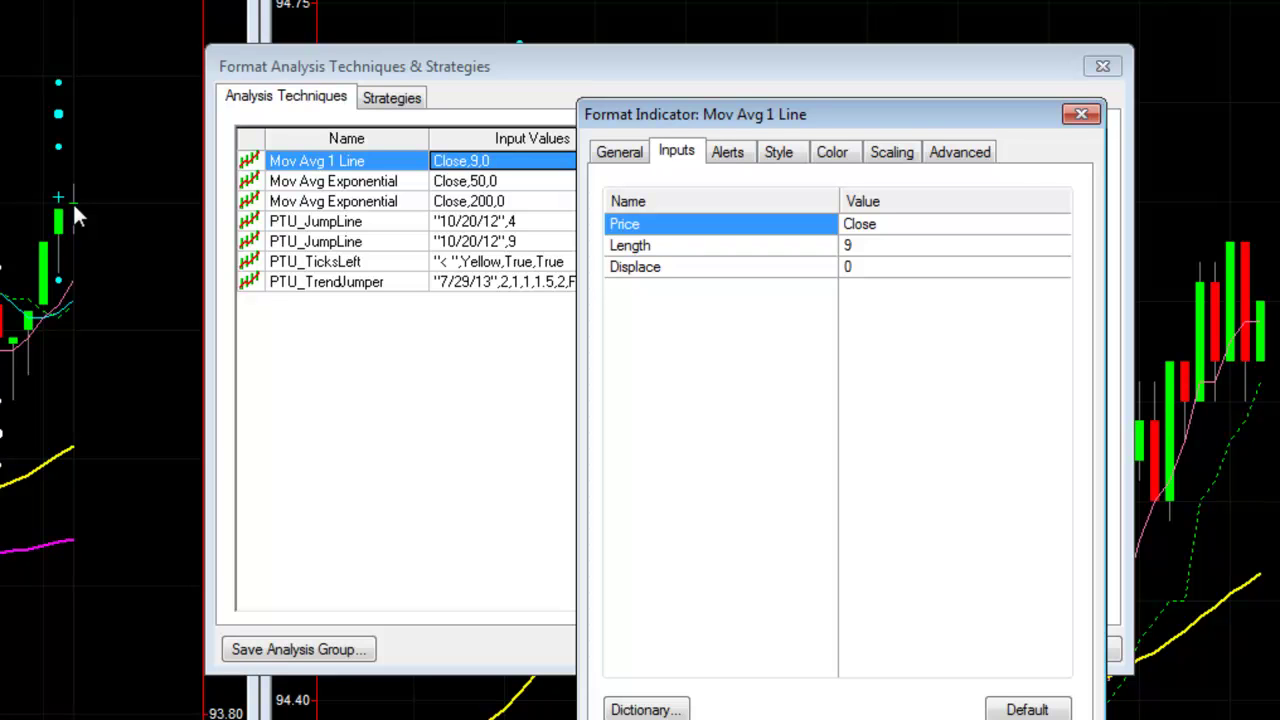
key(Down)
text(14)
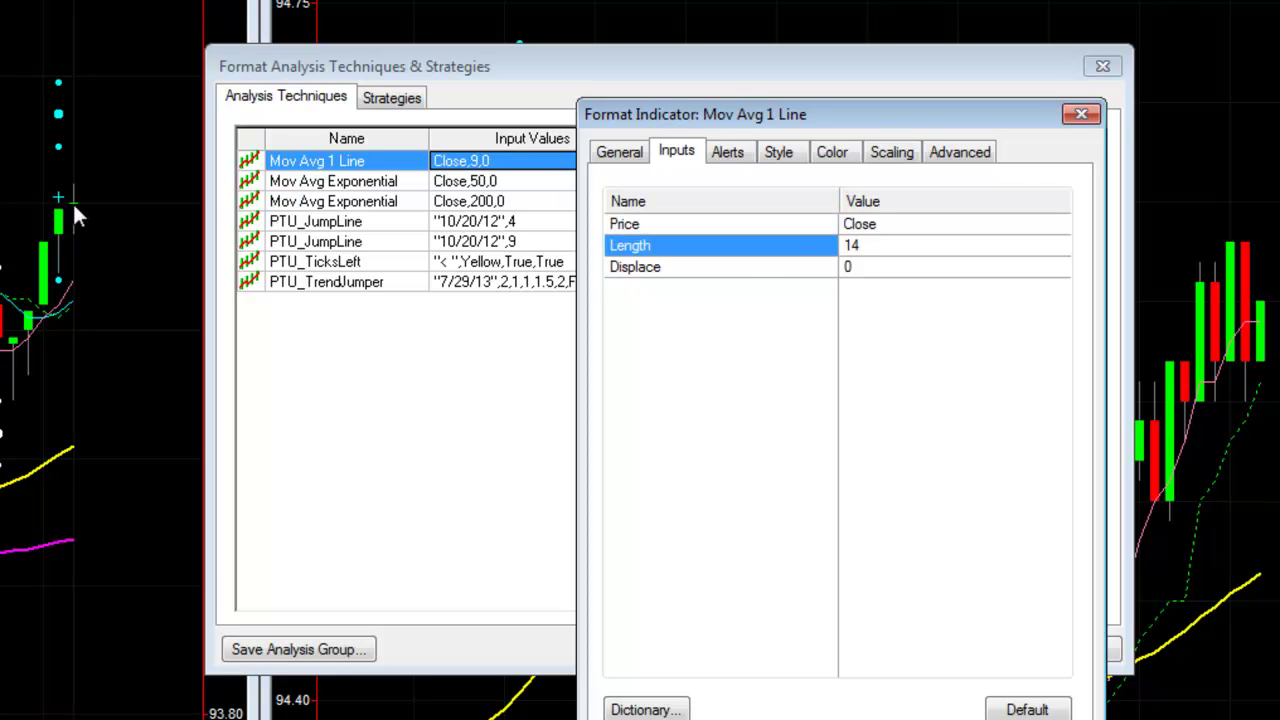
key(Return)
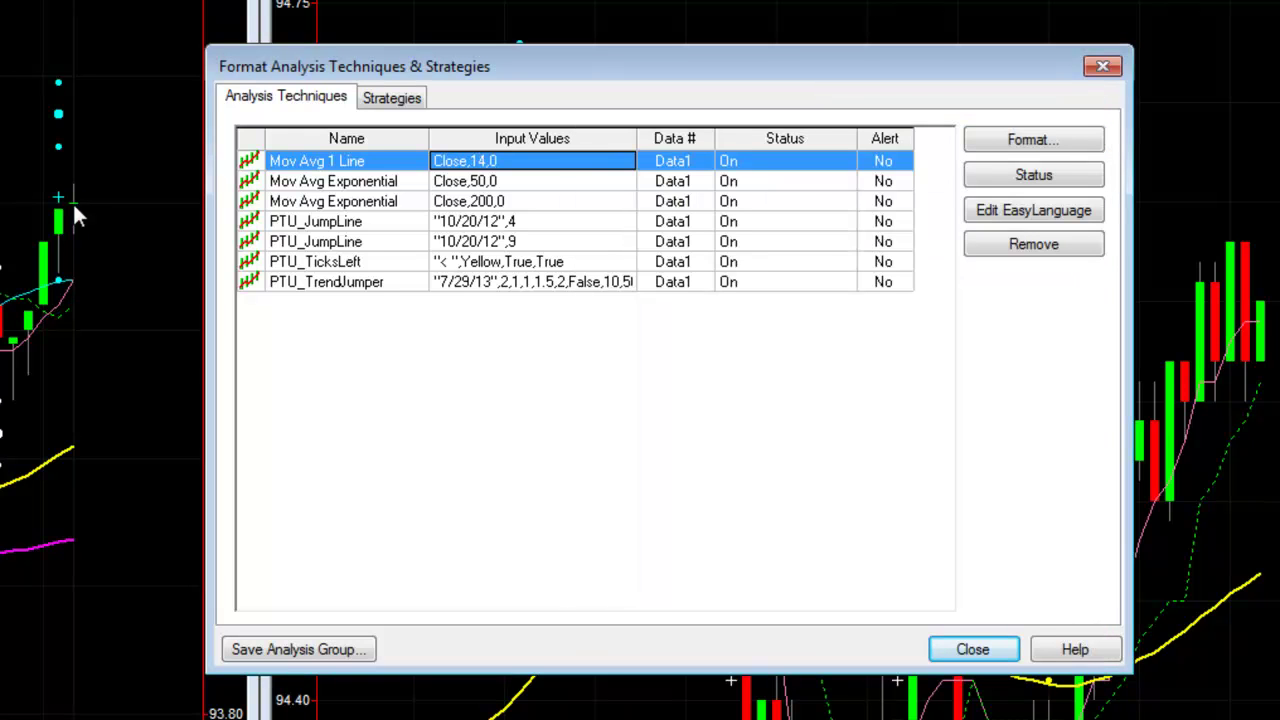
Step: Open the PTU_TrendJumper indicator's inputs, review the i11_UseSmallSetups and i12_SmallTics settings, and close them without changes
click(327, 282)
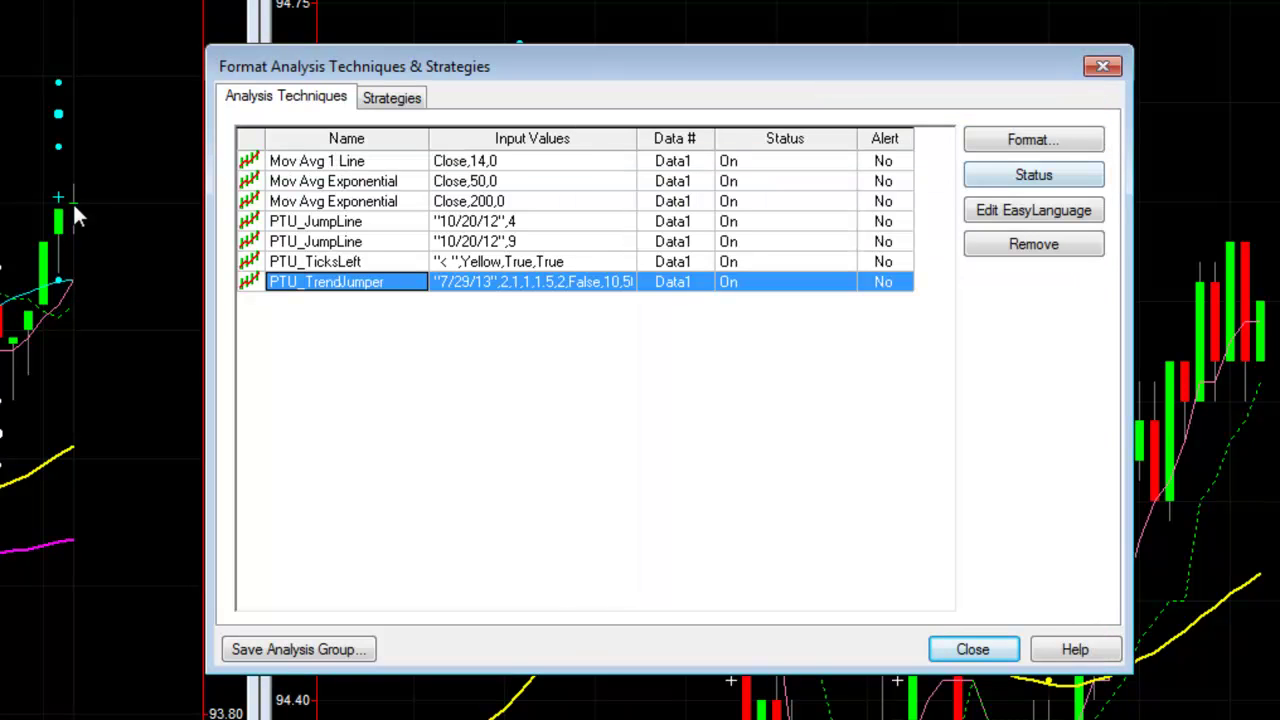
key(Return)
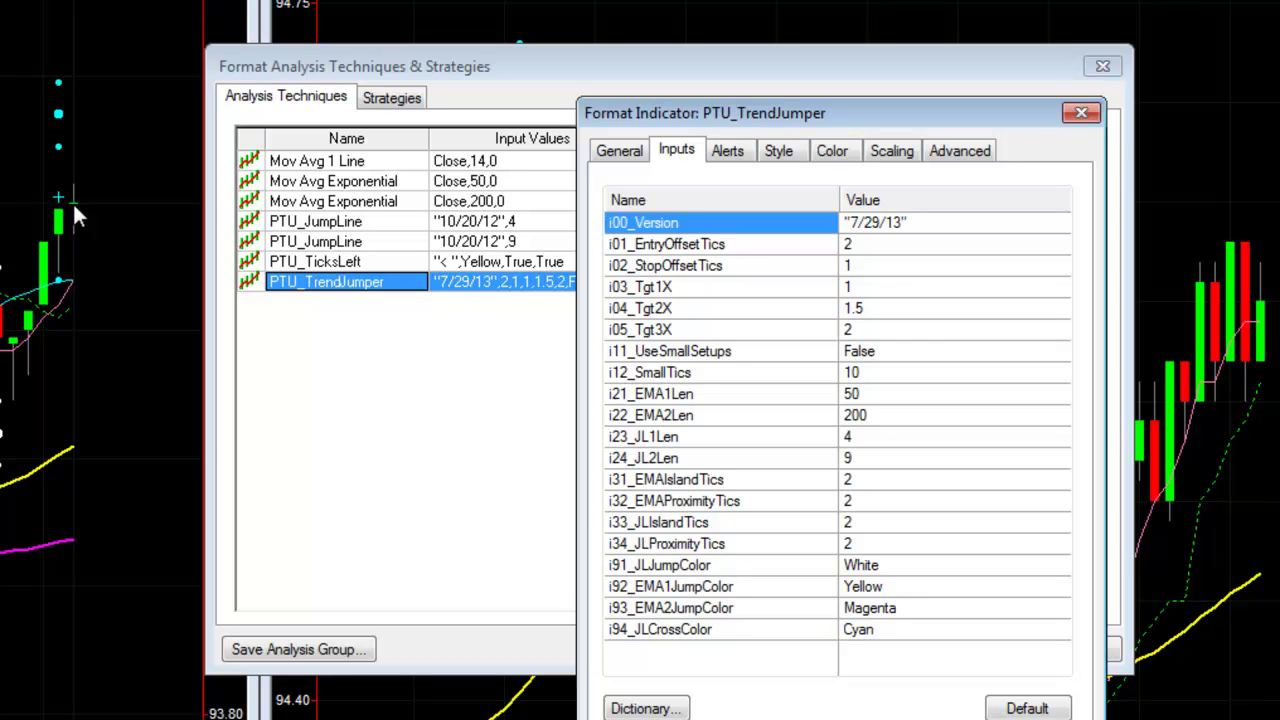
click(876, 351)
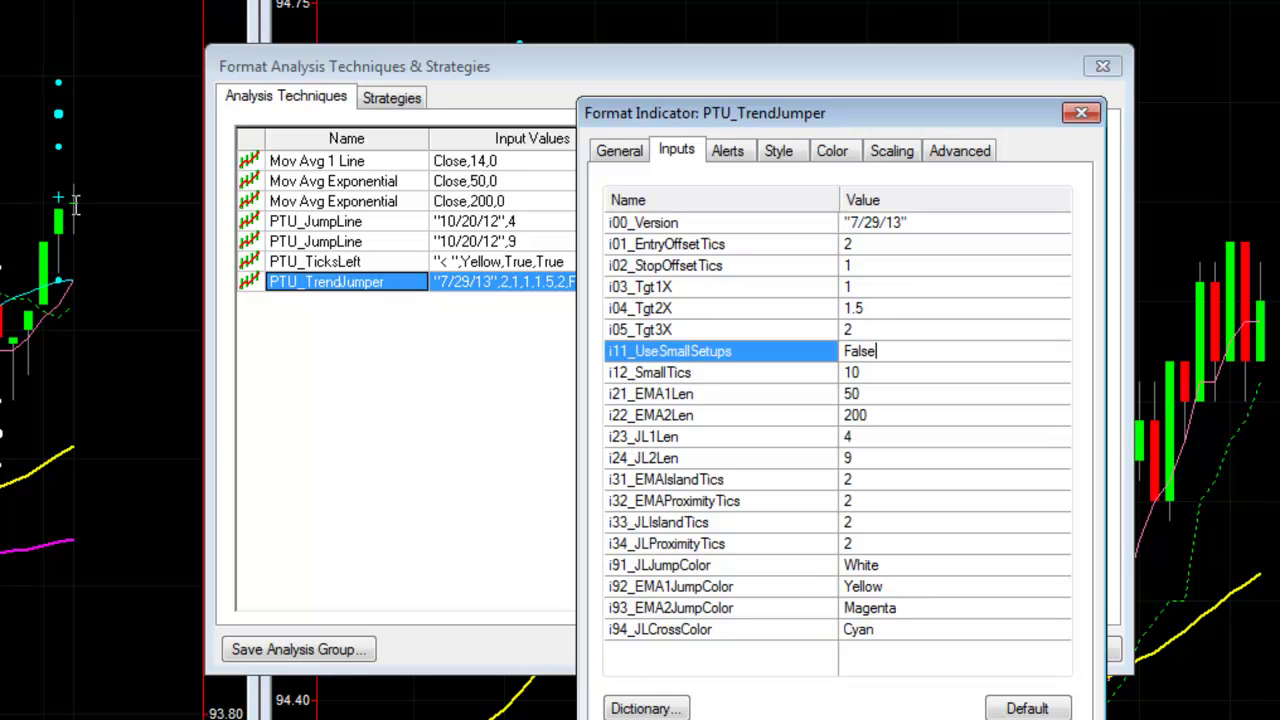
double_click(860, 351)
key(Down)
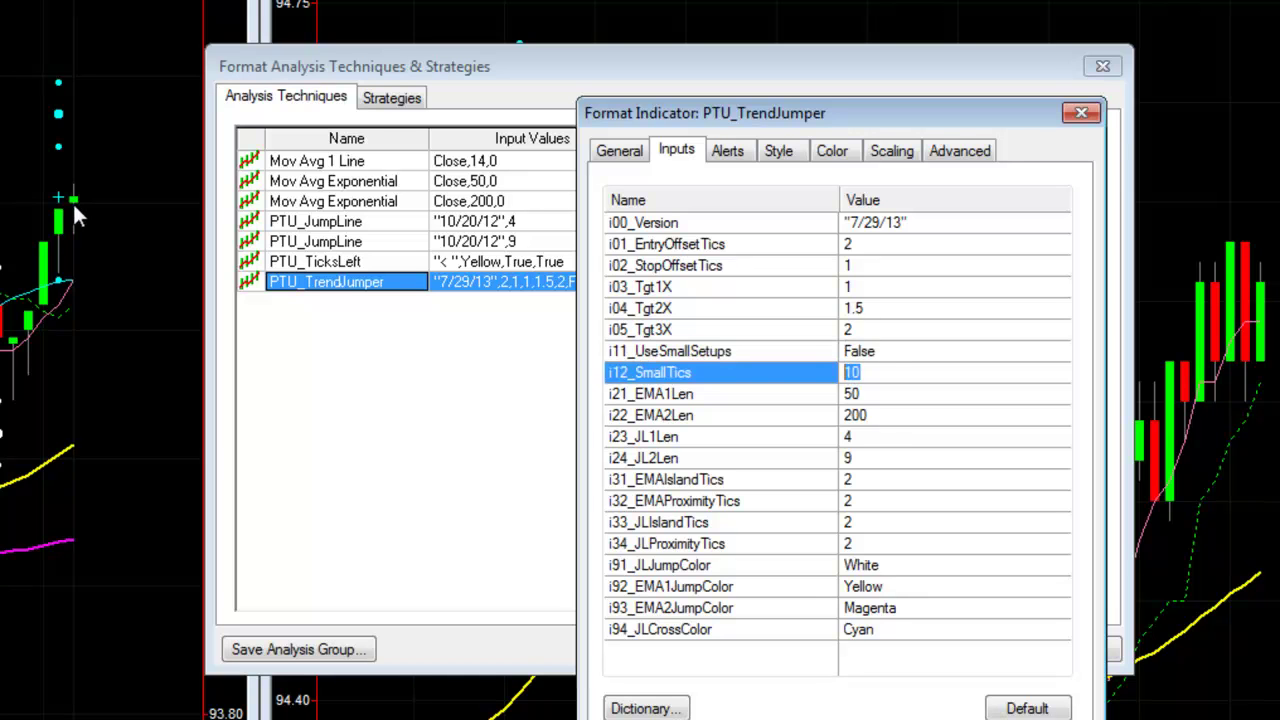
key(Return)
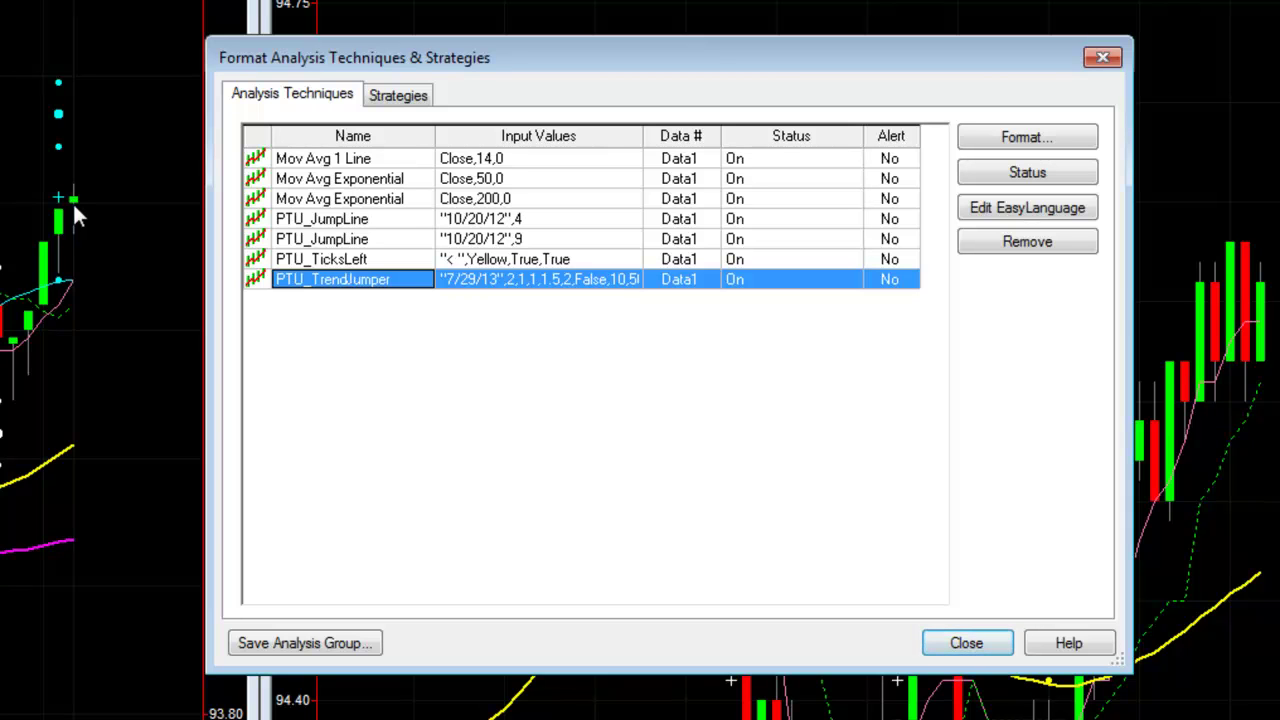
Step: Remove all analysis techniques from the CLV14 momentum chart and close the formatting dialog
key(Up)
key(Up)
key(Up)
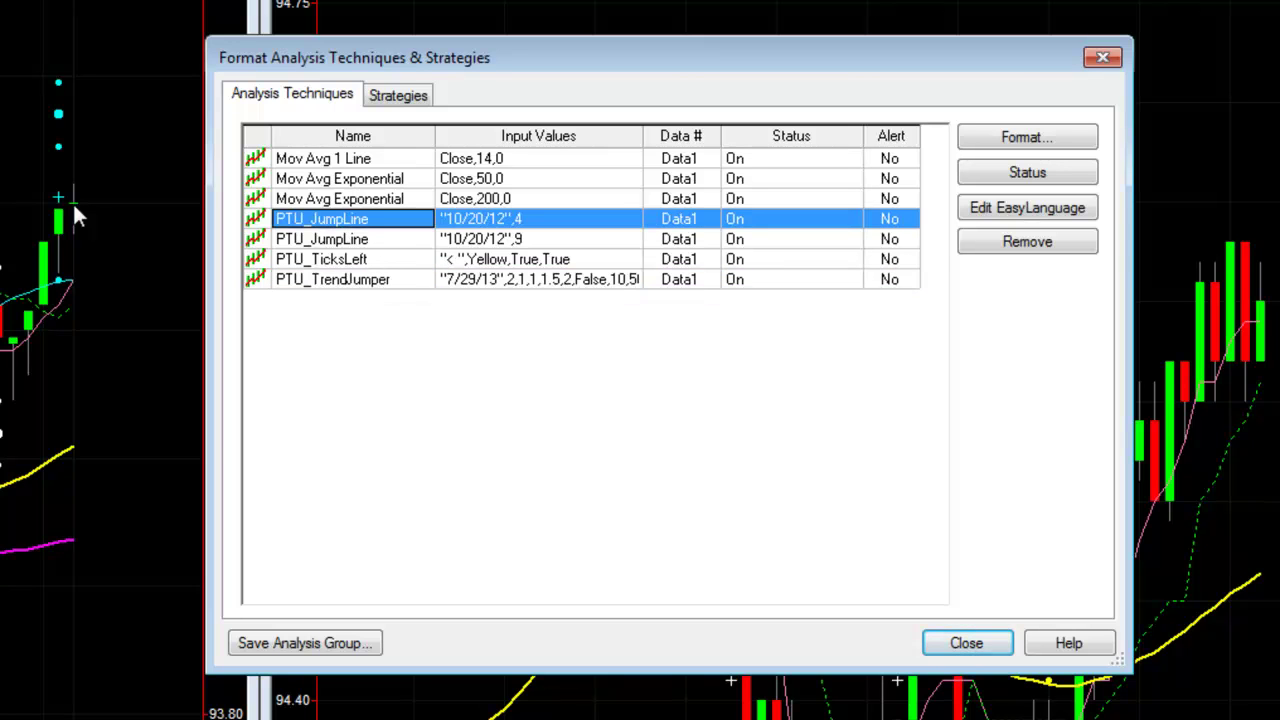
click(1027, 241)
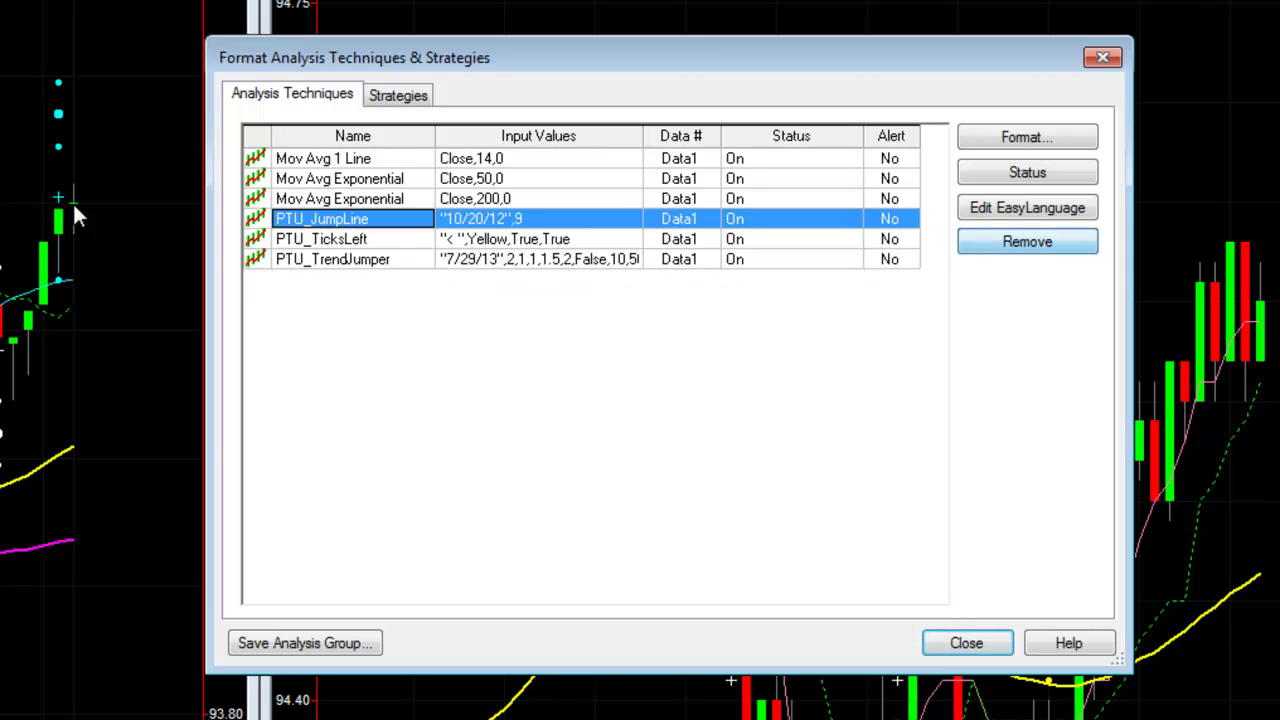
click(1027, 241)
click(1027, 241)
click(1027, 241)
click(1027, 241)
click(1027, 241)
click(1027, 241)
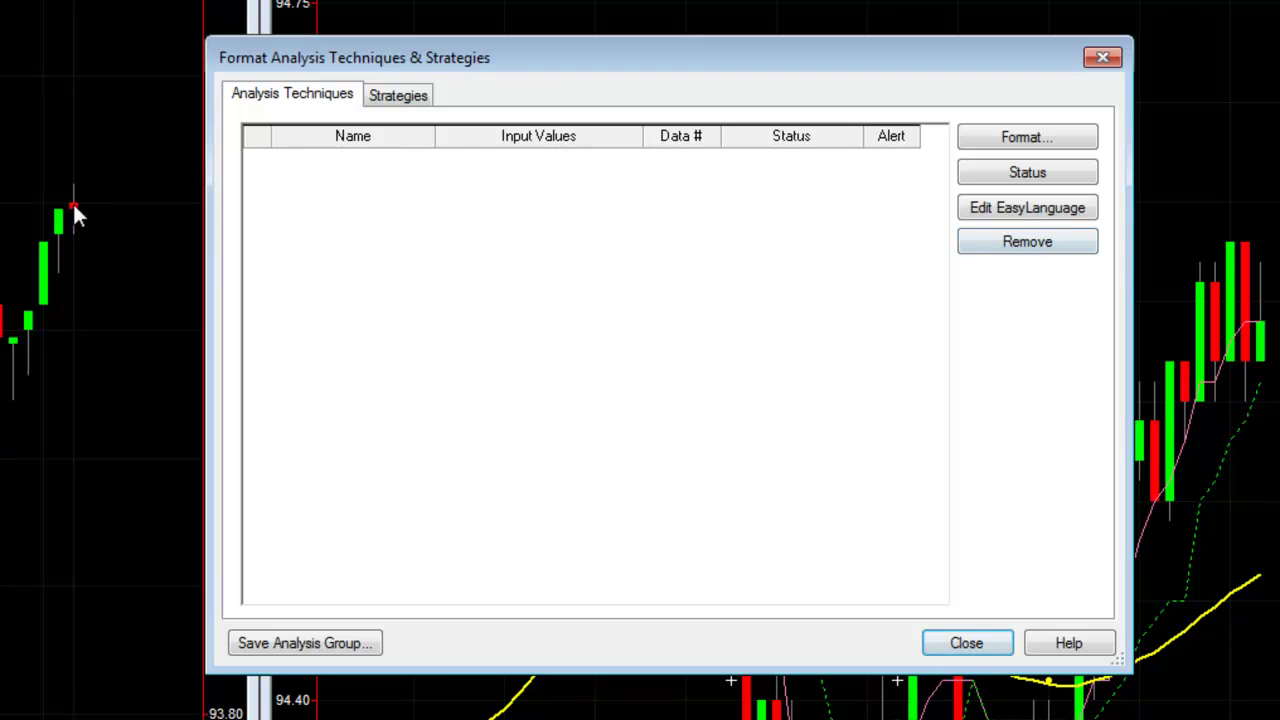
key(Return)
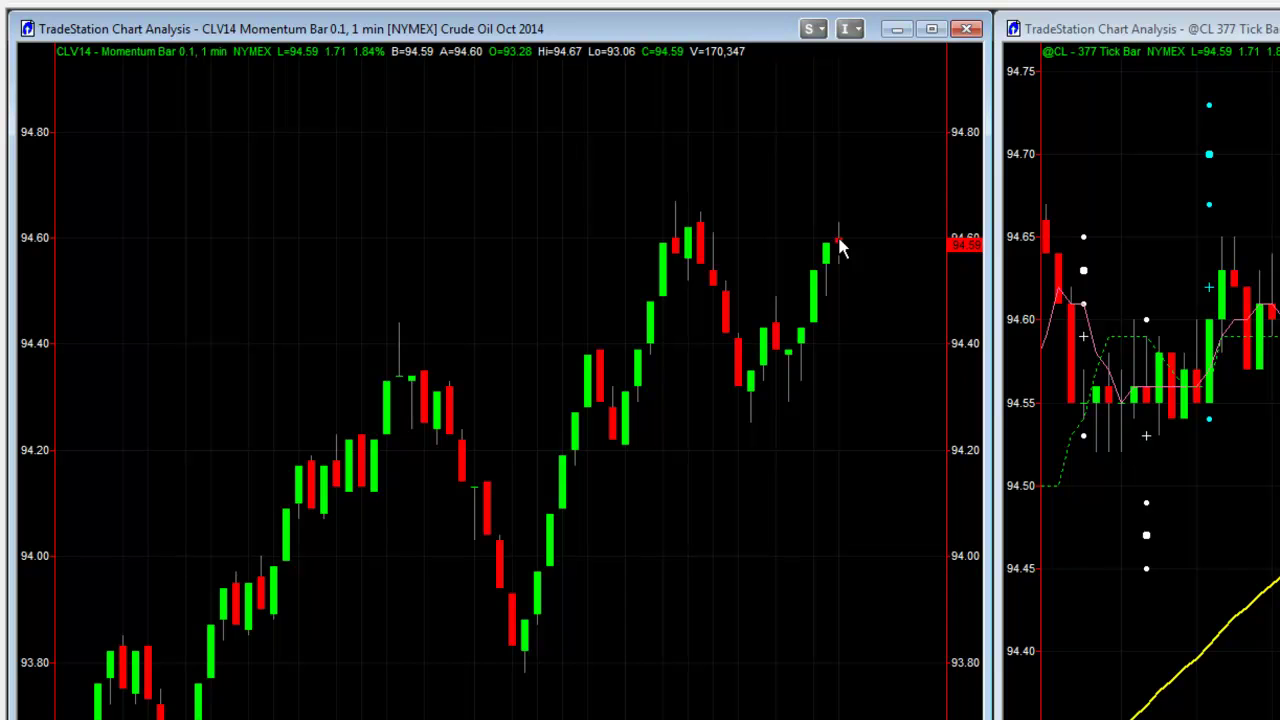
Step: Insert the PTU_JumpLine indicator into the CLV14 momentum chart and select its plotted line
right_click(840, 248)
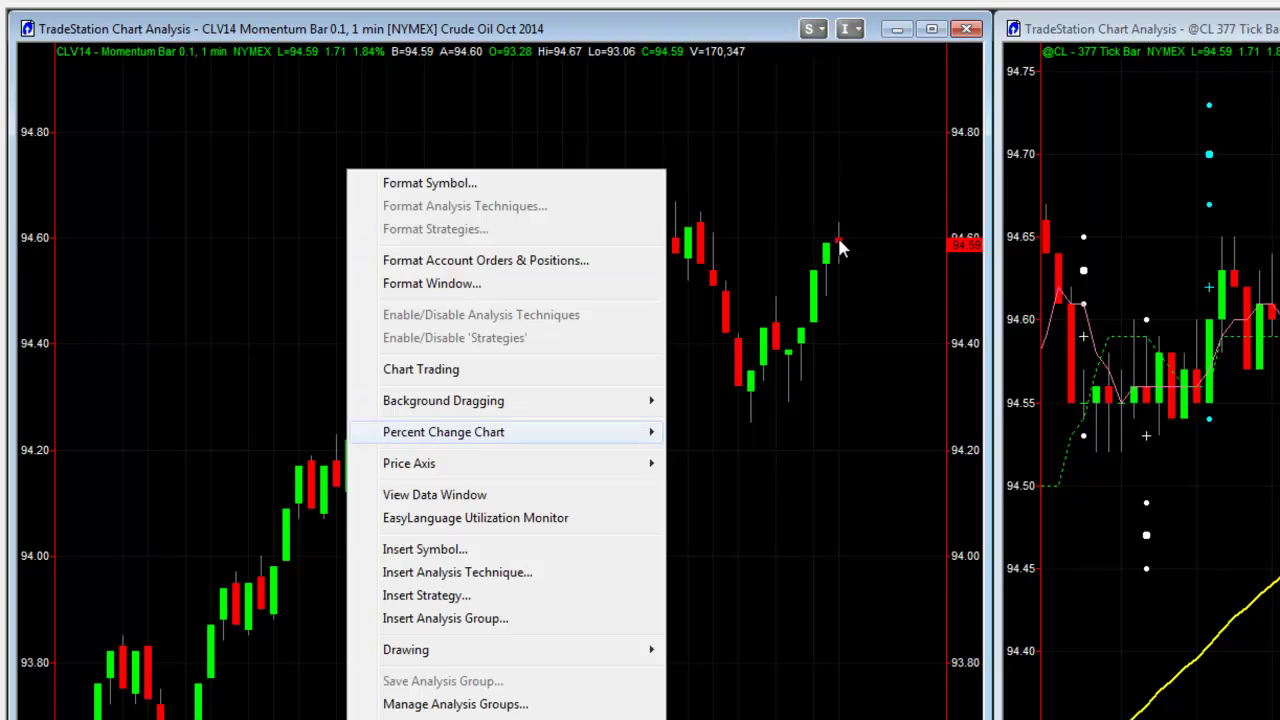
key(Return)
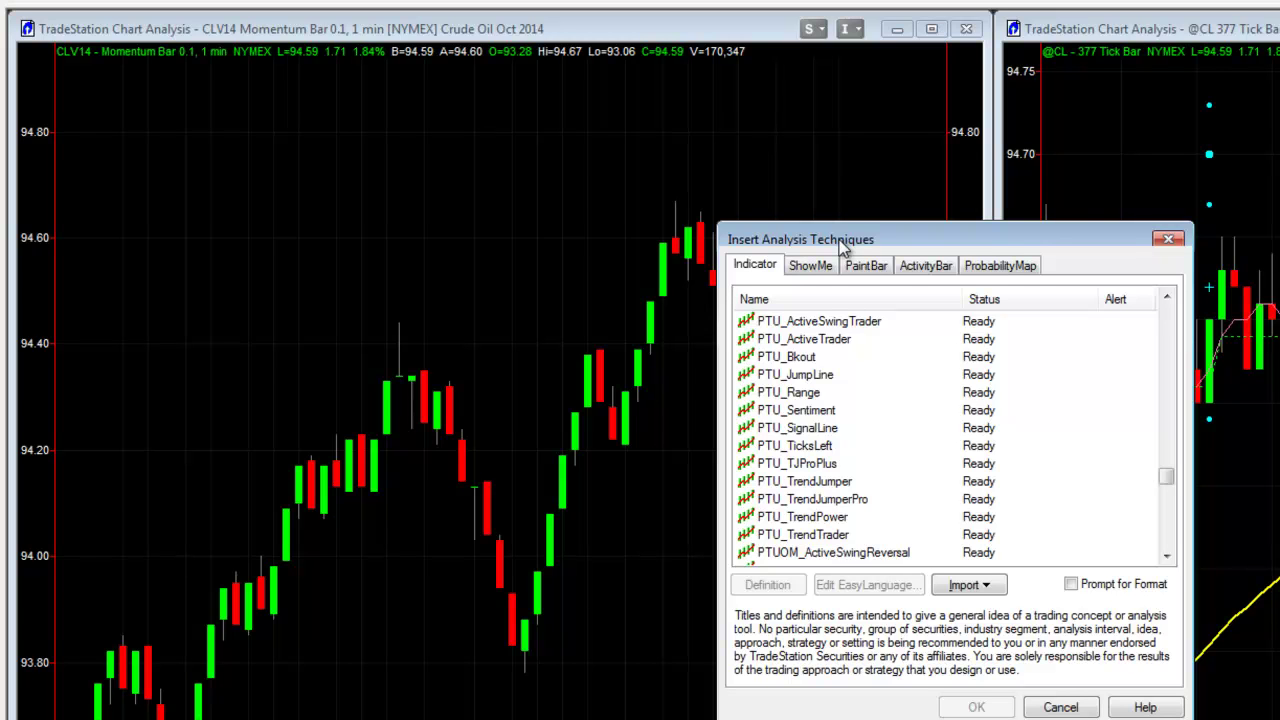
key(Down)
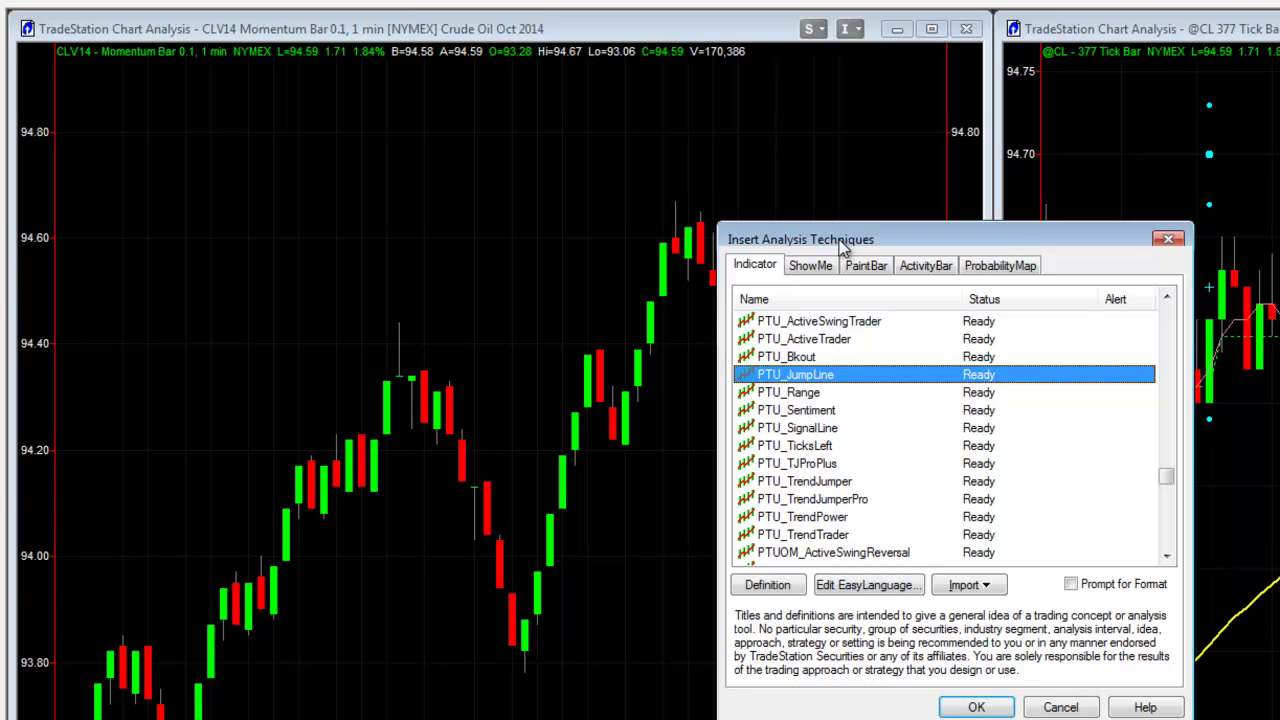
key(Return)
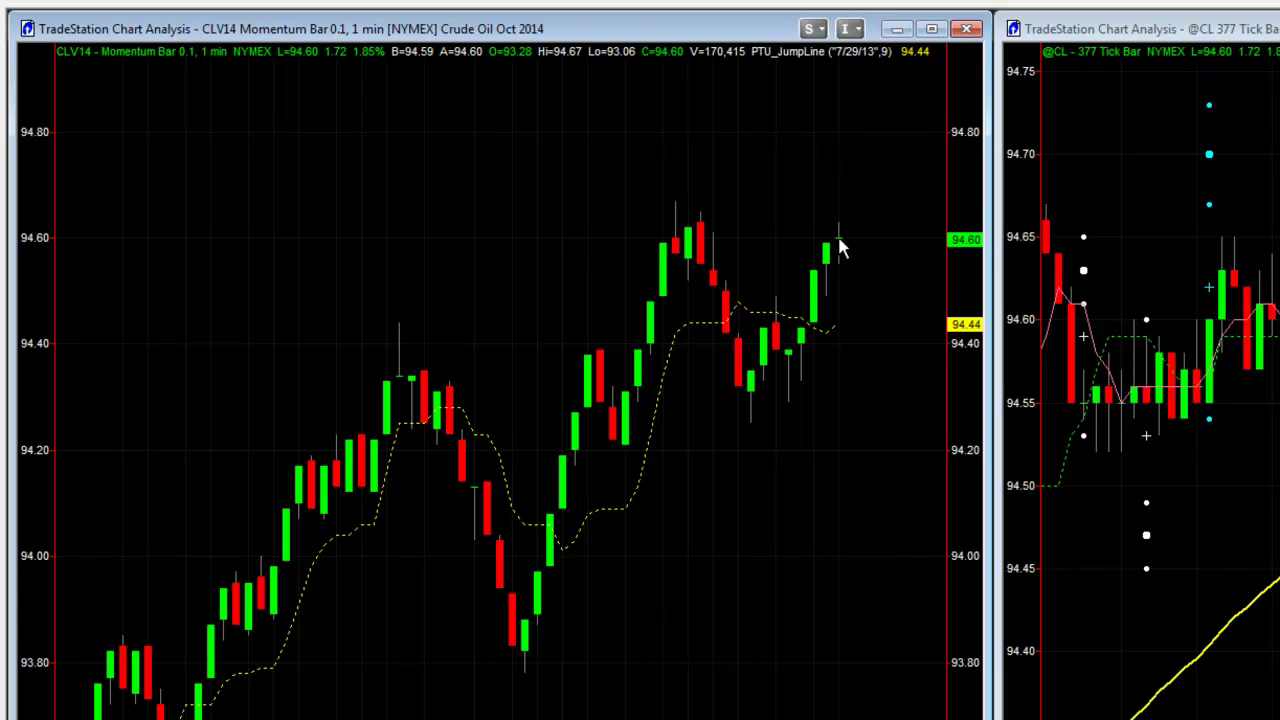
click(839, 239)
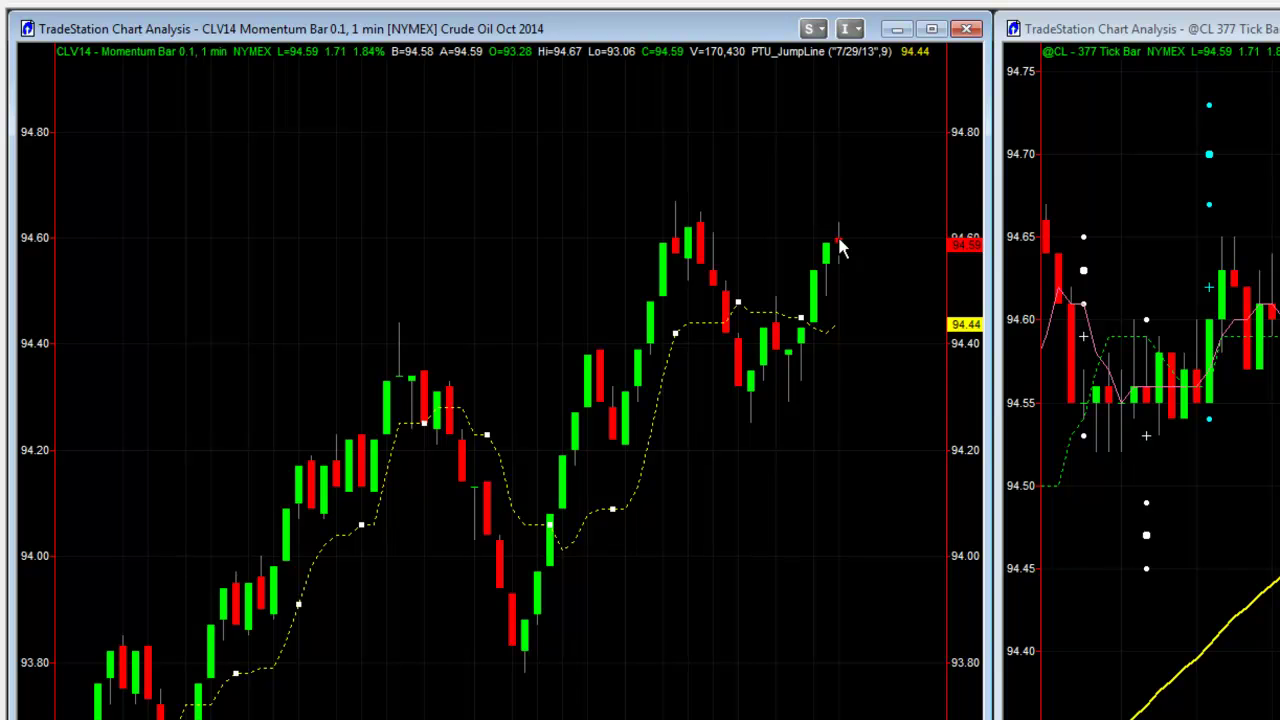
Step: Format the PTU_JumpLine indicator on the CLV14 momentum chart with i01_JLLength 4 and a dark purple line color
double_click(839, 239)
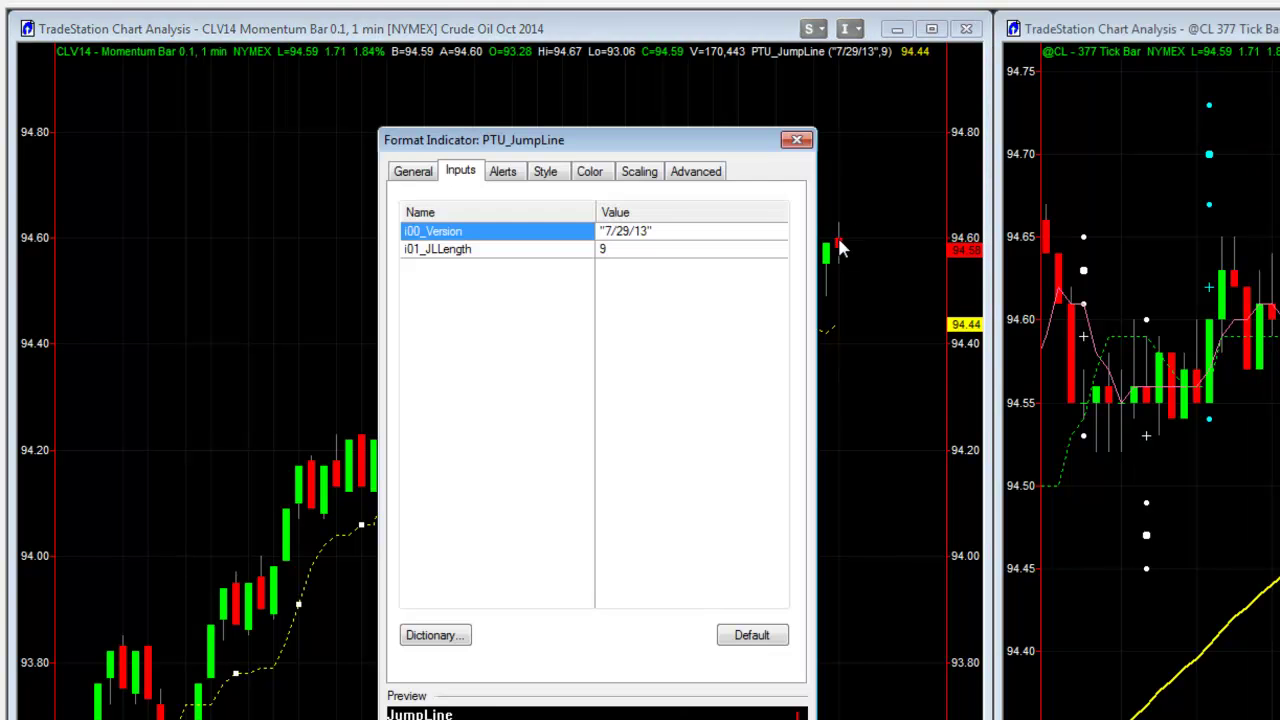
key(Down)
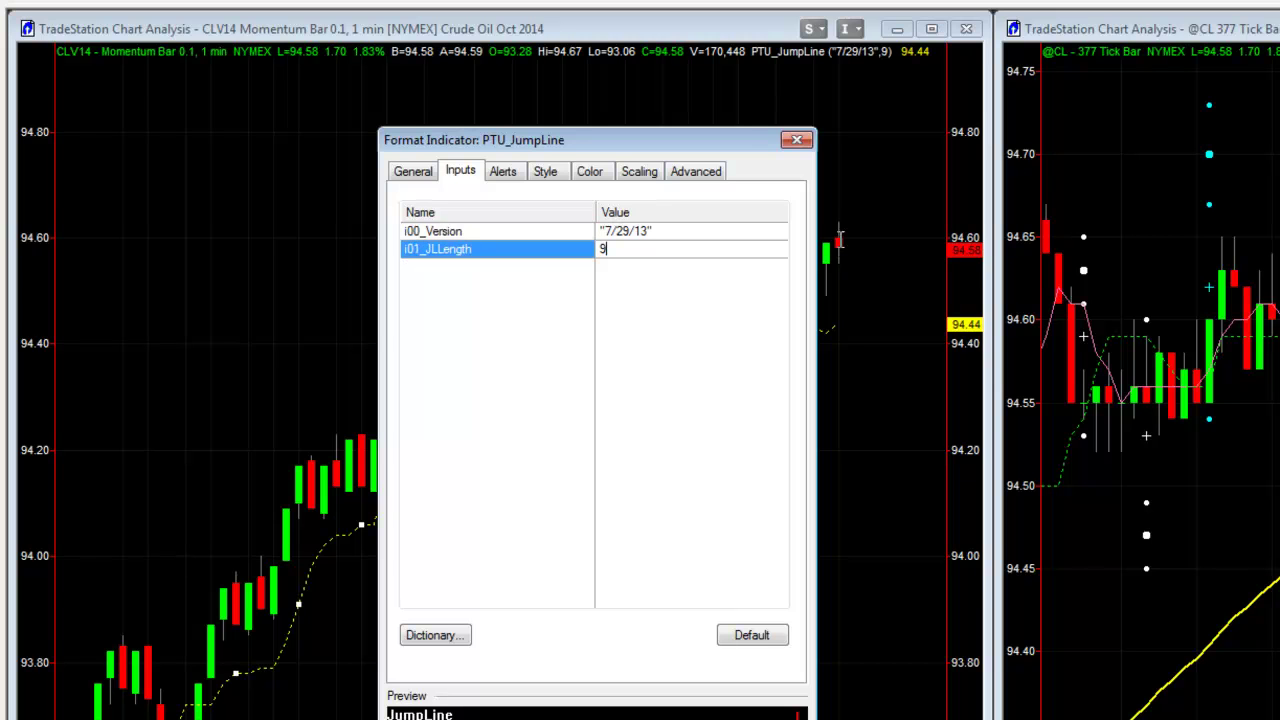
text(4)
click(590, 171)
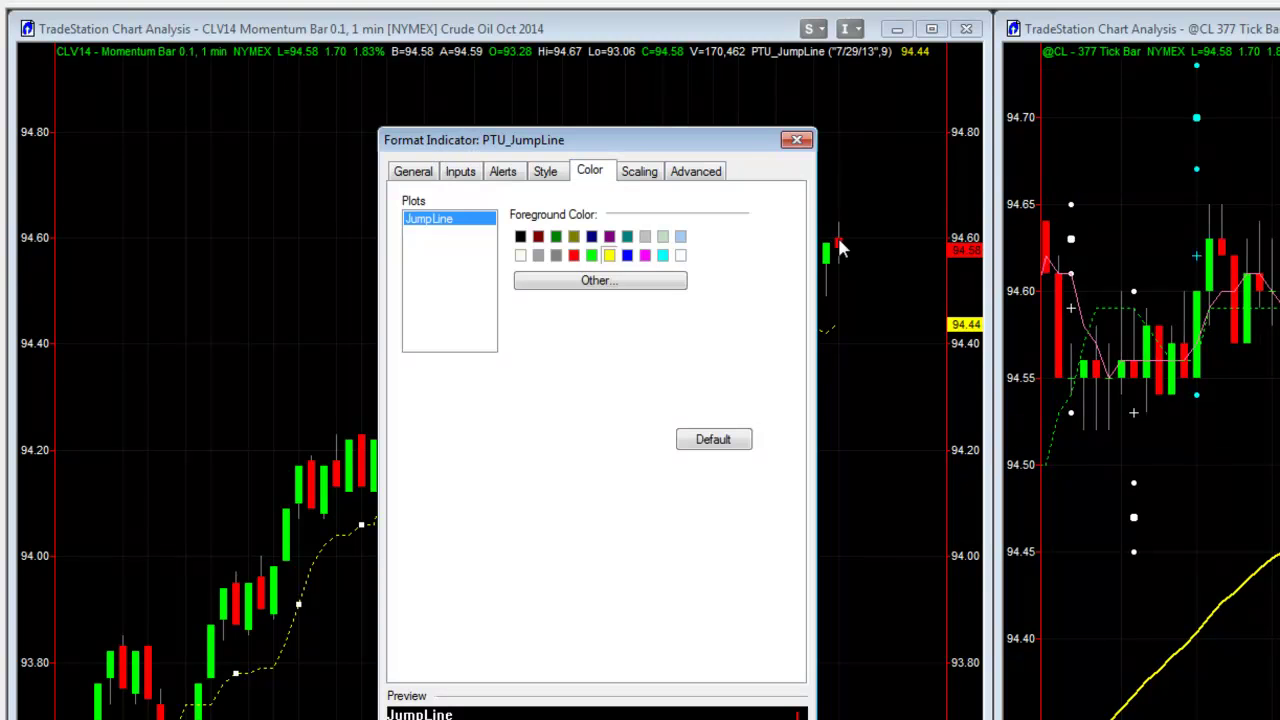
click(645, 256)
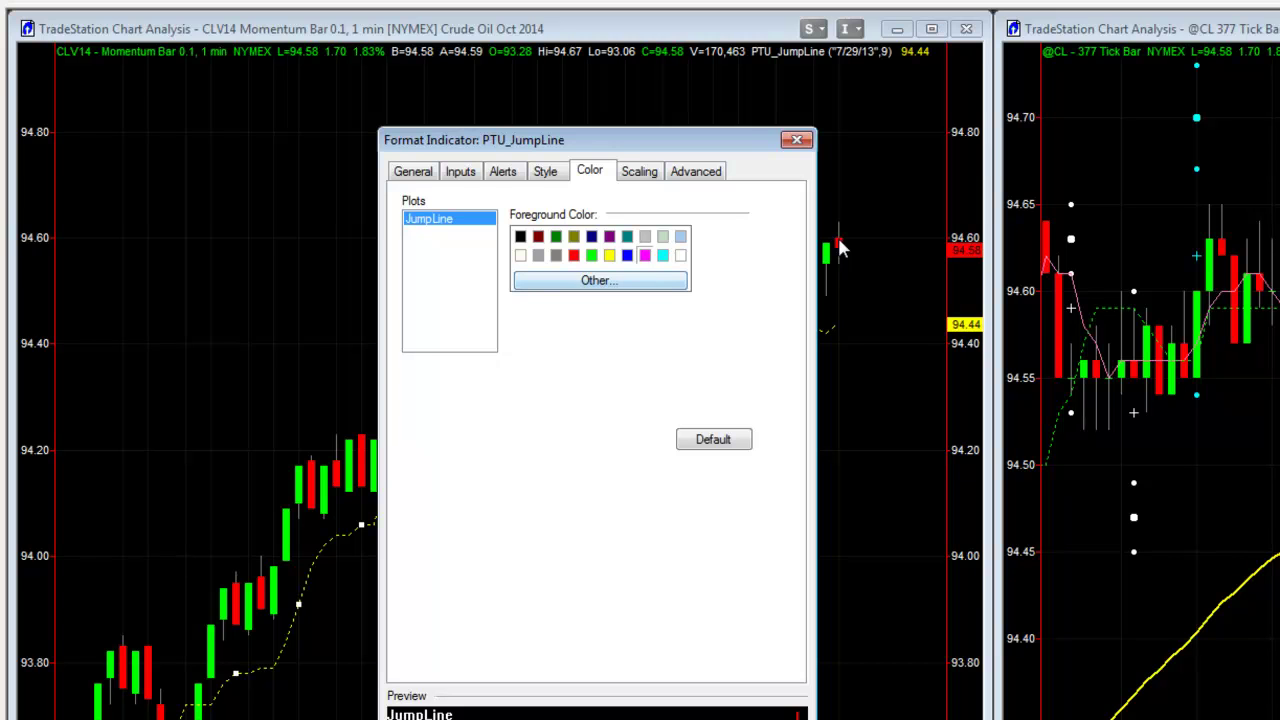
click(609, 237)
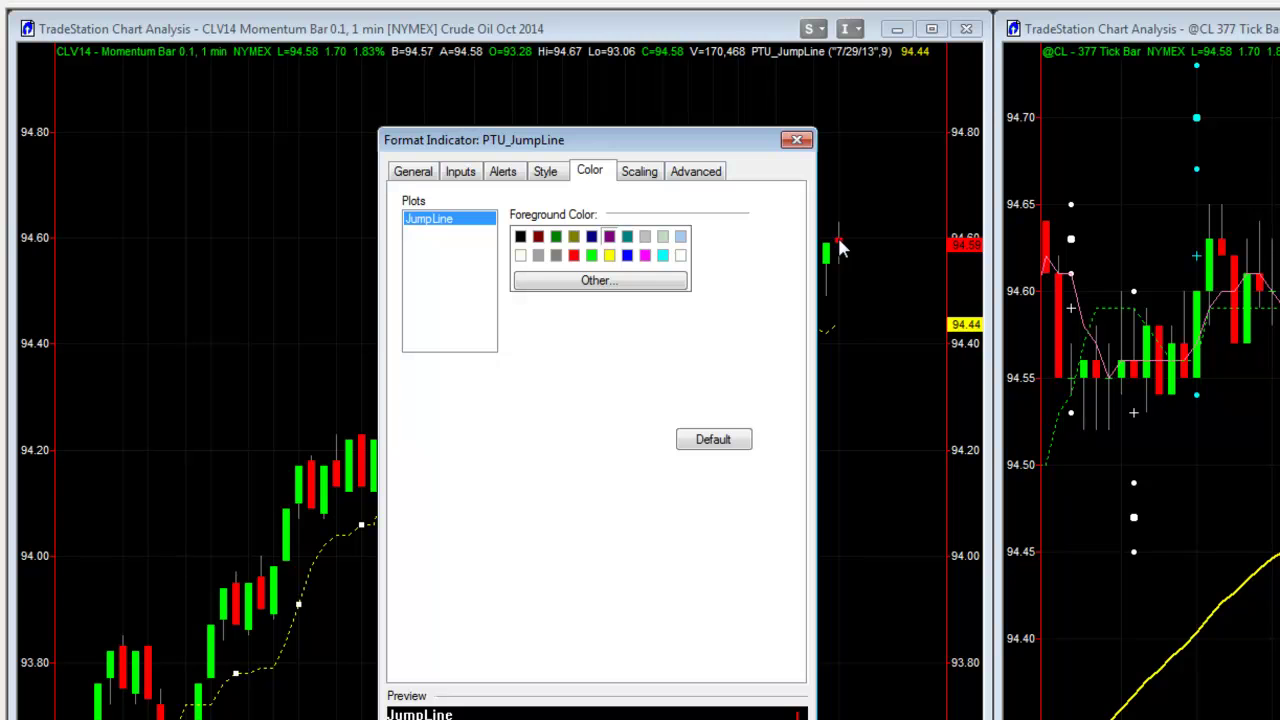
key(Return)
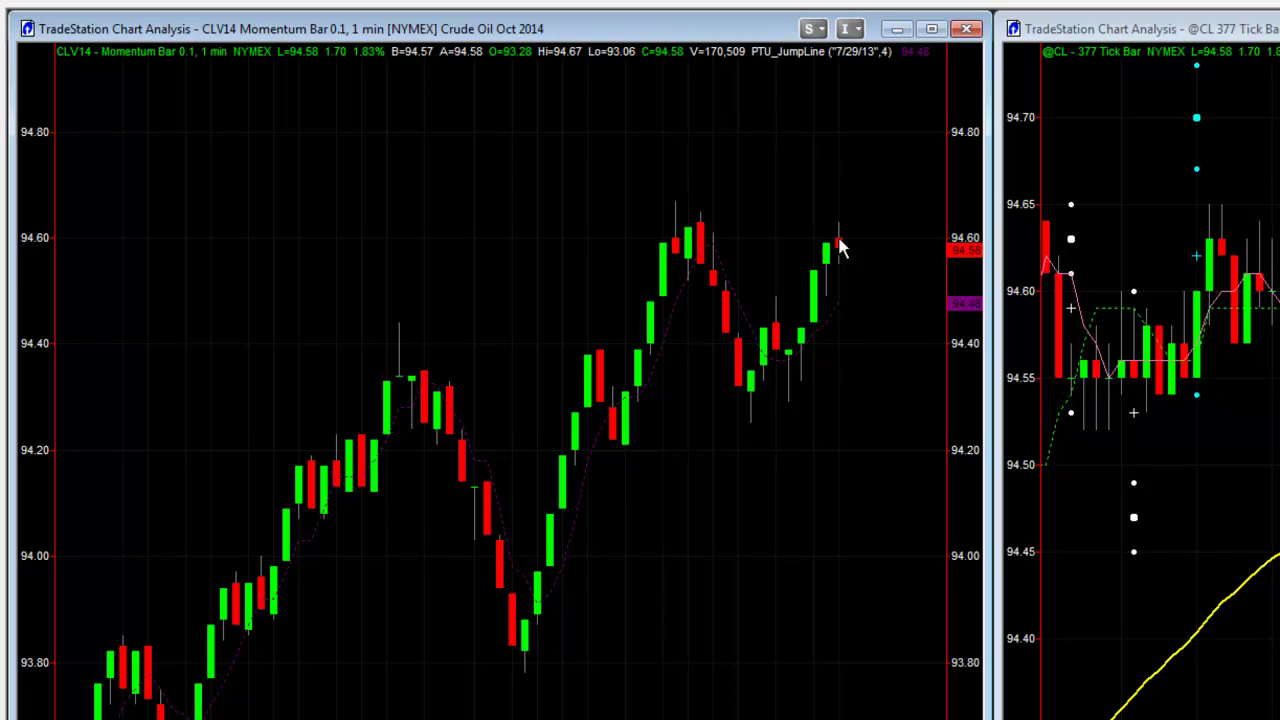
Step: Insert a second PTU_JumpLine indicator into the CLV14 momentum chart and check it in the list of applied analysis techniques
right_click(840, 248)
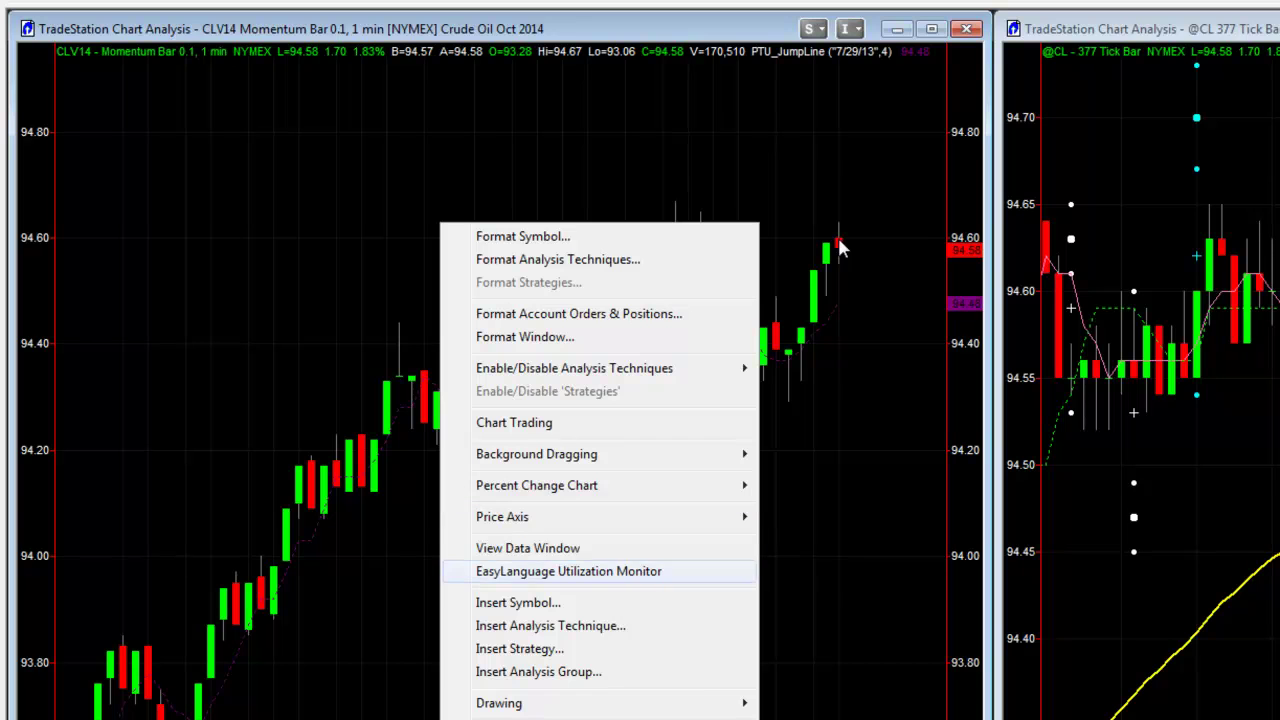
click(550, 626)
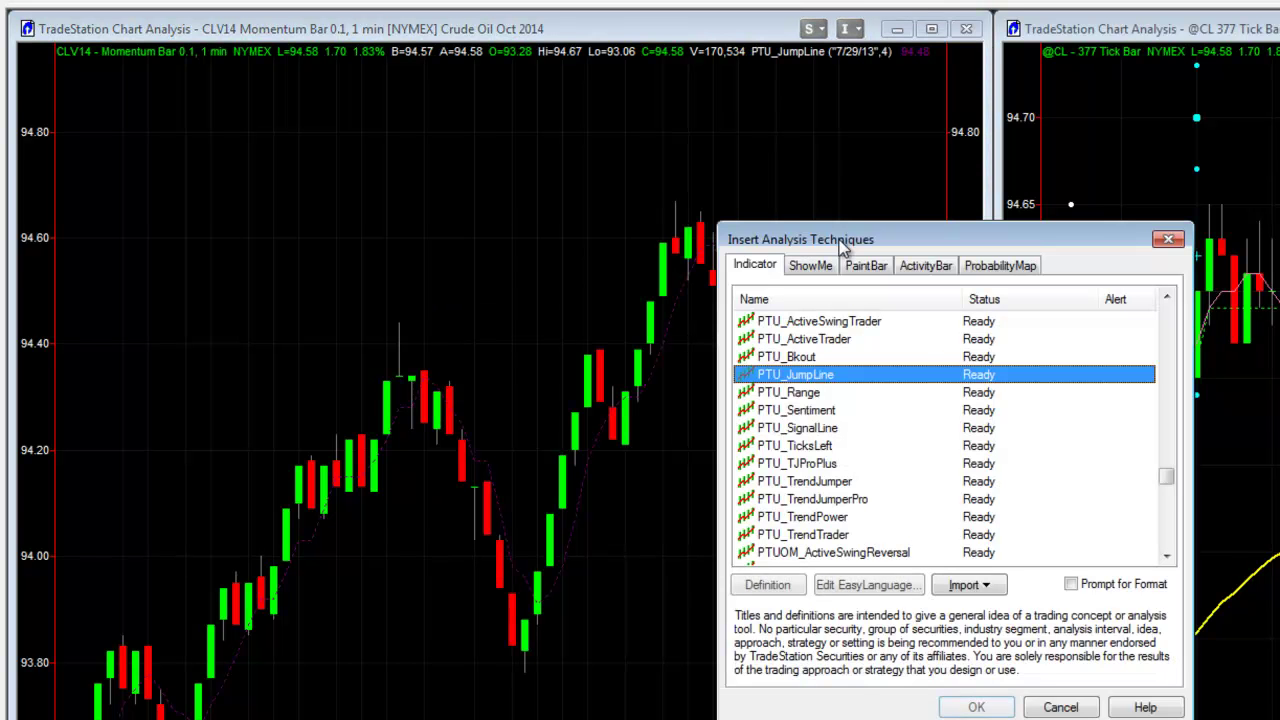
key(Return)
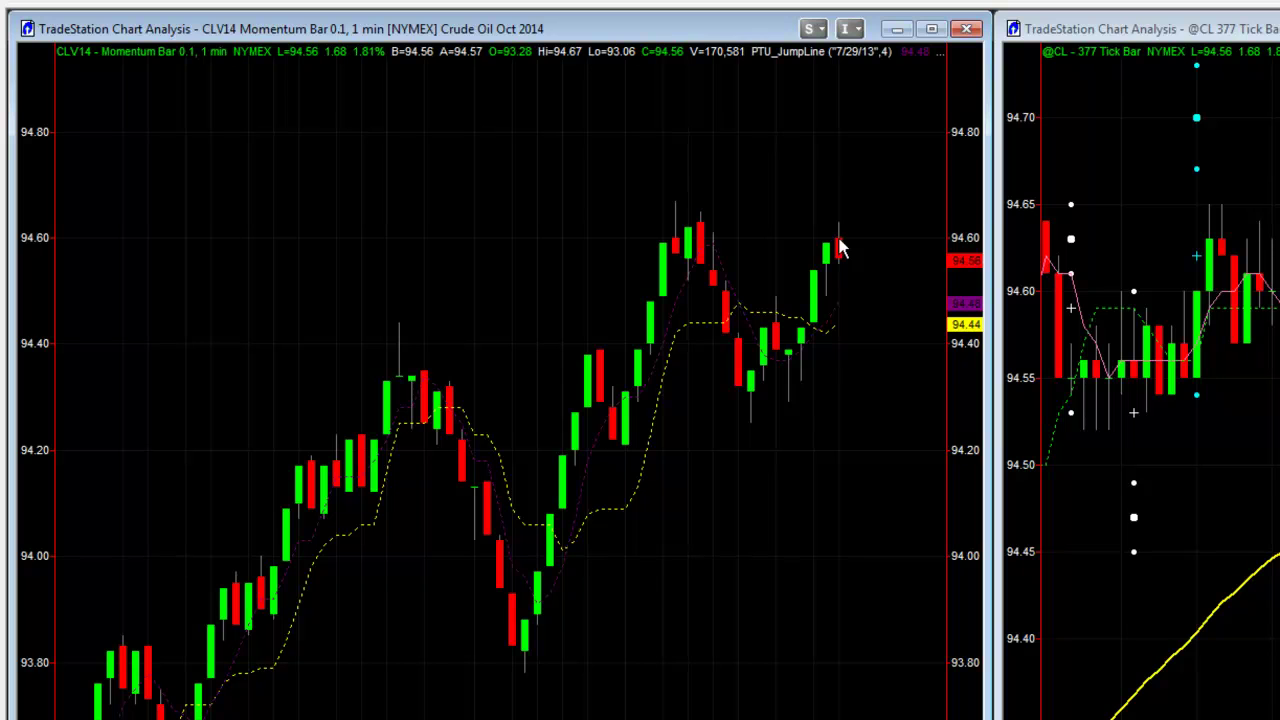
right_click(840, 248)
key(a)
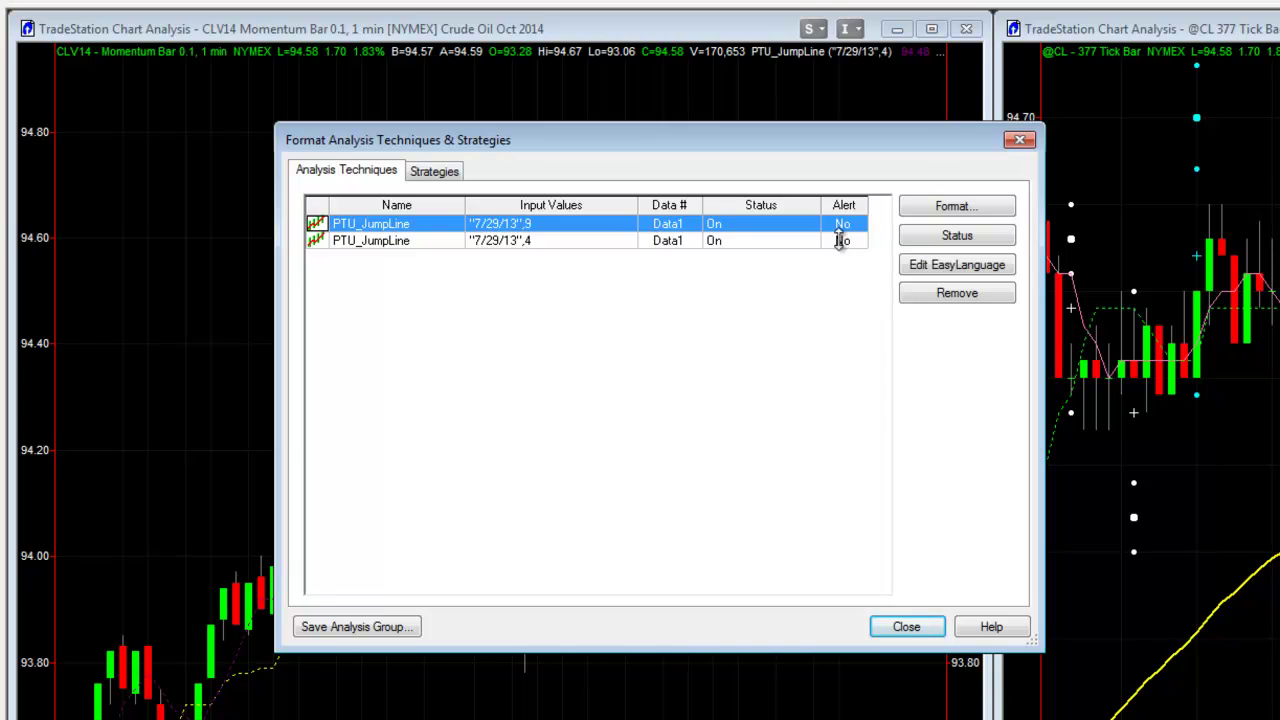
key(Return)
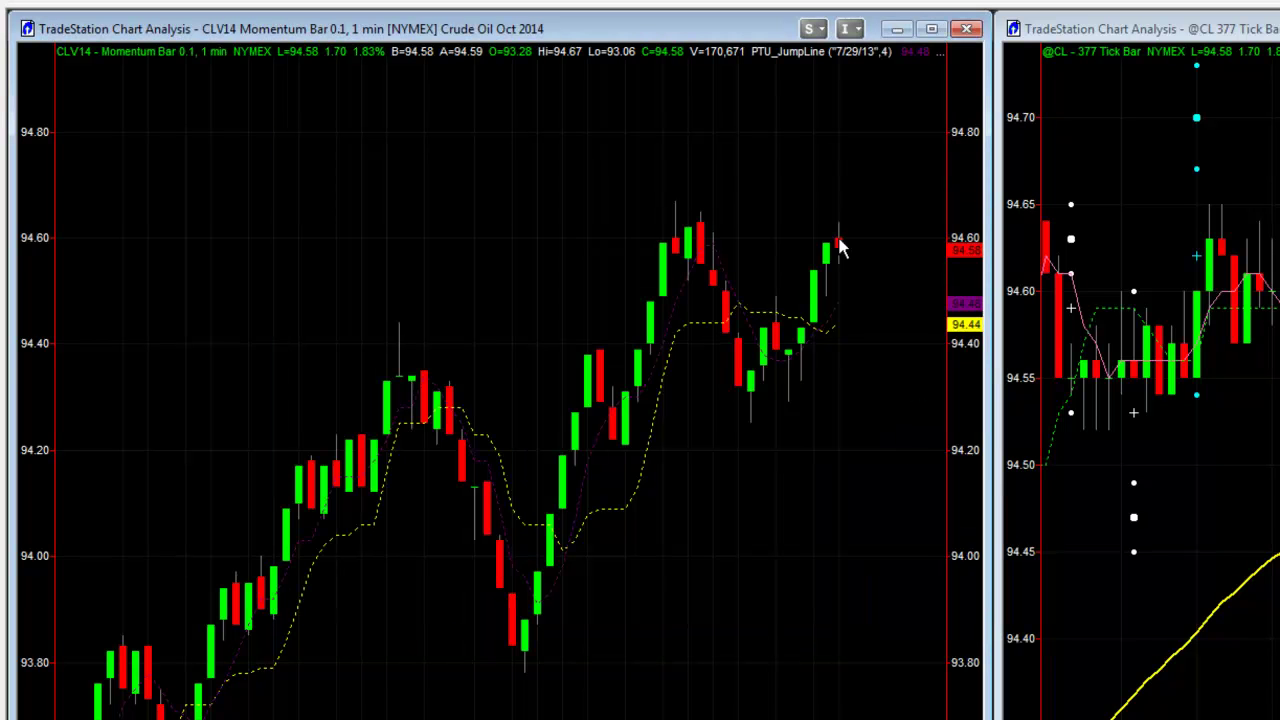
Step: Insert the Mov Avg Exponential indicator into the CLV14 momentum chart
right_click(840, 248)
key(Down)
key(Down)
key(Down)
key(Down)
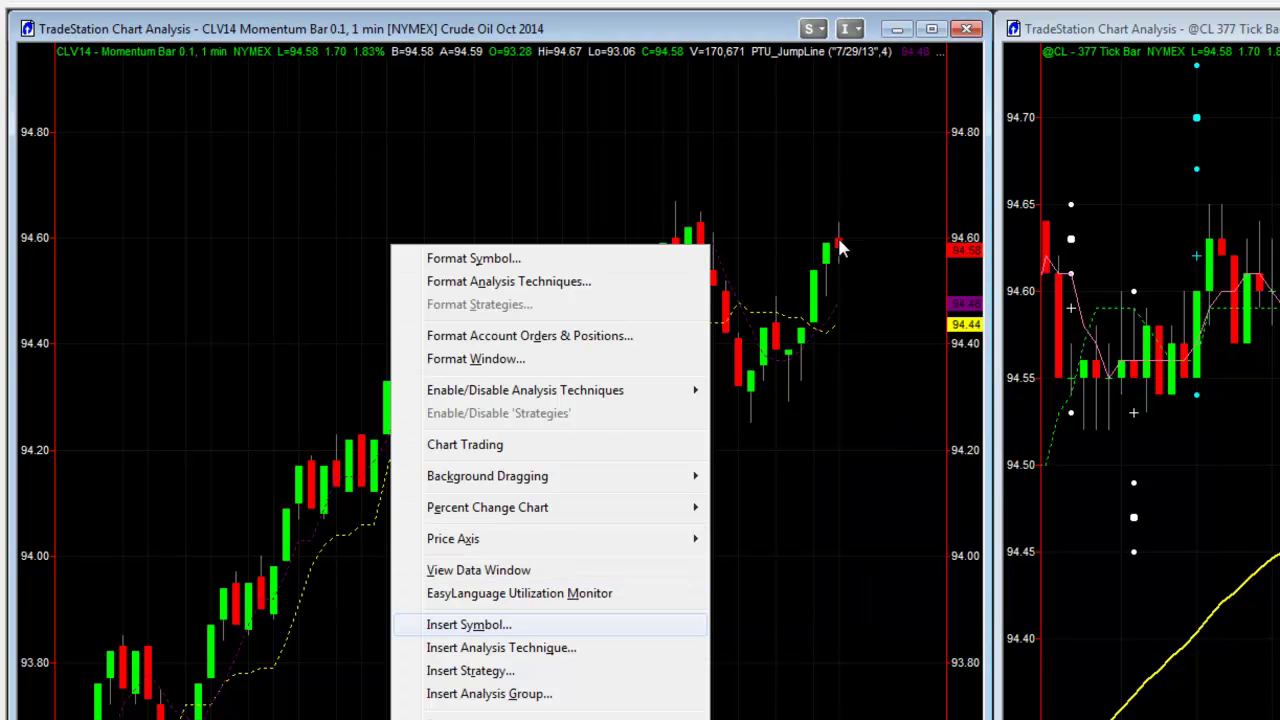
key(Return)
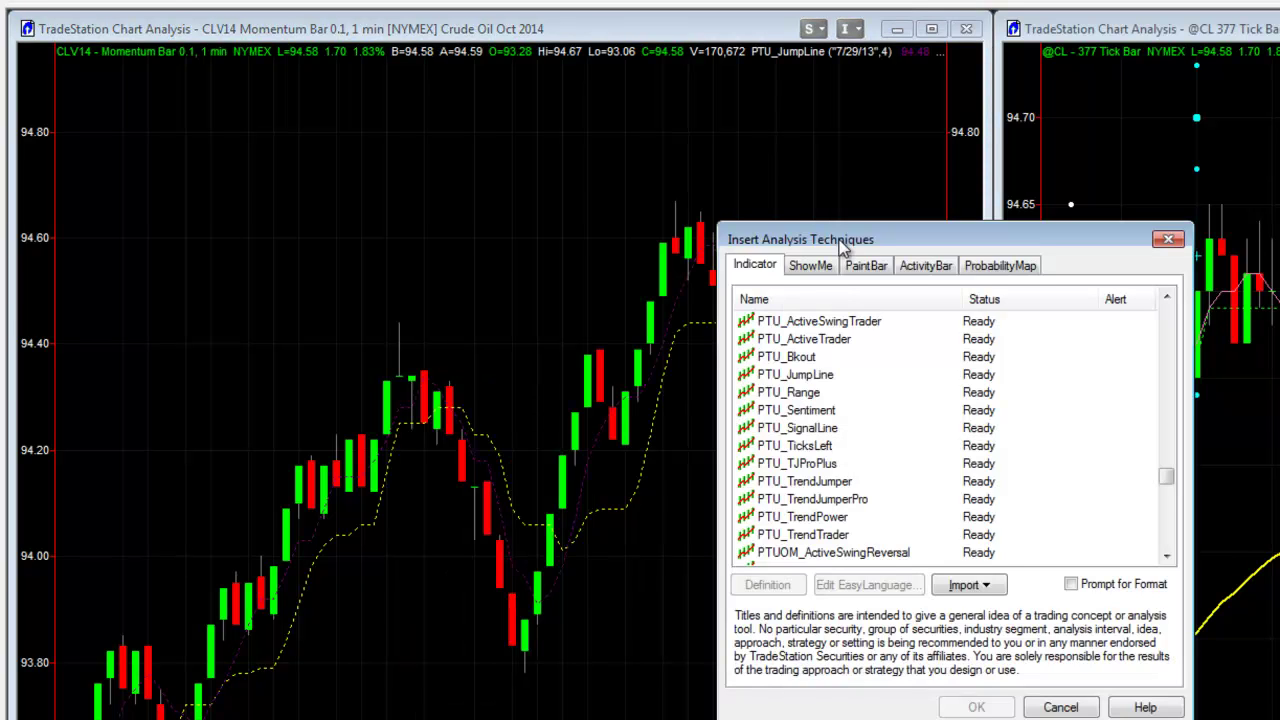
scroll(840, 248, up, 5)
scroll(840, 248, up, 5)
scroll(840, 248, down, 3)
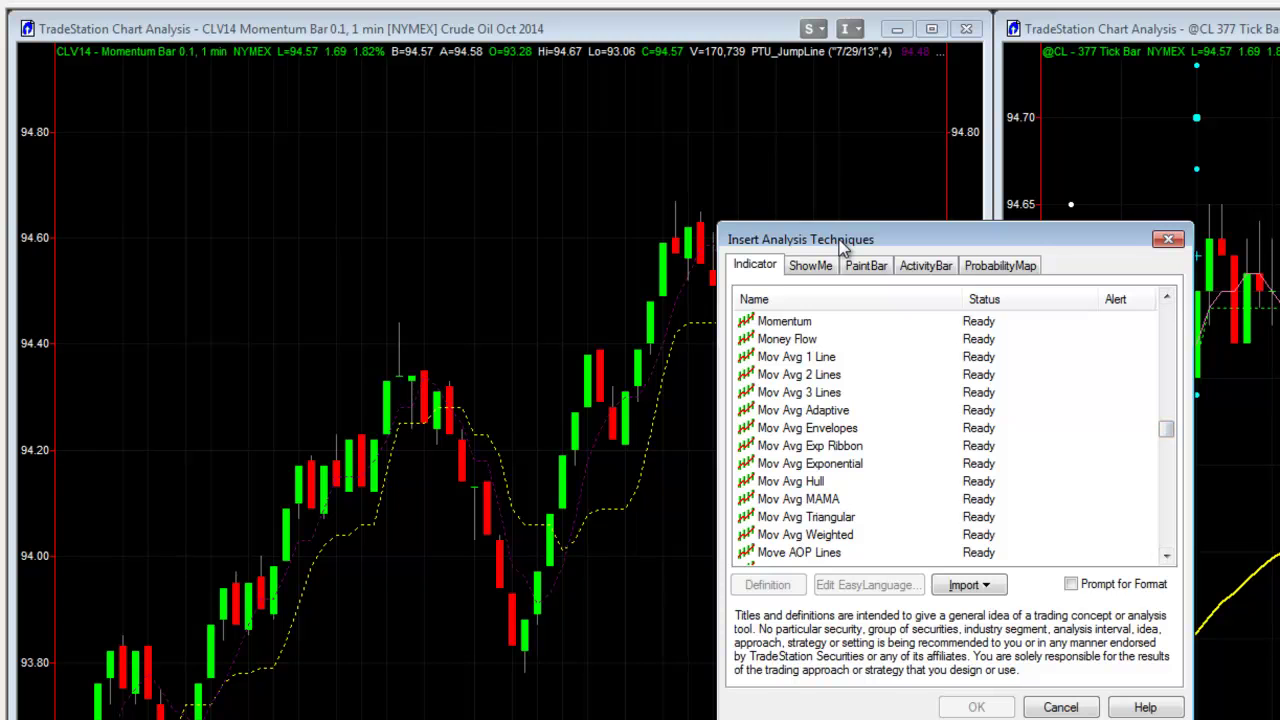
click(810, 464)
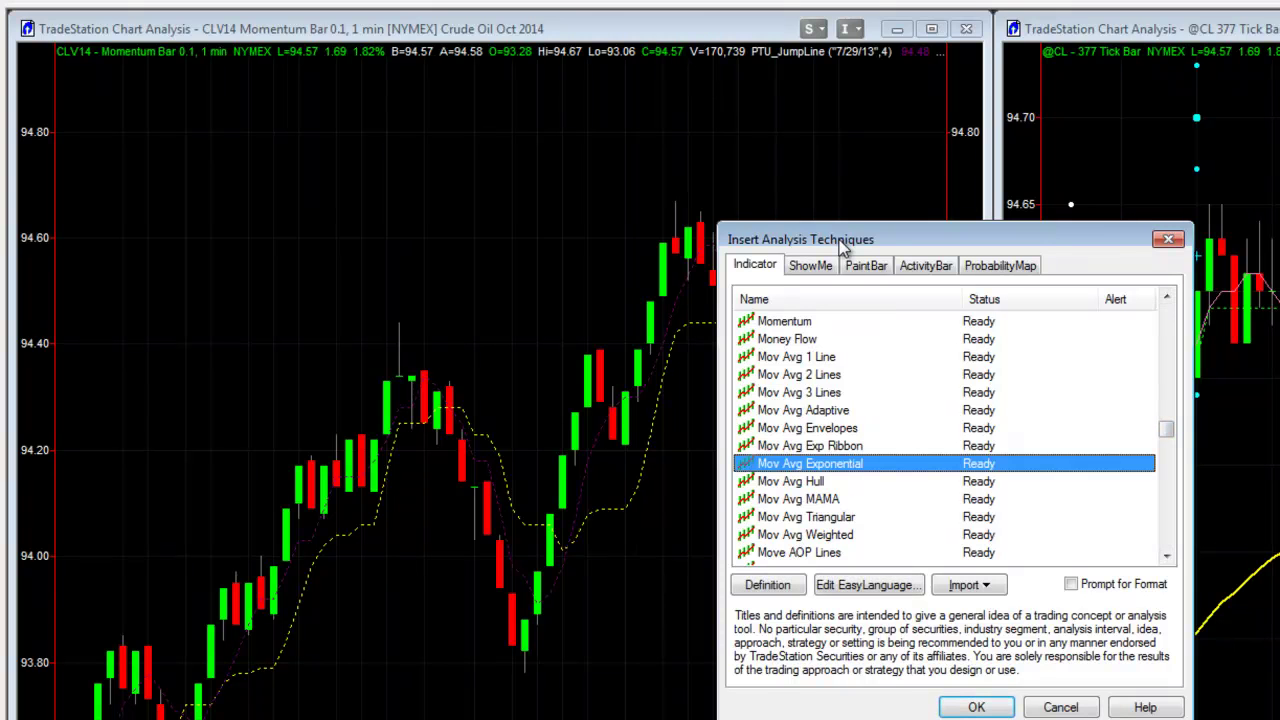
key(Return)
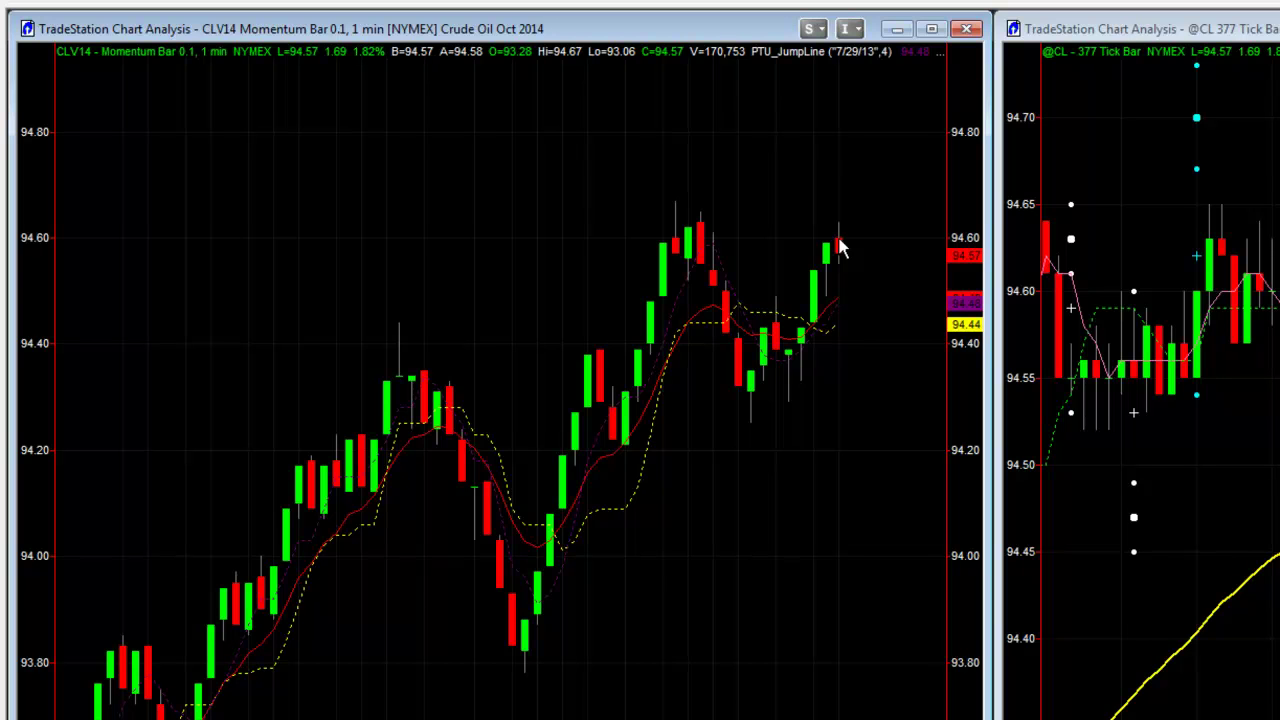
Step: Format the Mov Avg Exponential indicator with a Length of 50 and a yellow line color
right_click(475, 232)
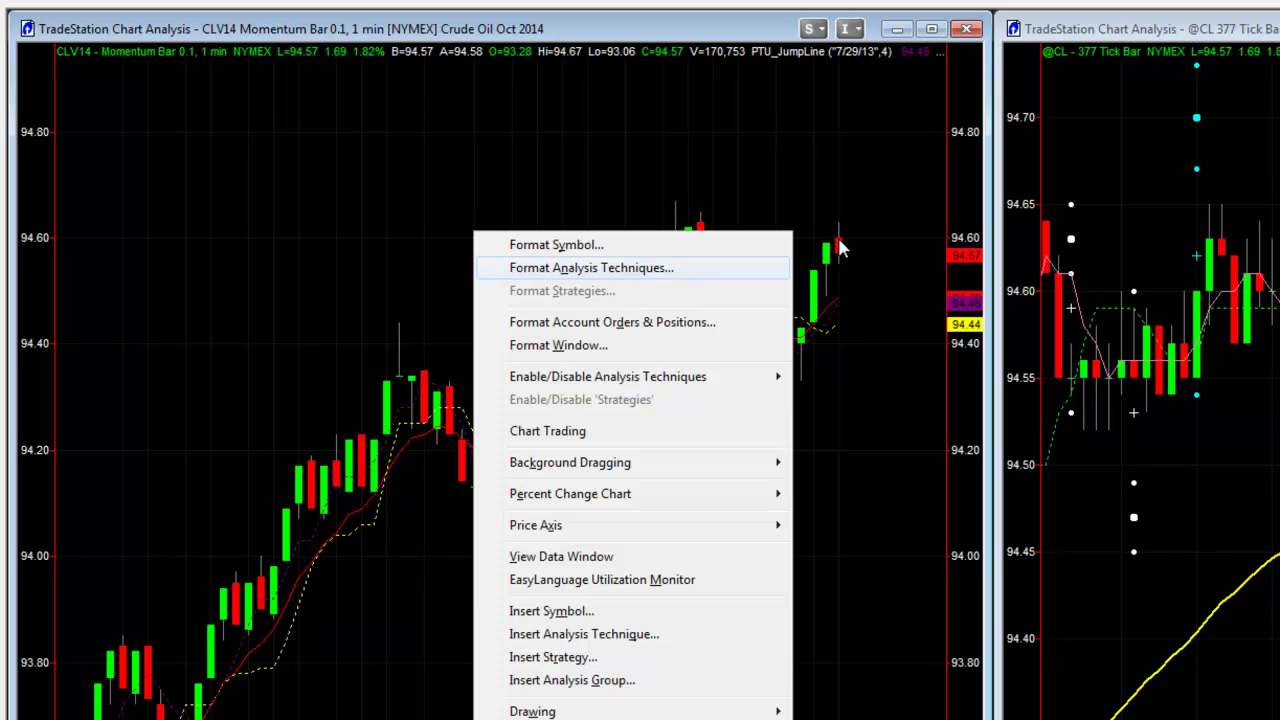
key(Return)
click(508, 223)
click(956, 205)
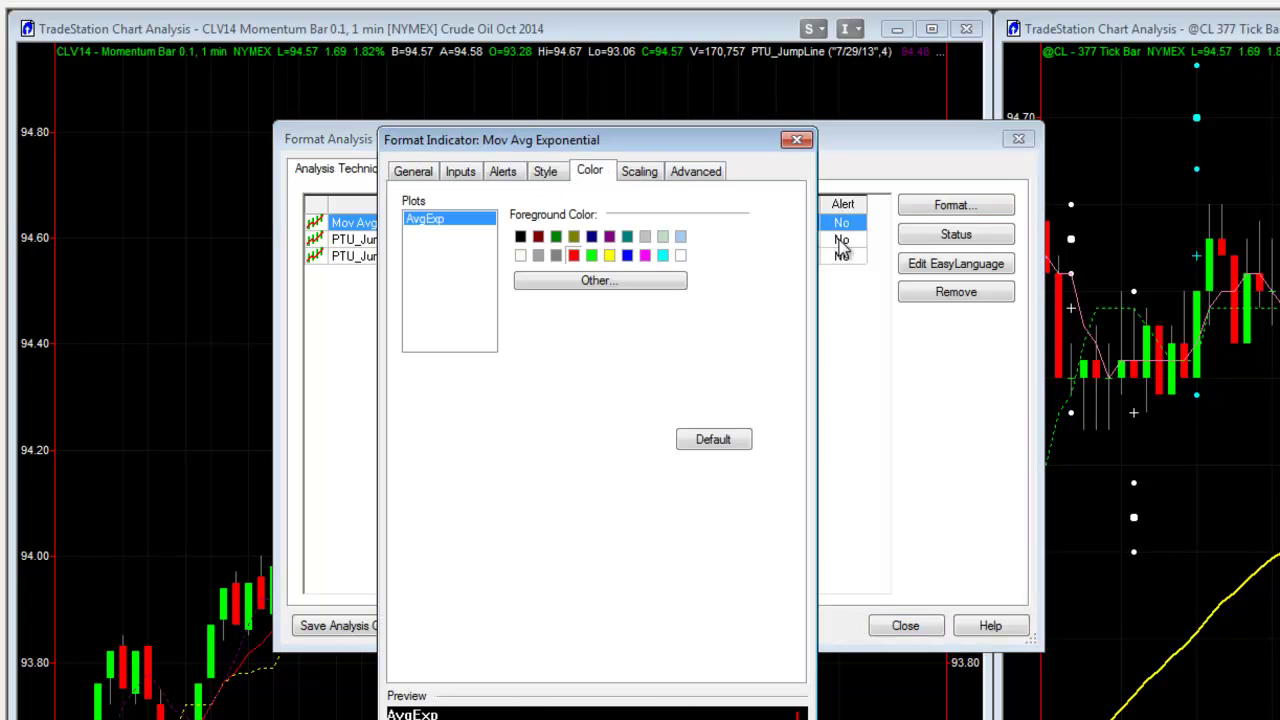
click(460, 171)
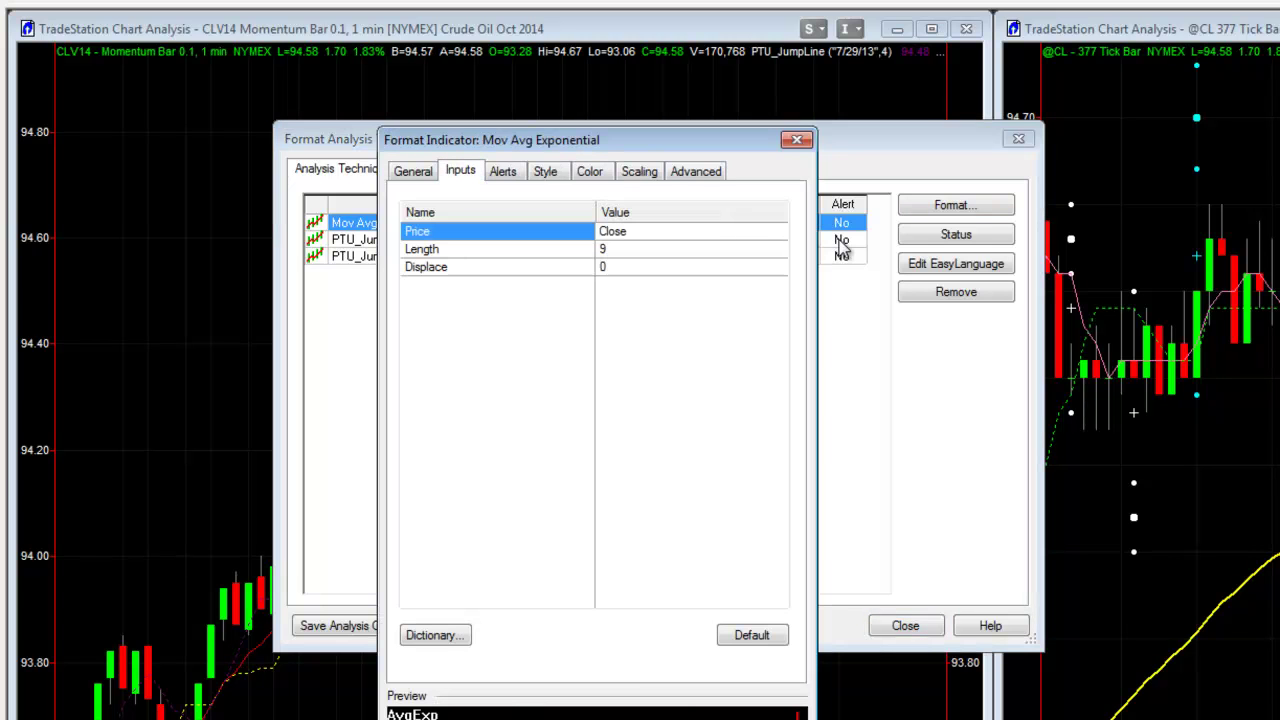
double_click(604, 249)
text(50)
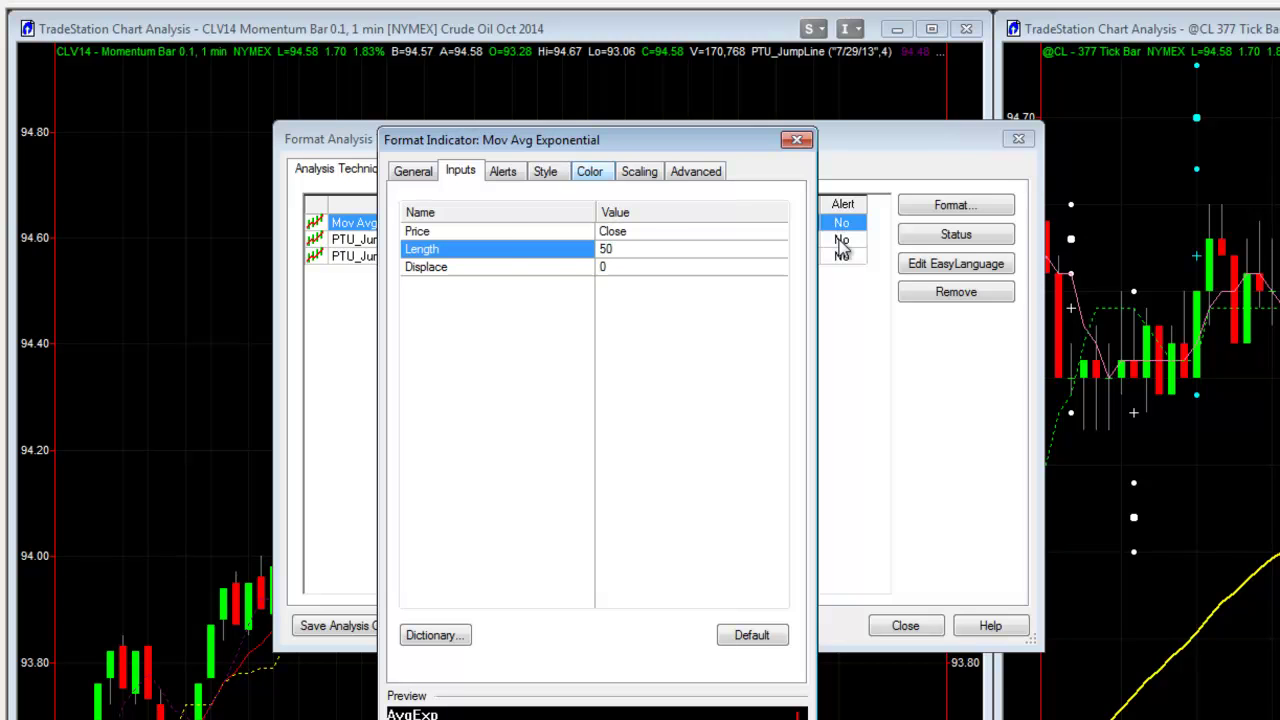
key(alt+c)
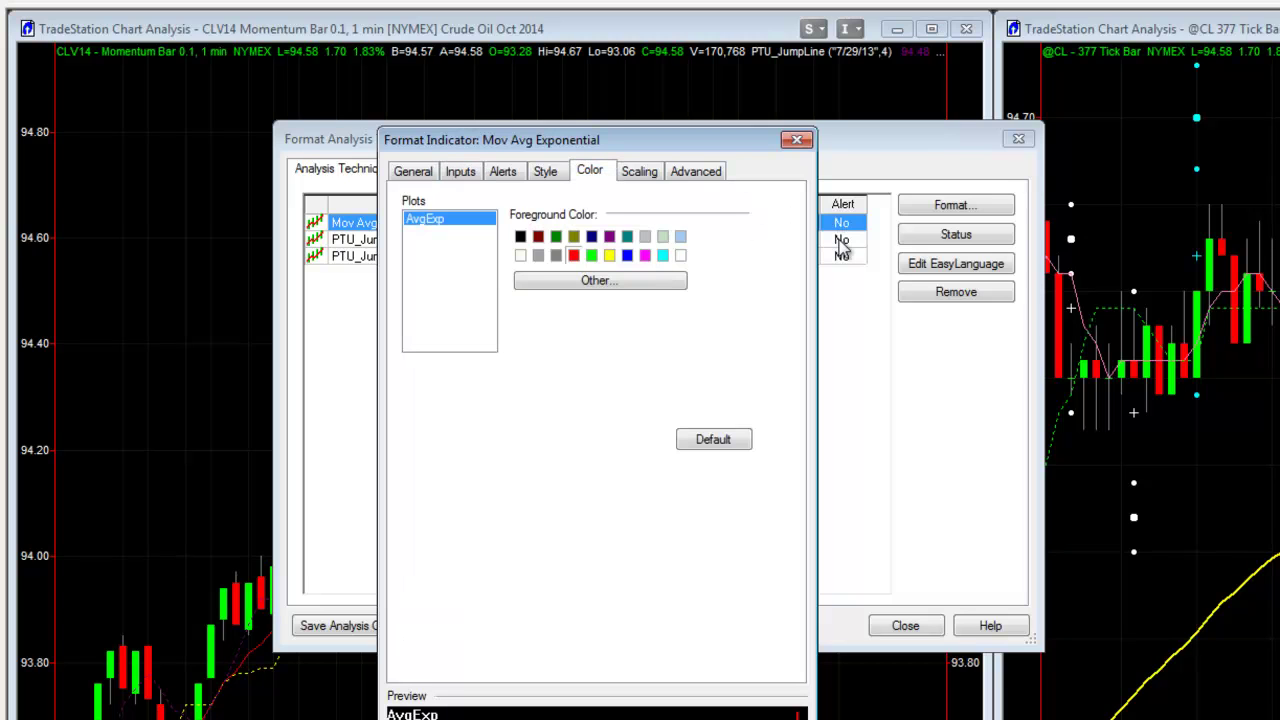
click(609, 256)
key(Return)
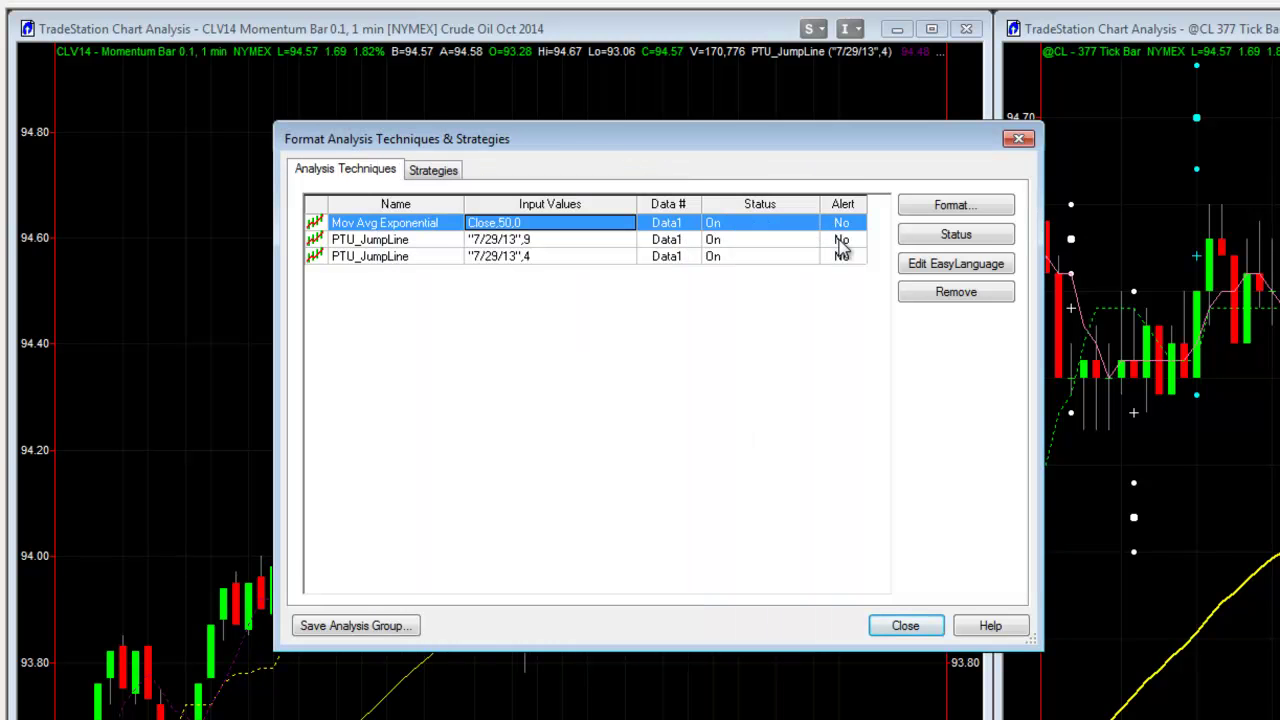
key(Return)
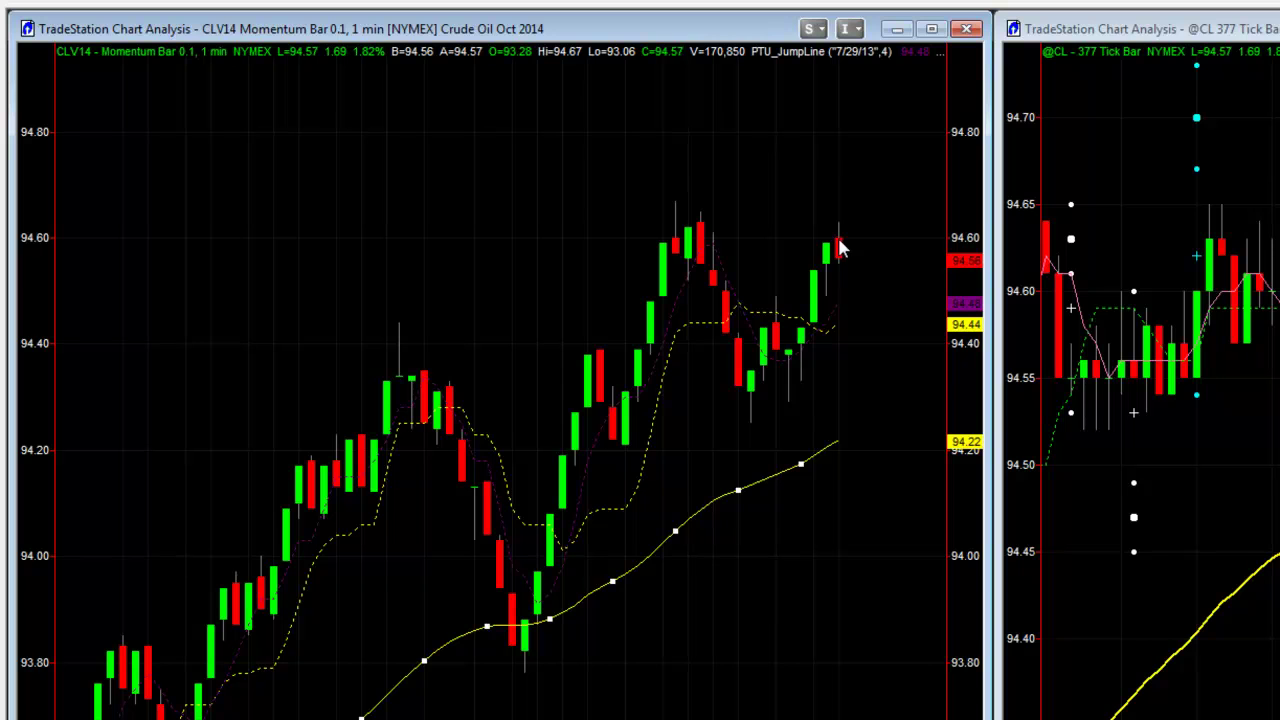
Step: Set the Mov Avg Exponential plot line to the second-thinnest weight and close the formatting dialogs
right_click(607, 581)
key(Down)
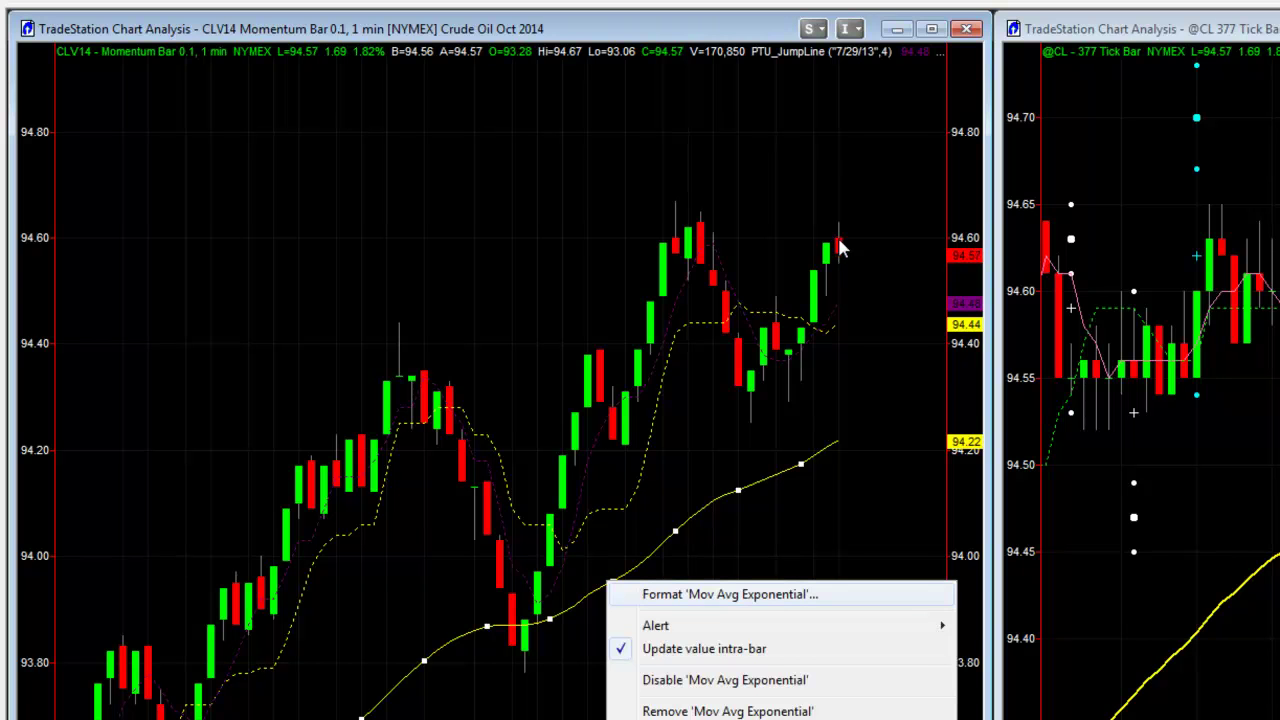
key(Escape)
key(Escape)
key(shift+F10)
key(Down)
key(Down)
key(Return)
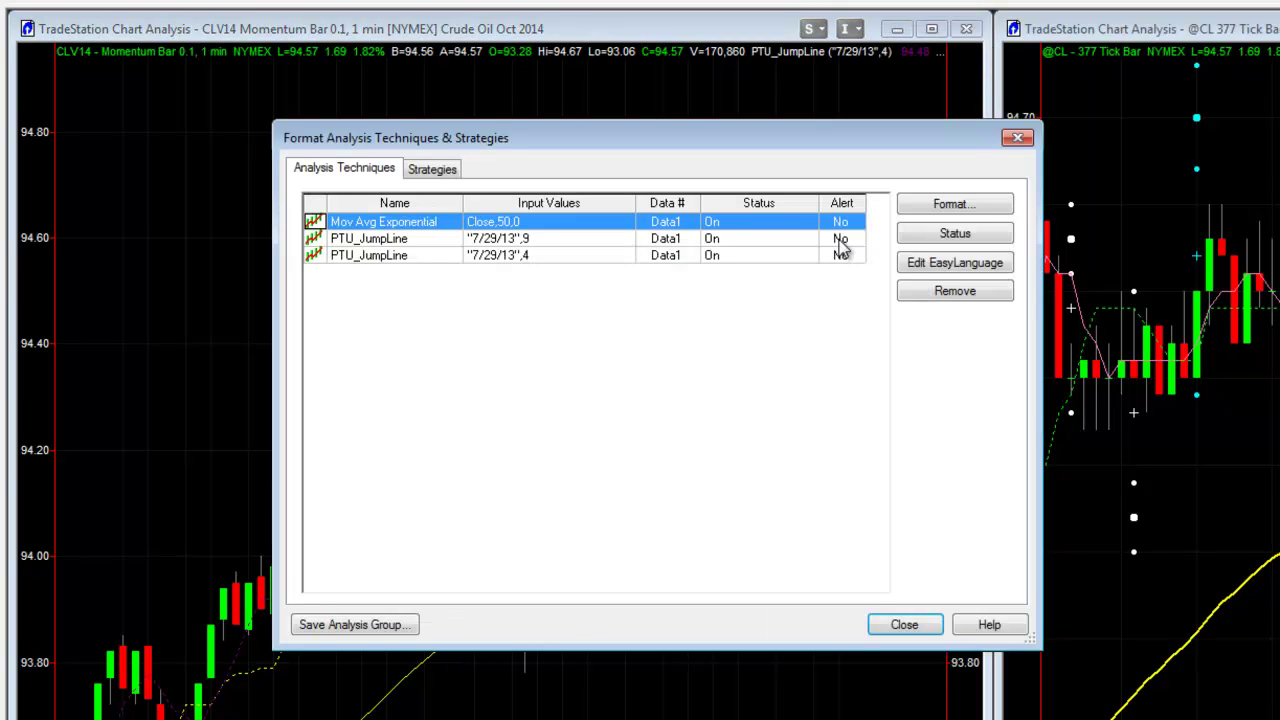
key(alt+f)
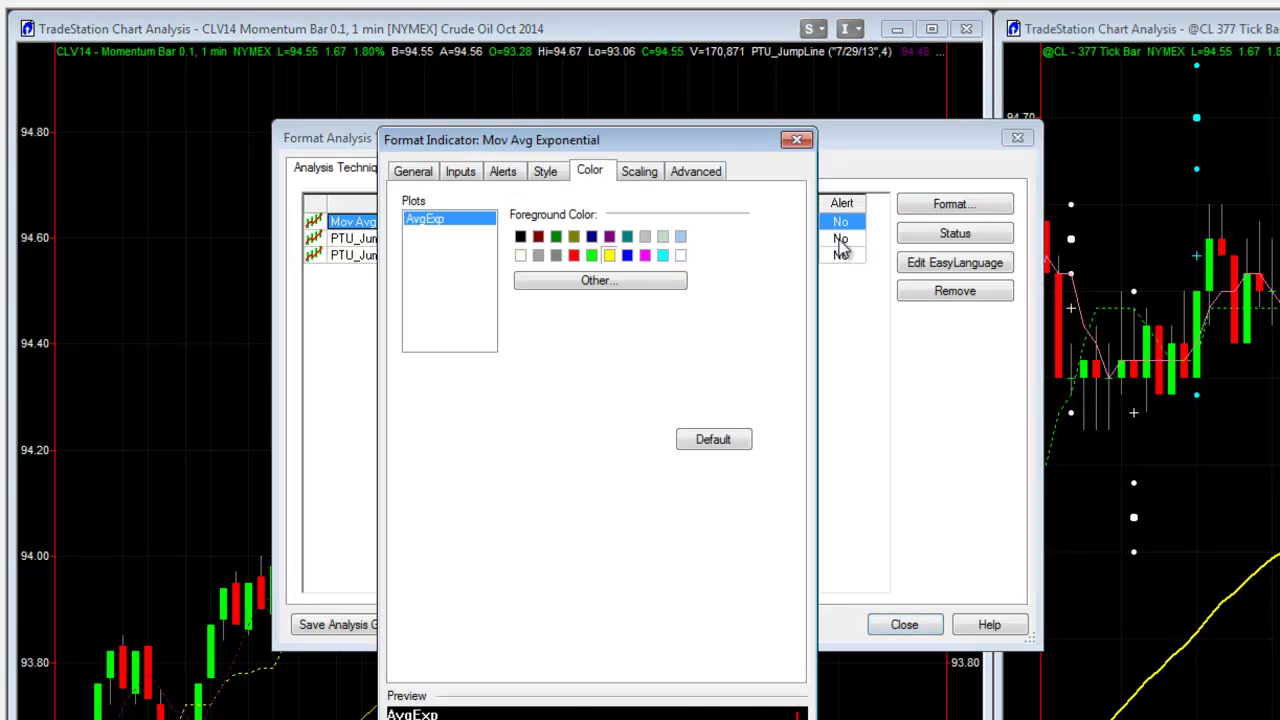
key(ctrl+shift+Tab)
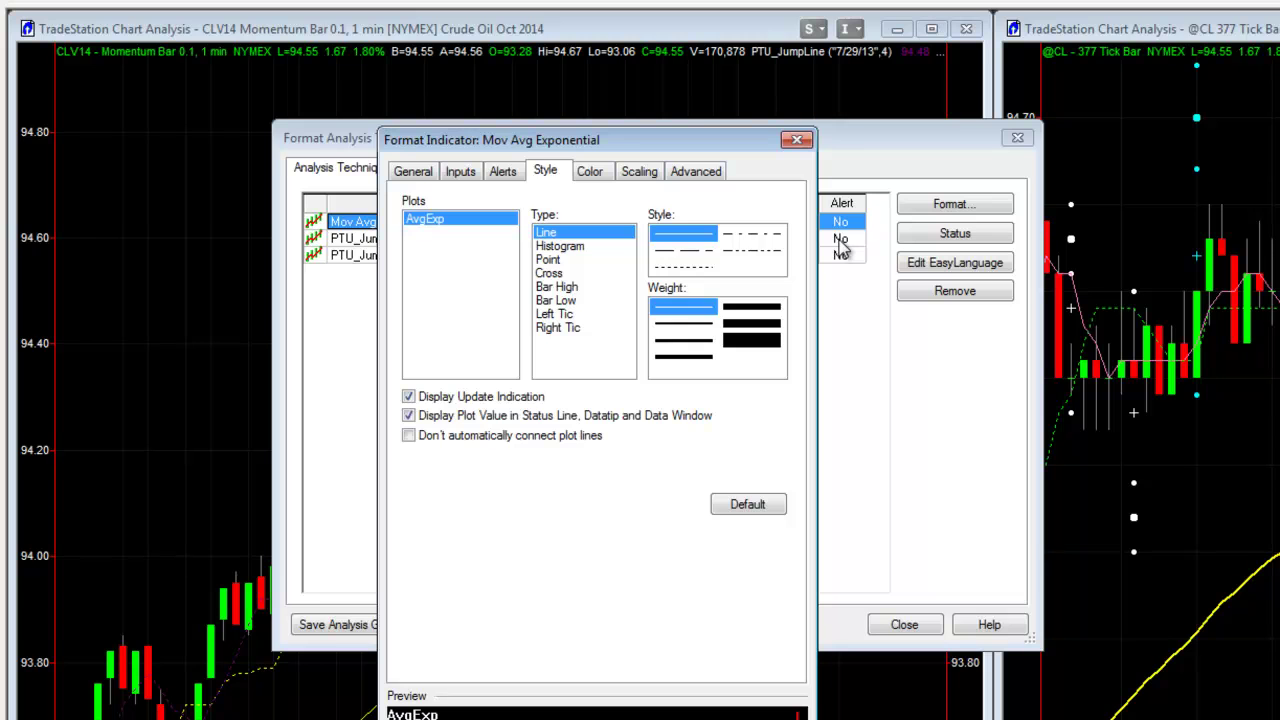
key(Down)
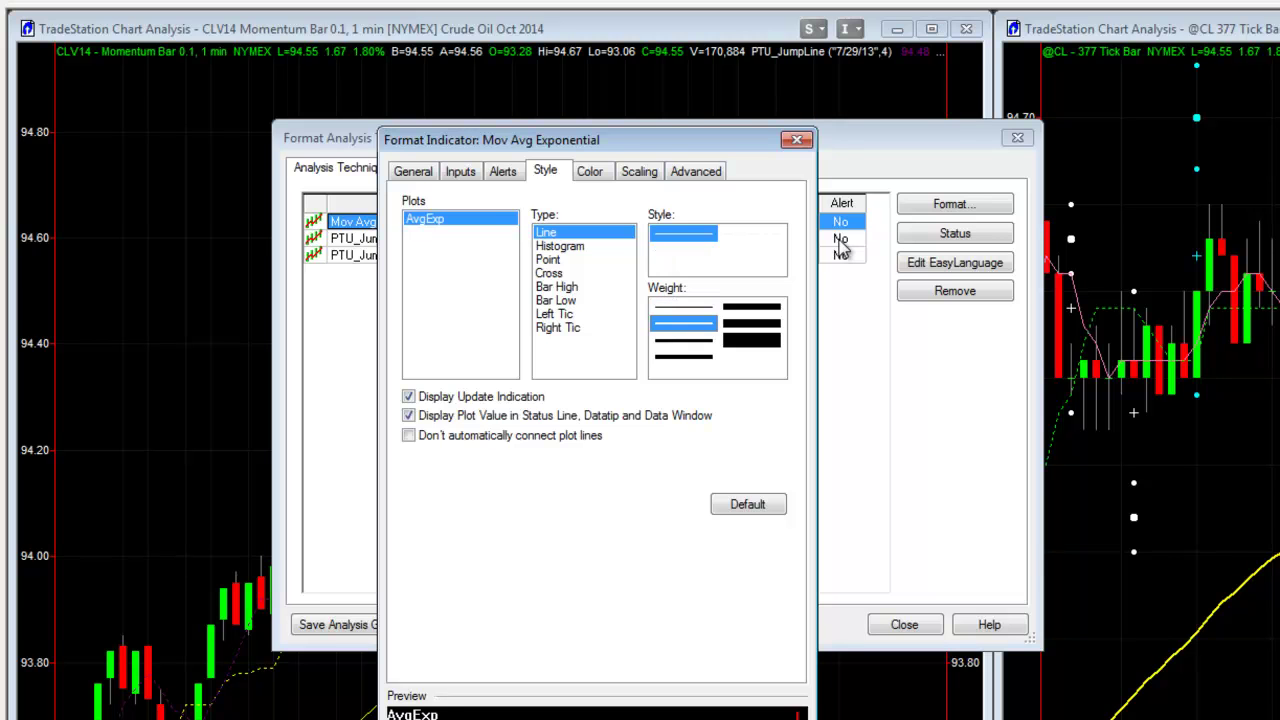
key(Return)
key(Return)
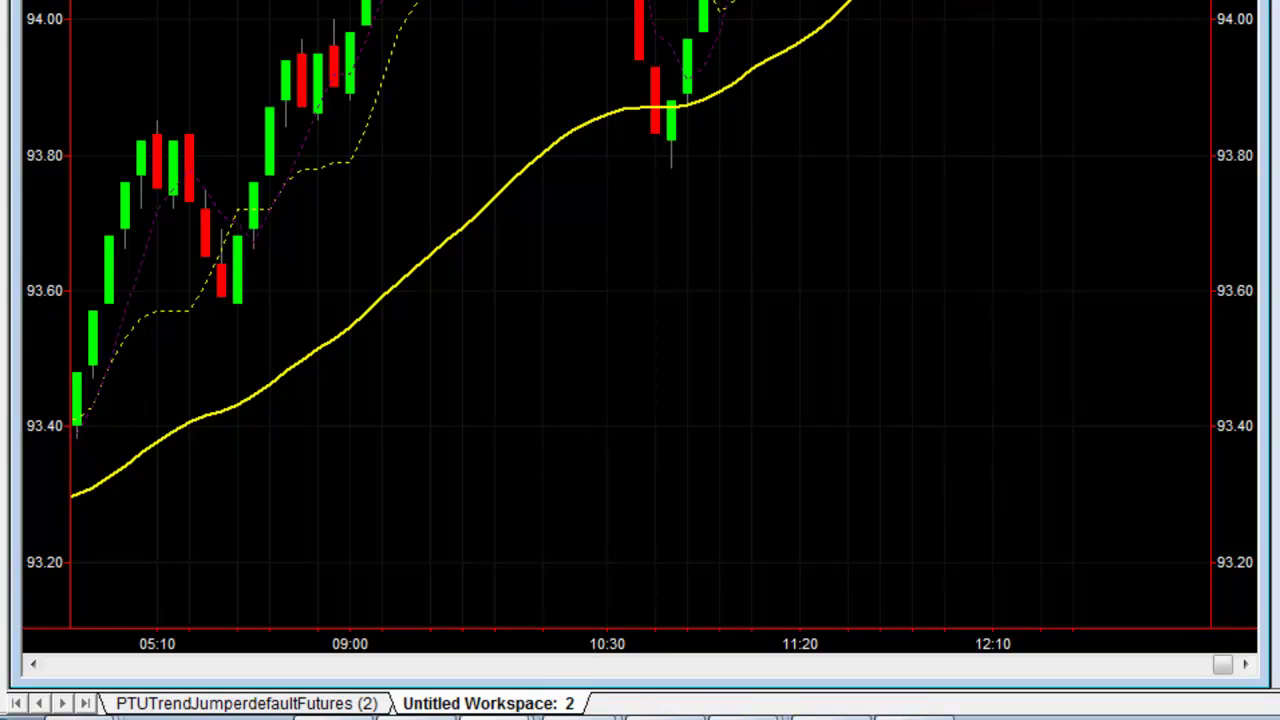
Step: Save the untitled workspace as a TradeStation workspace file named Oil Range
right_click(511, 706)
key(Escape)
right_click(480, 703)
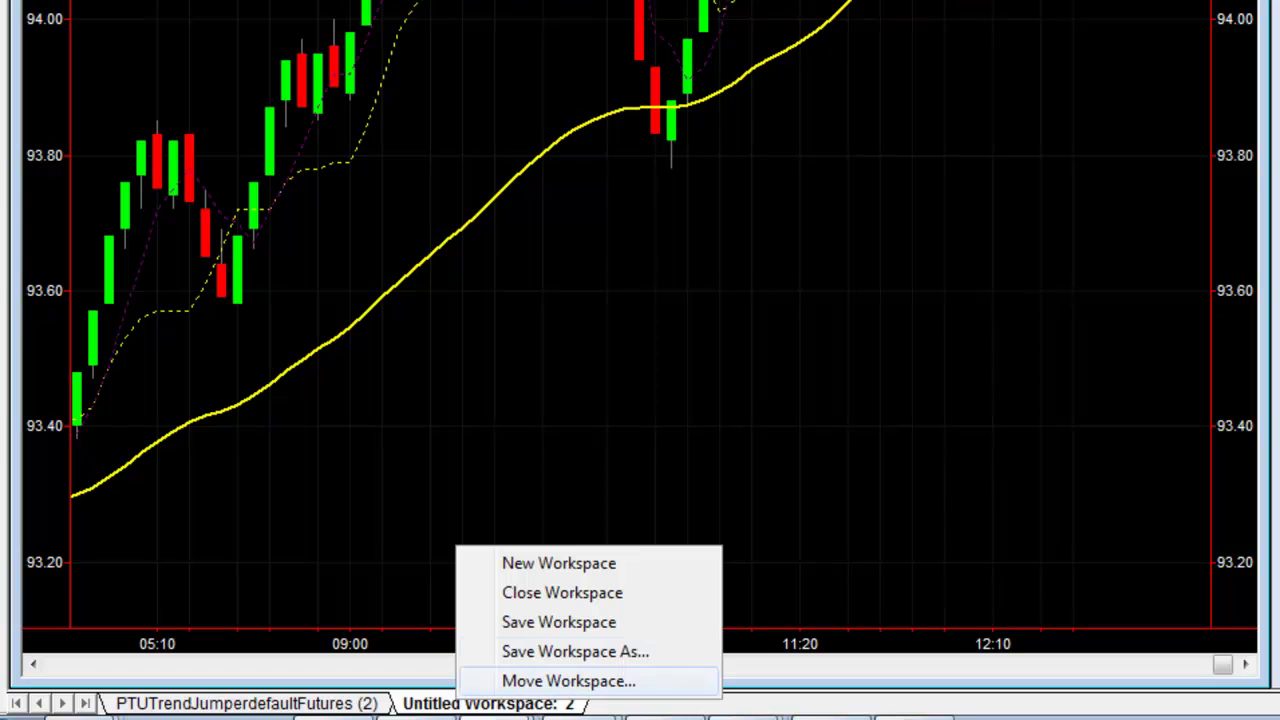
key(Return)
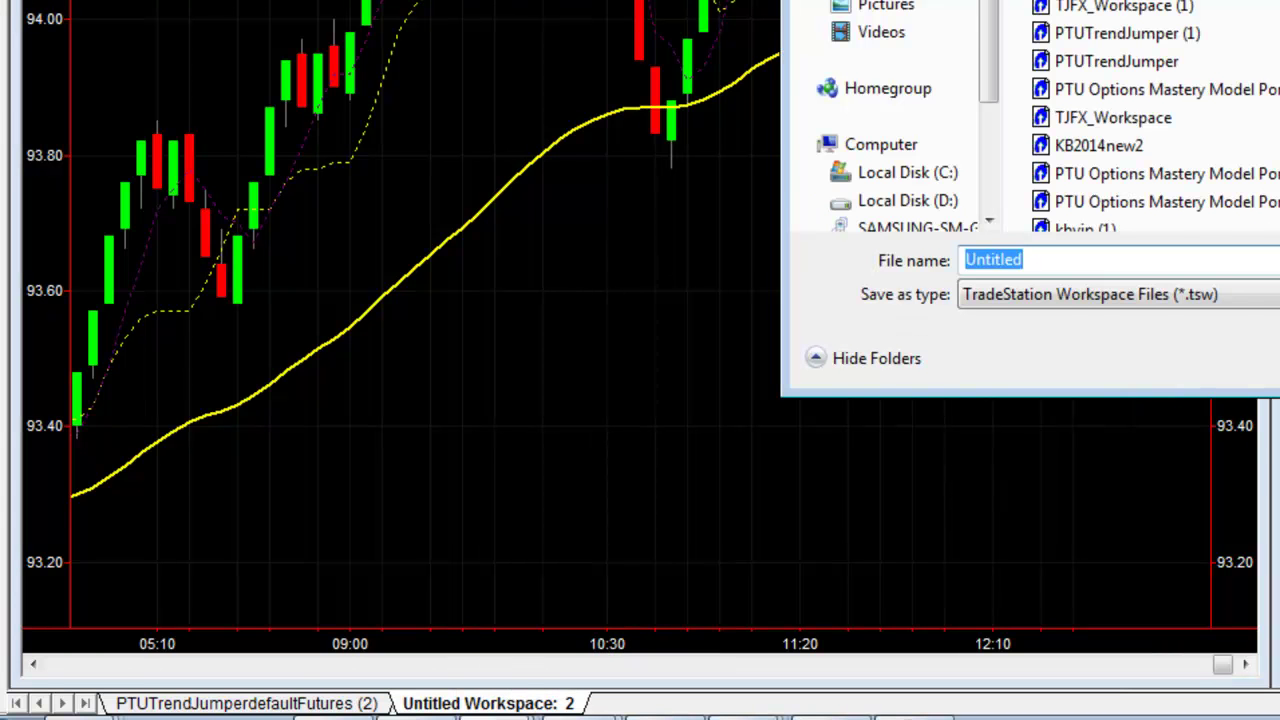
text(O)
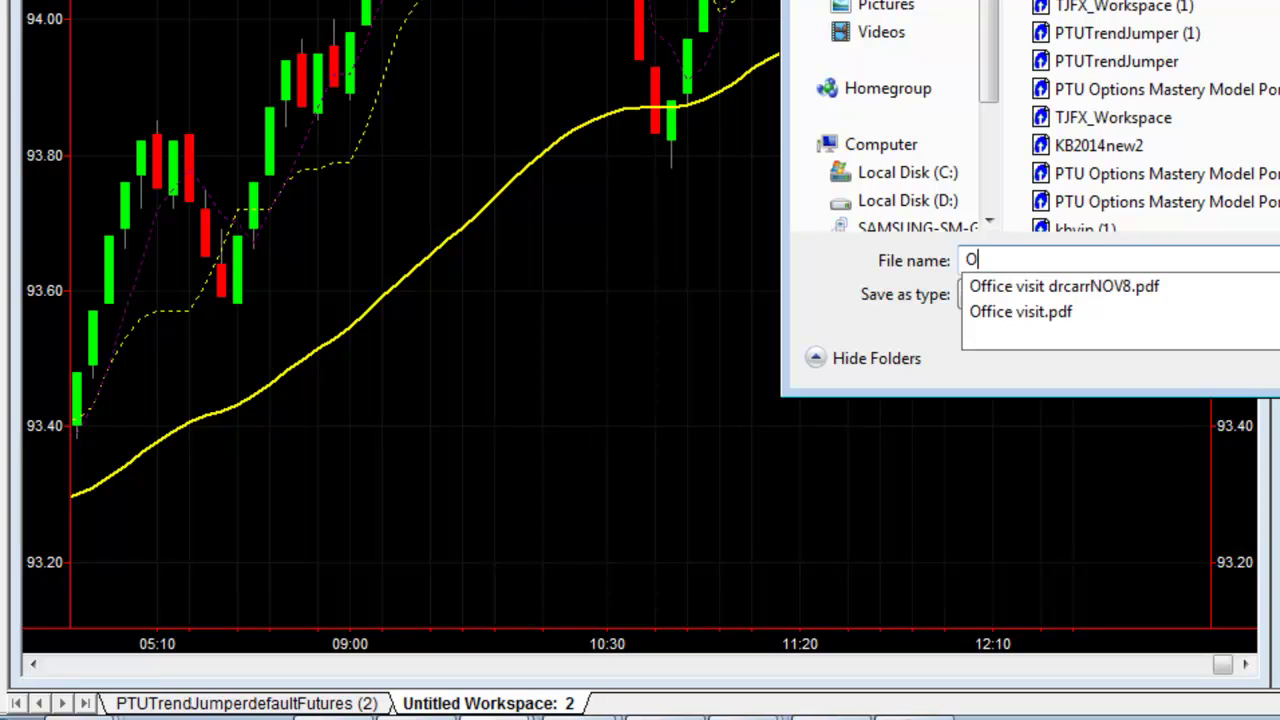
text(il Range)
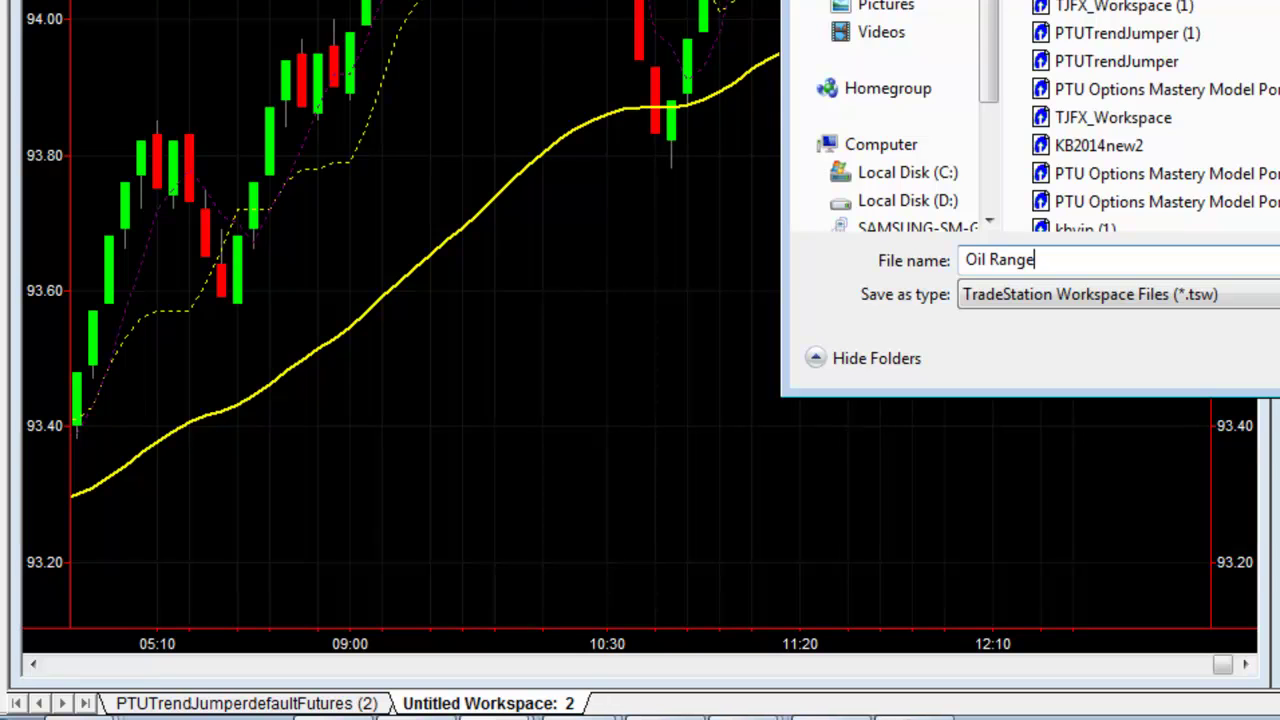
key(Return)
key(Return)
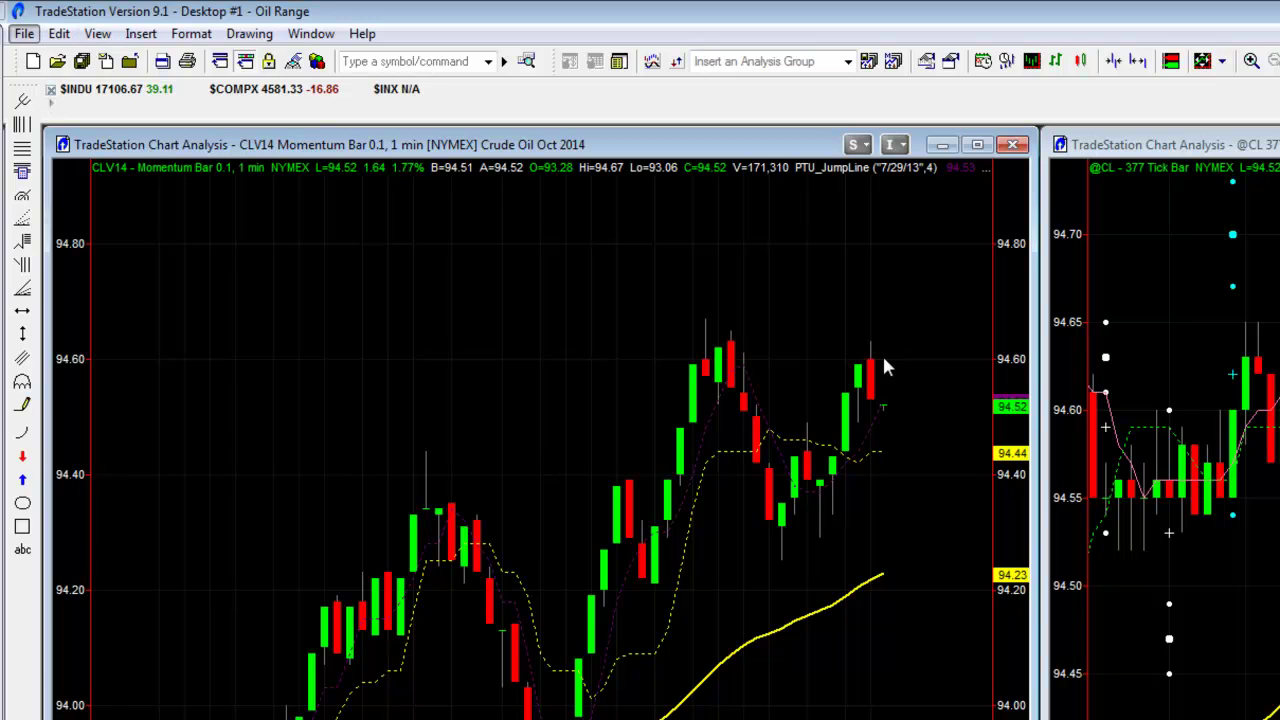
Step: Close the current TradeStation desktop, saving the changes to all its workspaces
key(alt+f)
key(Down)
key(Down)
key(Down)
key(Down)
key(Down)
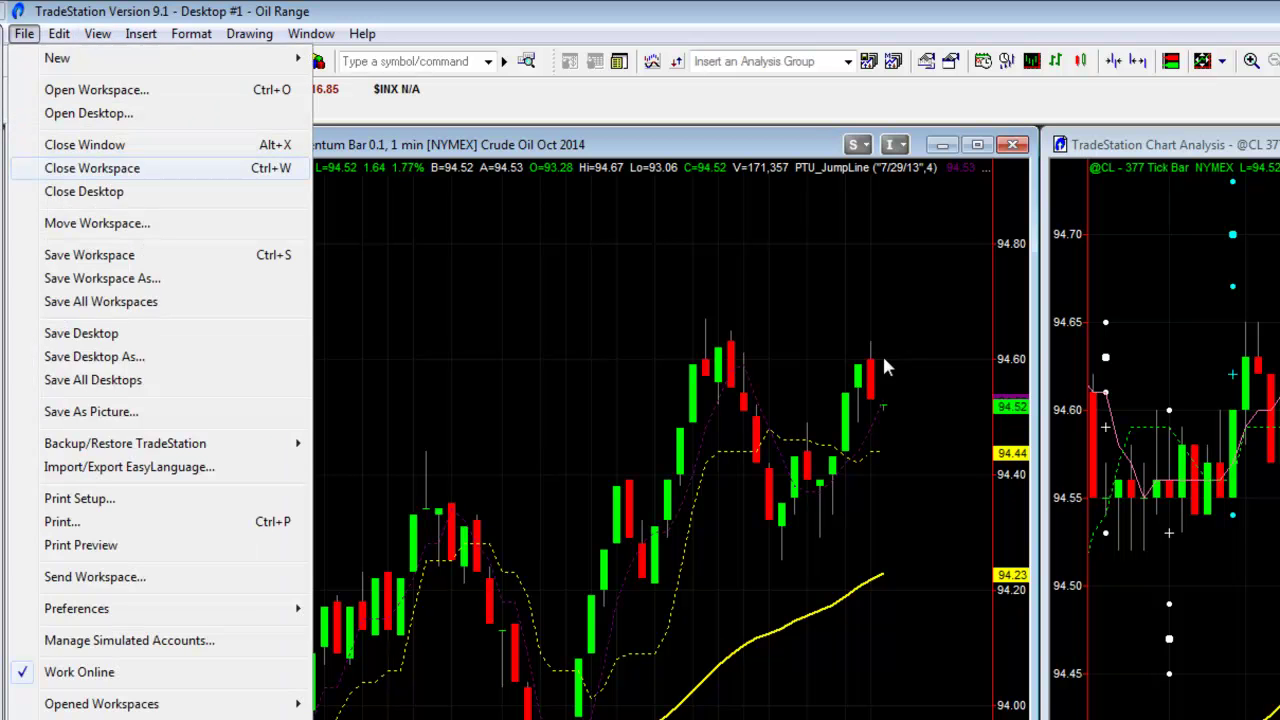
key(Down)
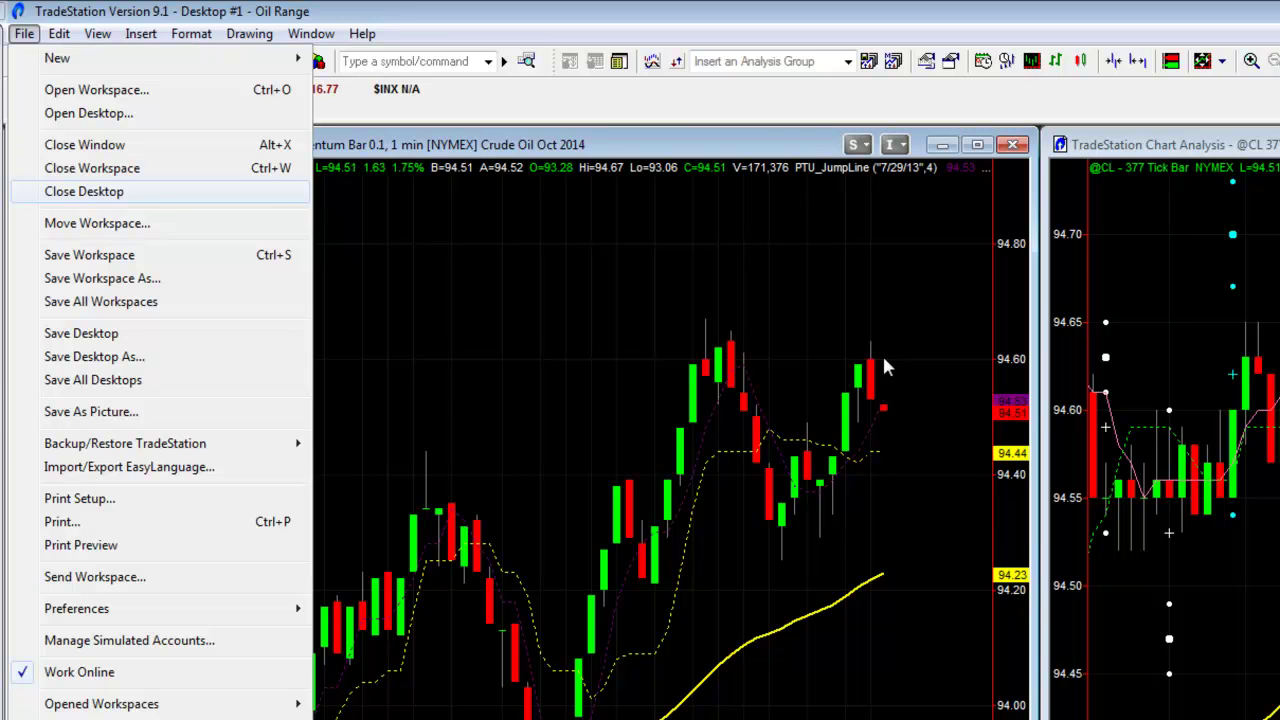
key(Return)
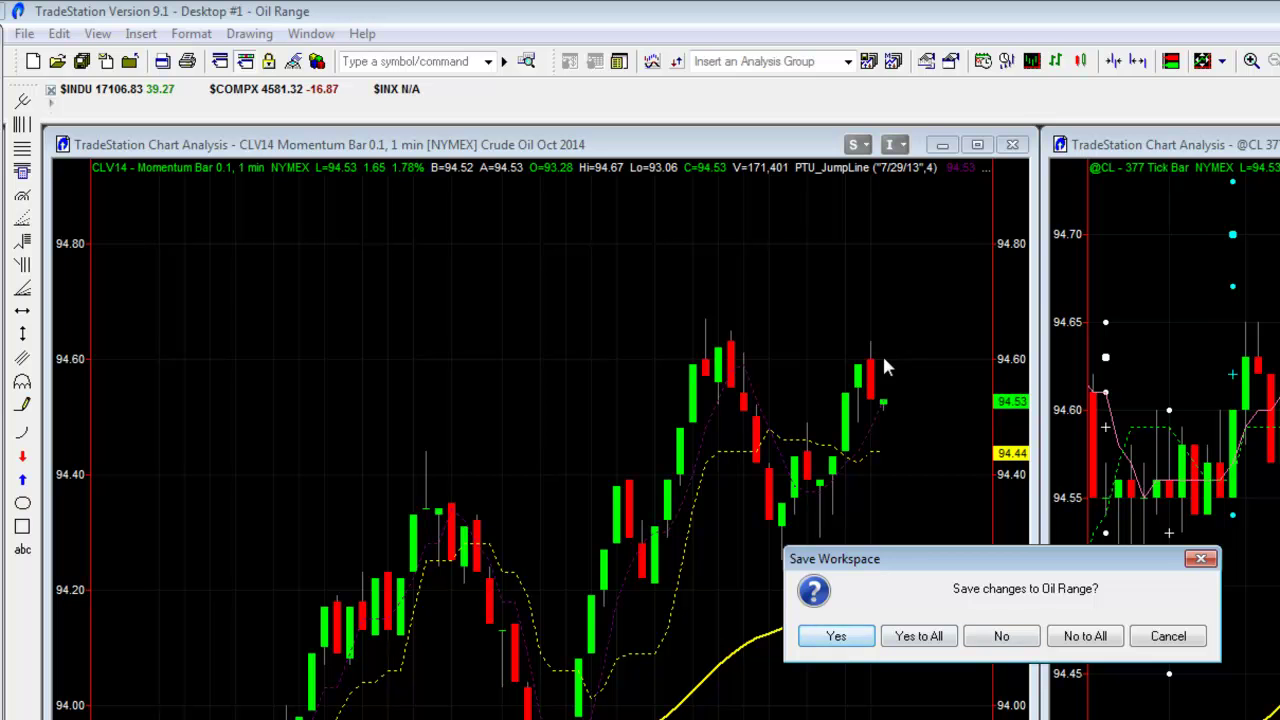
key(Tab)
key(Return)
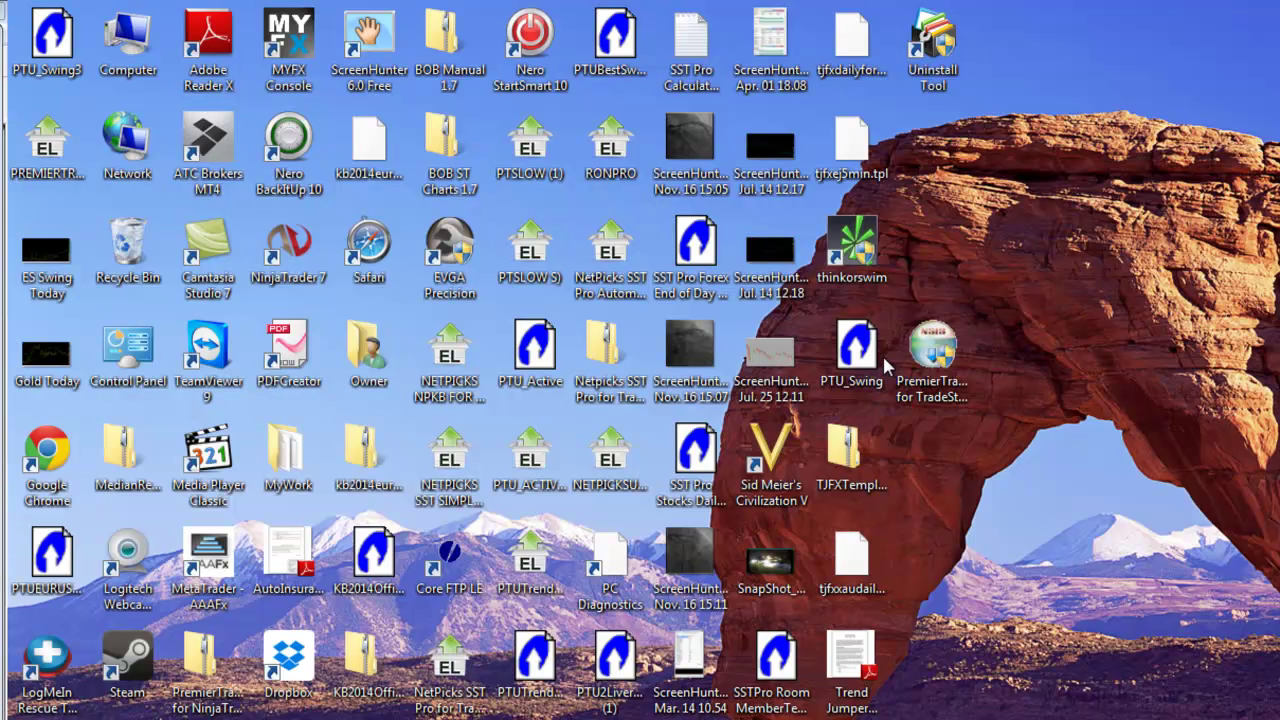